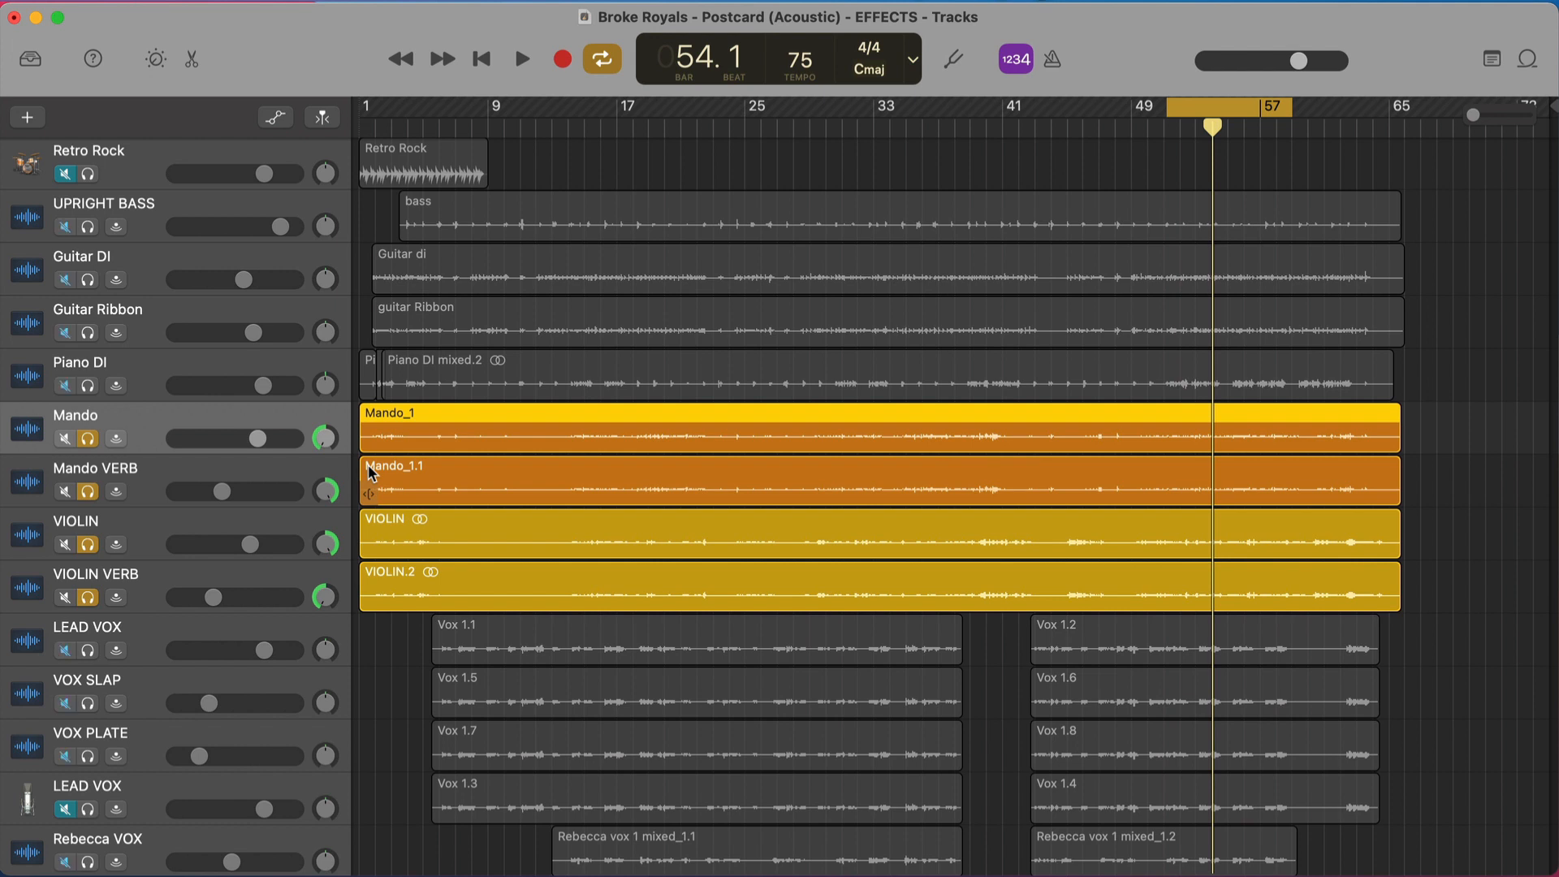
# Take VIOLIN VERB and Mando VERB out of solo and play back only the dry Mando and VIOLIN tracks.
pyautogui.click(88, 599)
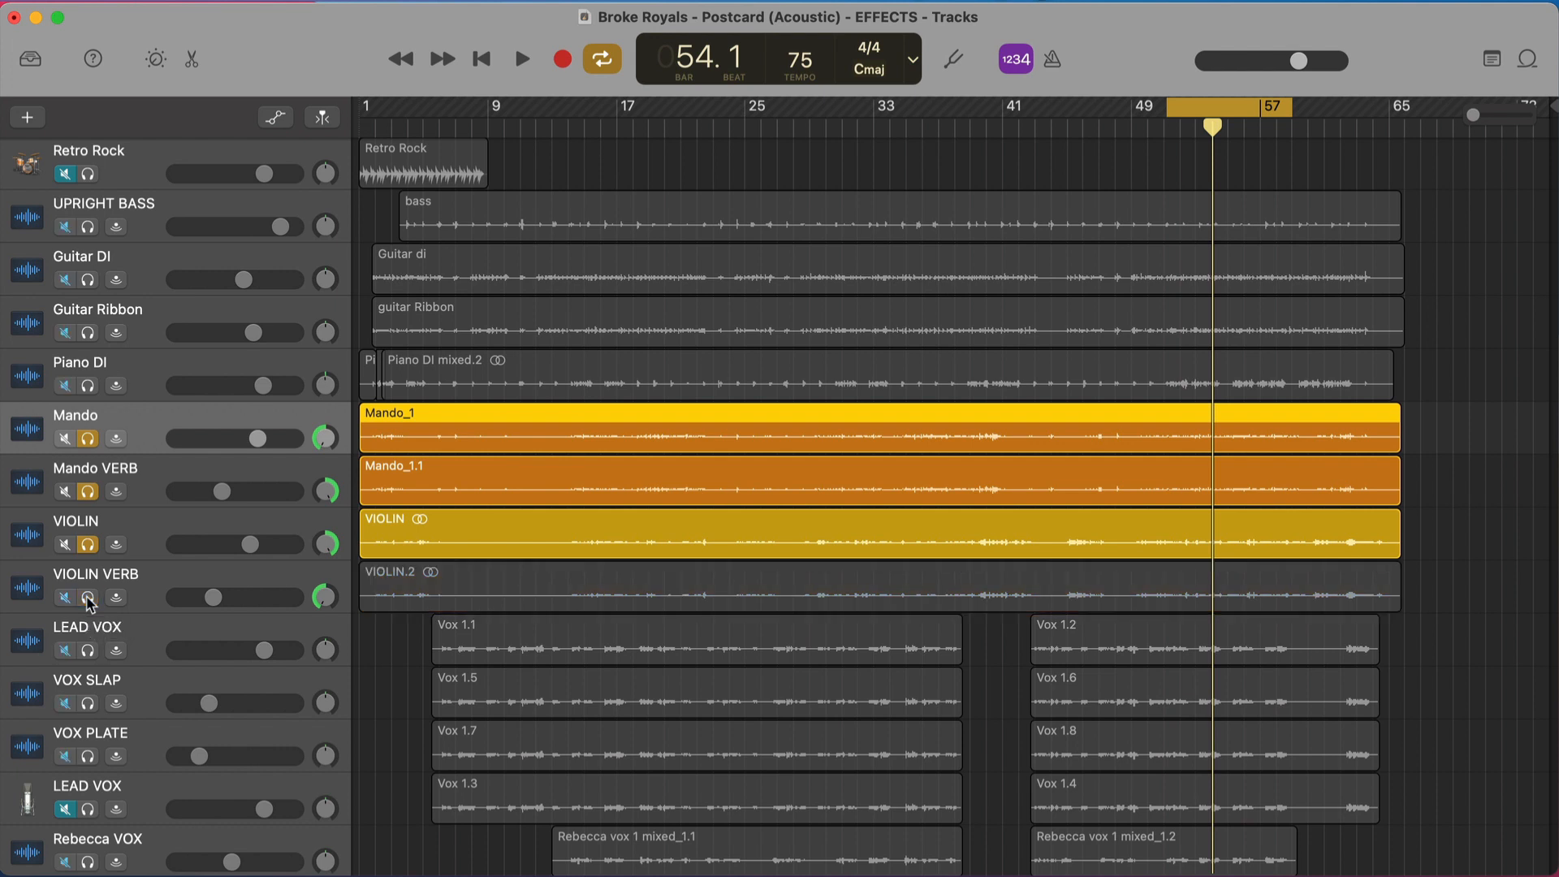
pyautogui.click(88, 492)
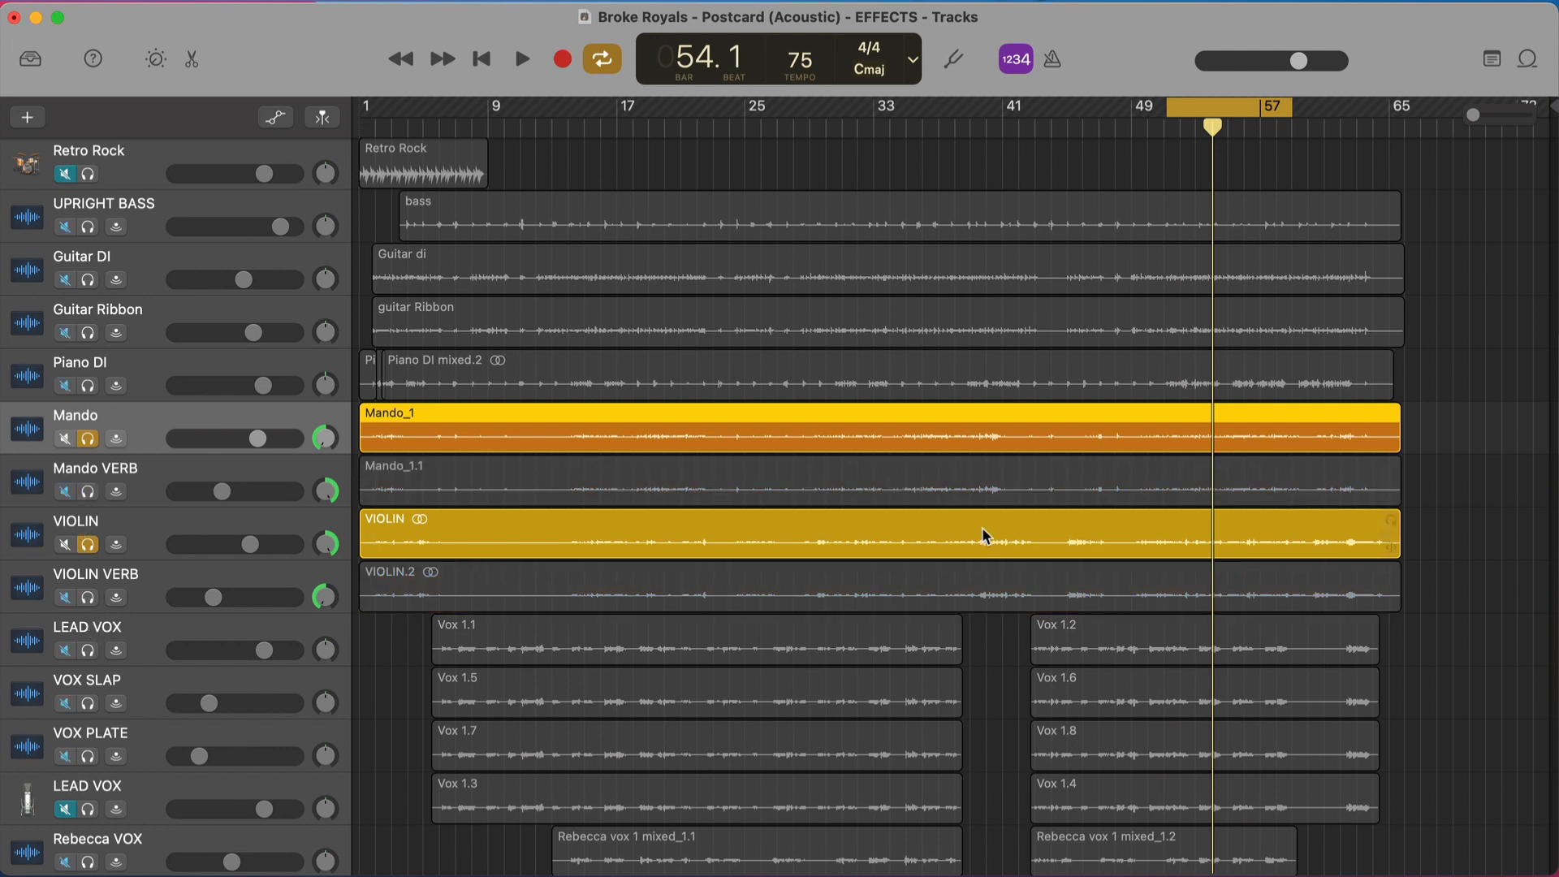
pyautogui.press('space')
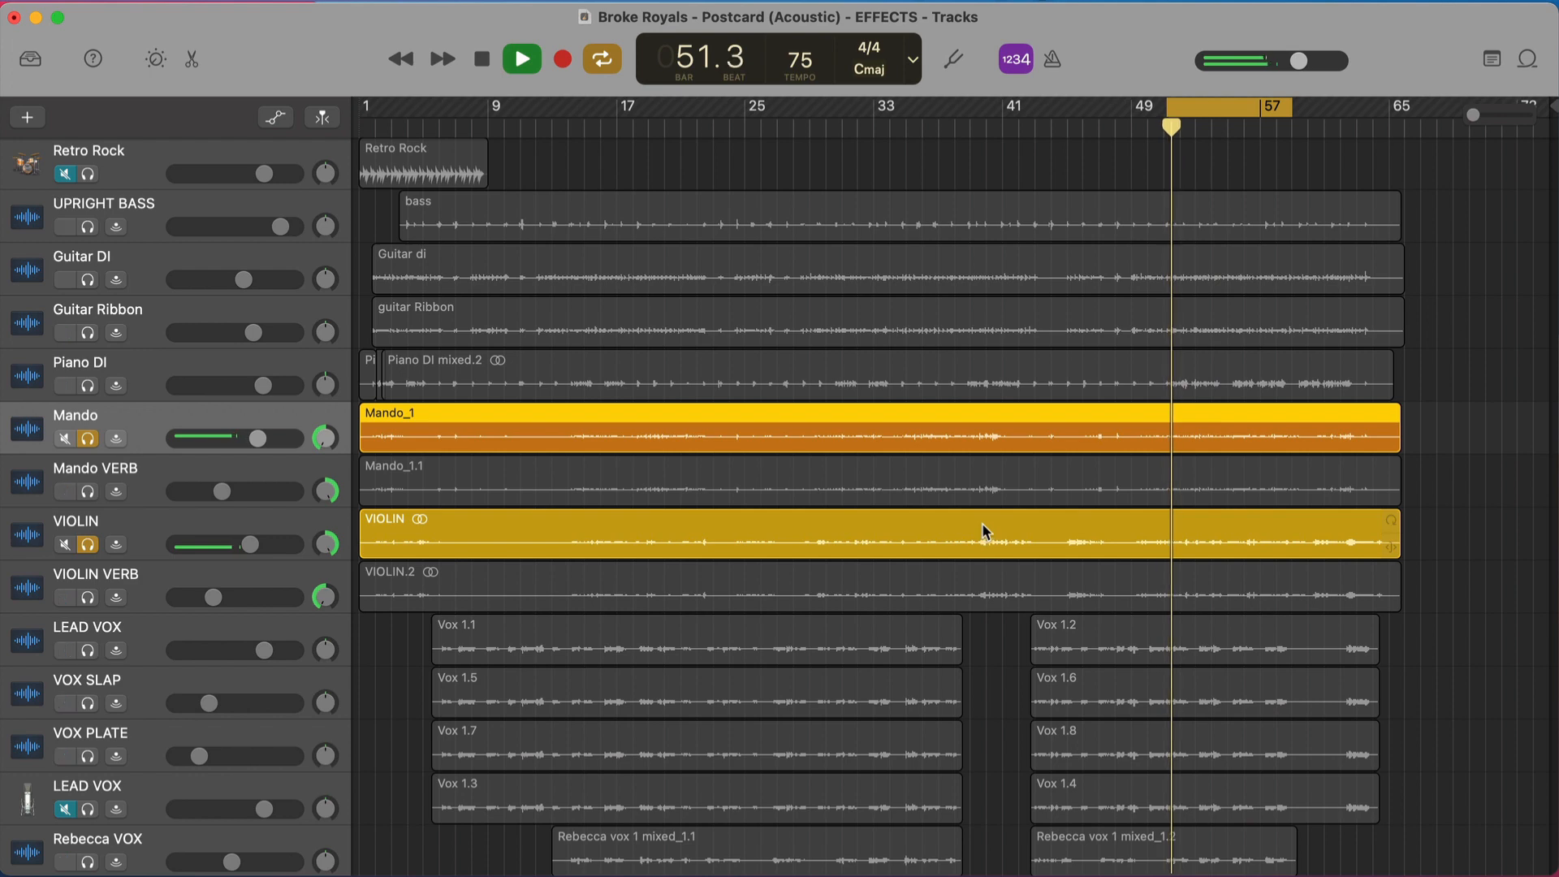
pyautogui.press('super+Right')
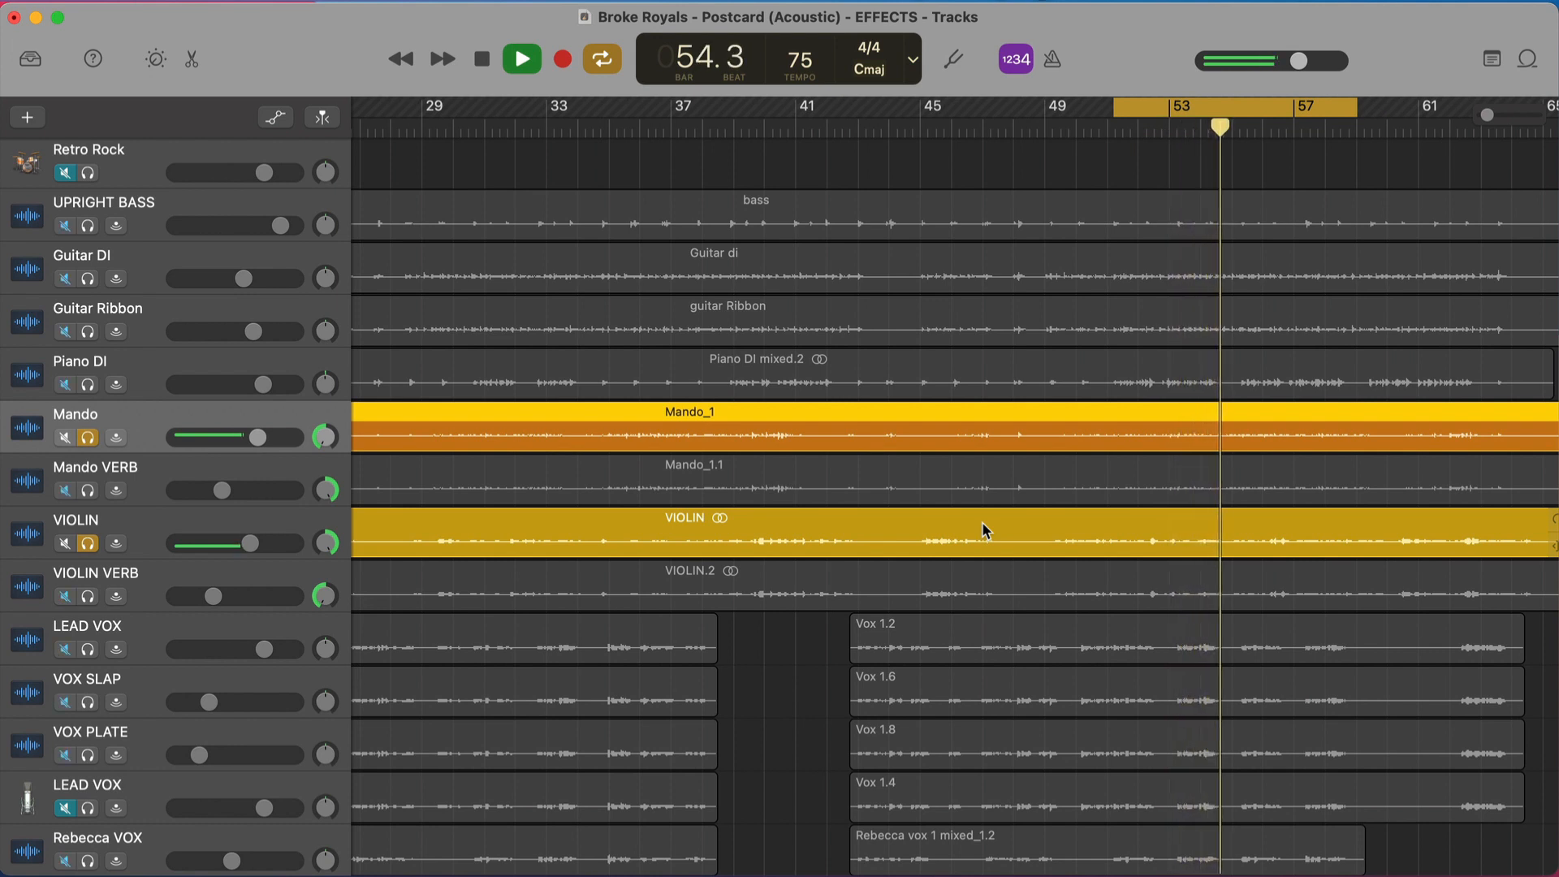
pyautogui.press('space')
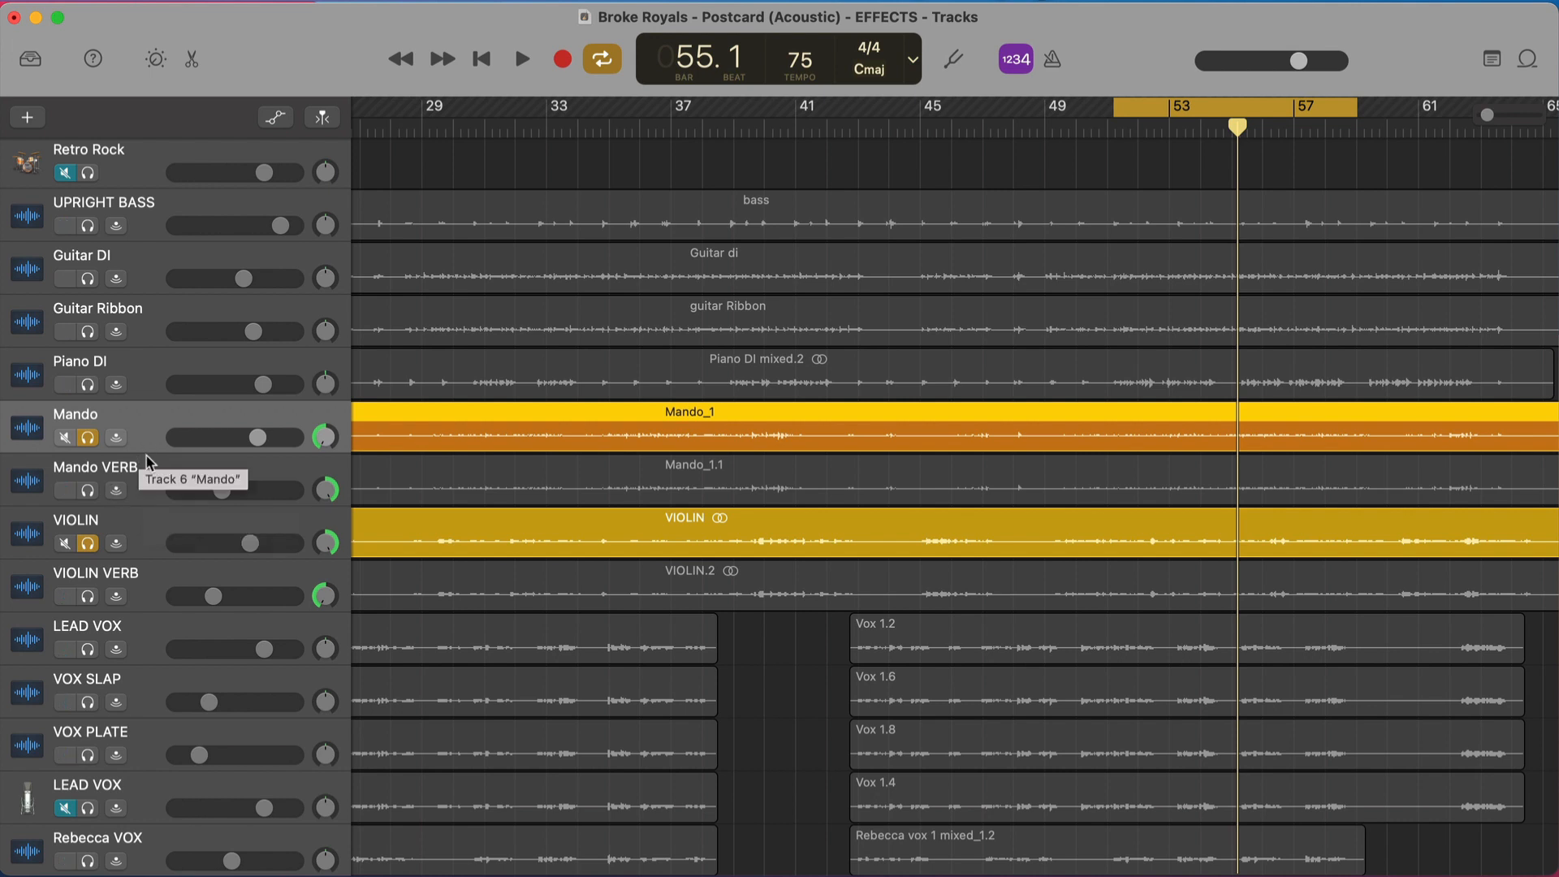
# Solo only the Mando VERB track, removing VIOLIN and Mando from solo, and start playback.
pyautogui.click(88, 596)
pyautogui.click(88, 597)
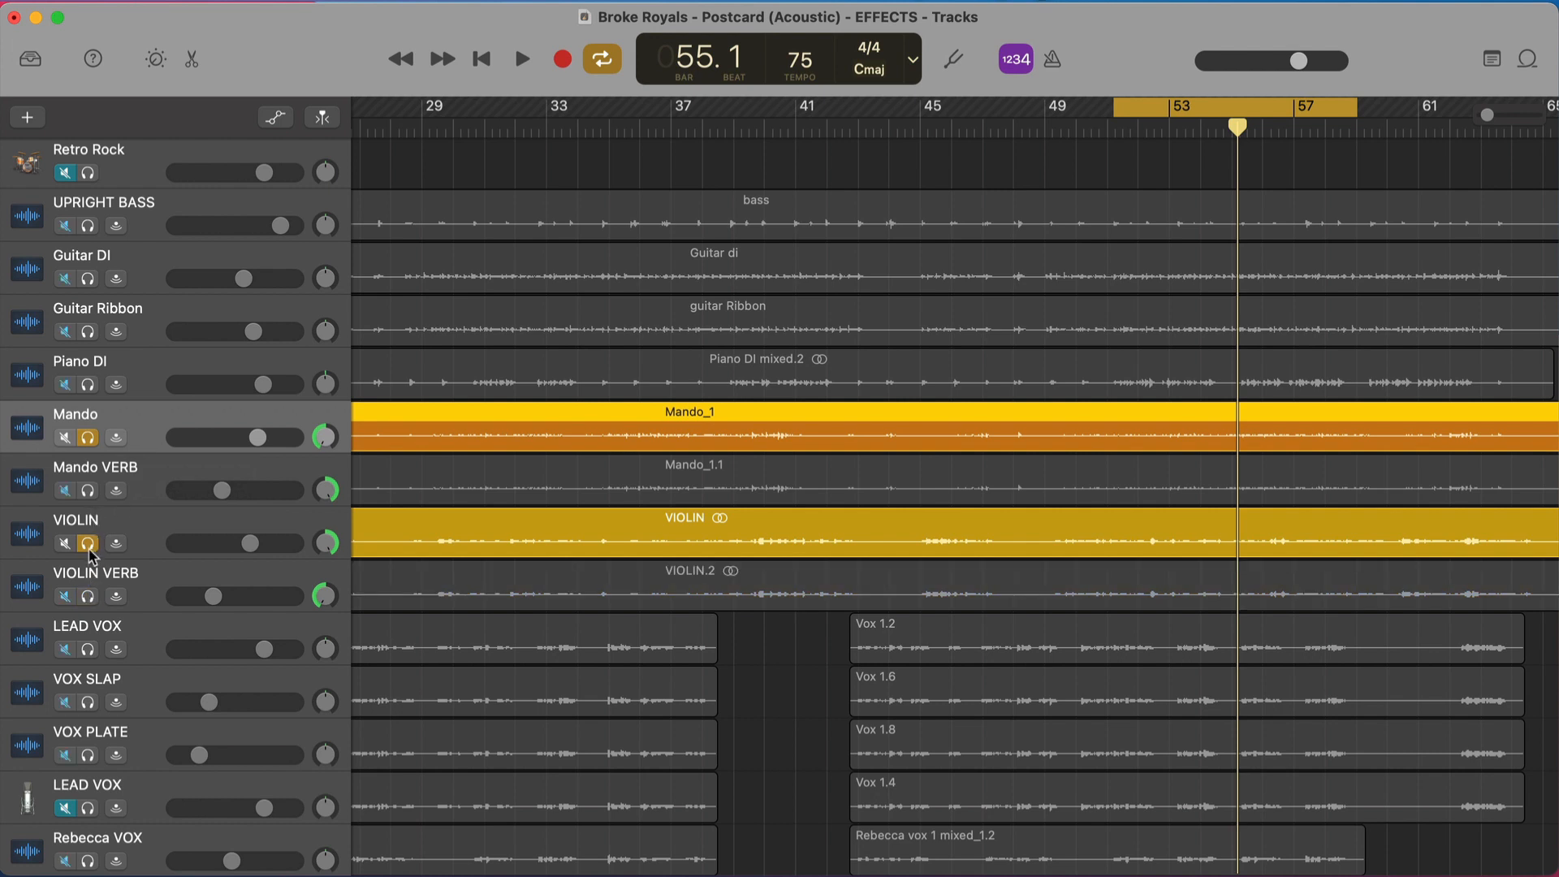
pyautogui.click(88, 543)
pyautogui.click(89, 490)
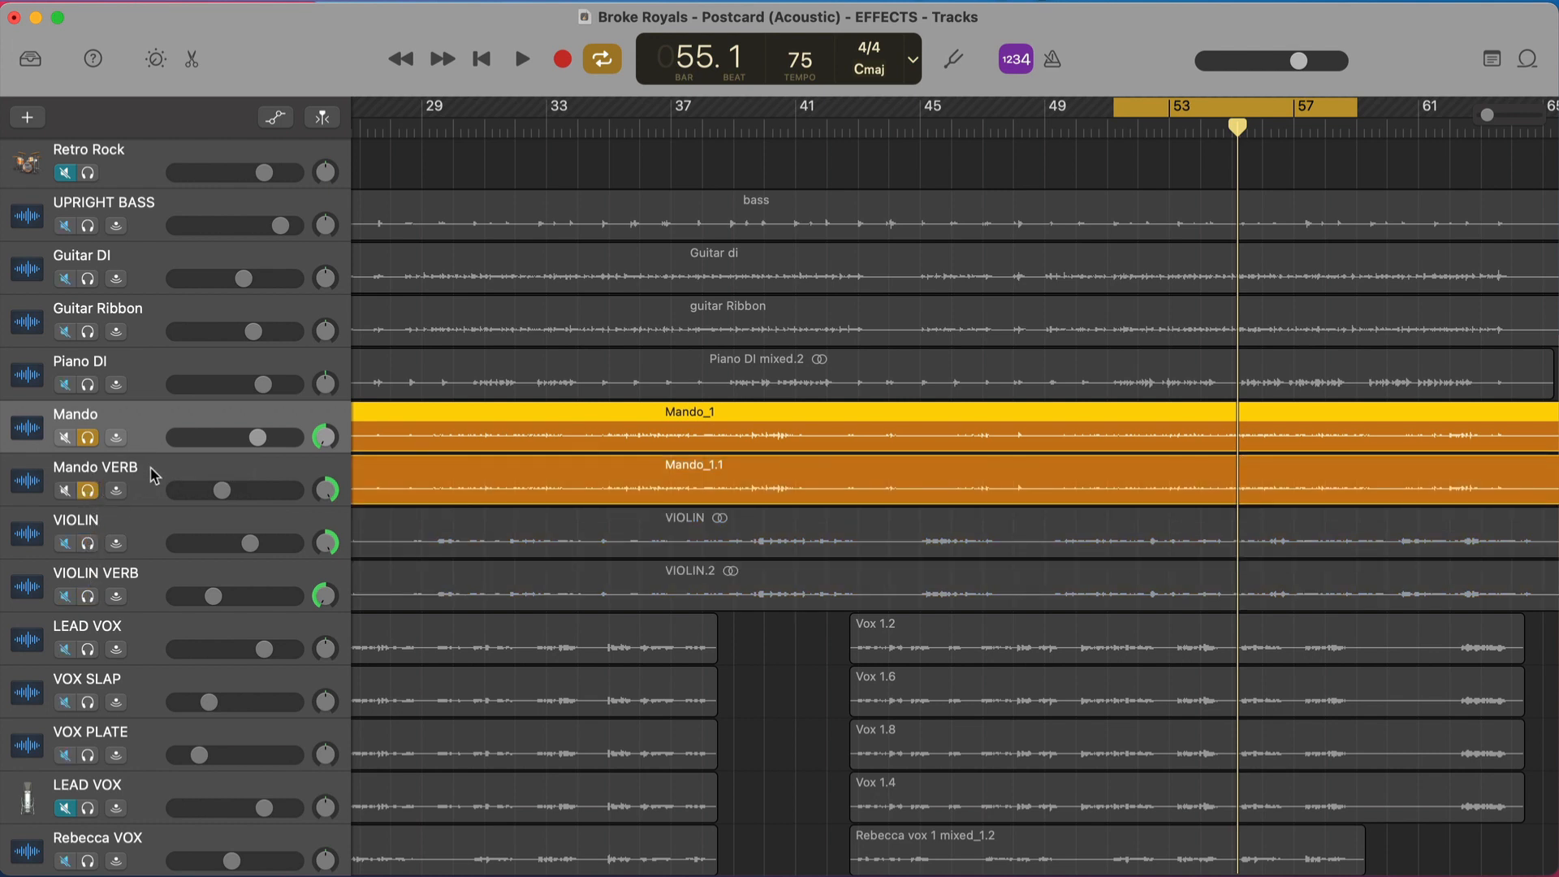
pyautogui.click(226, 497)
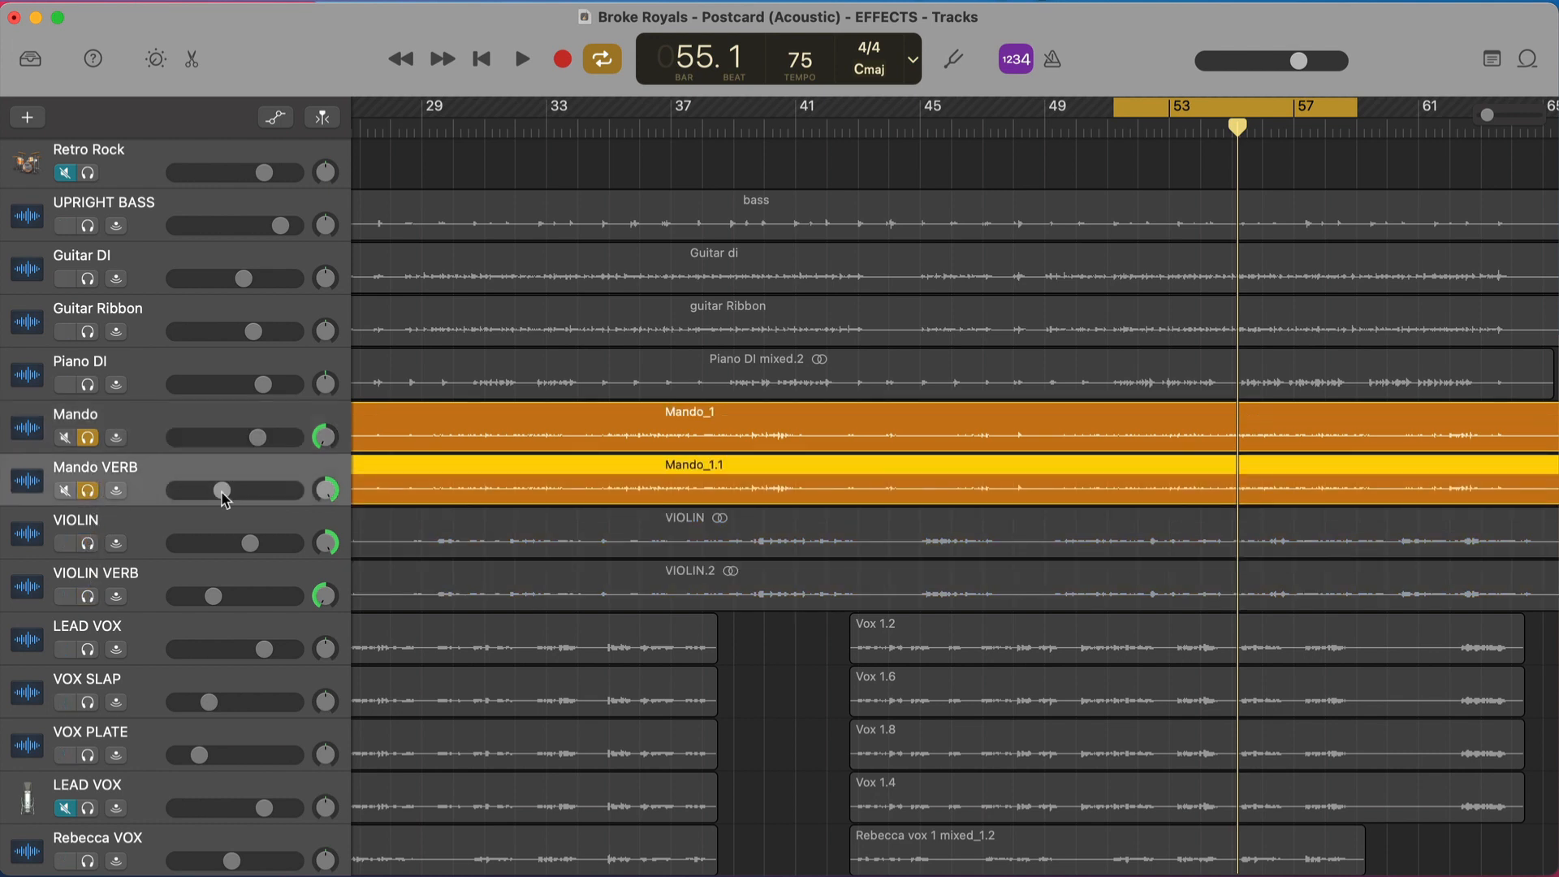
pyautogui.click(89, 438)
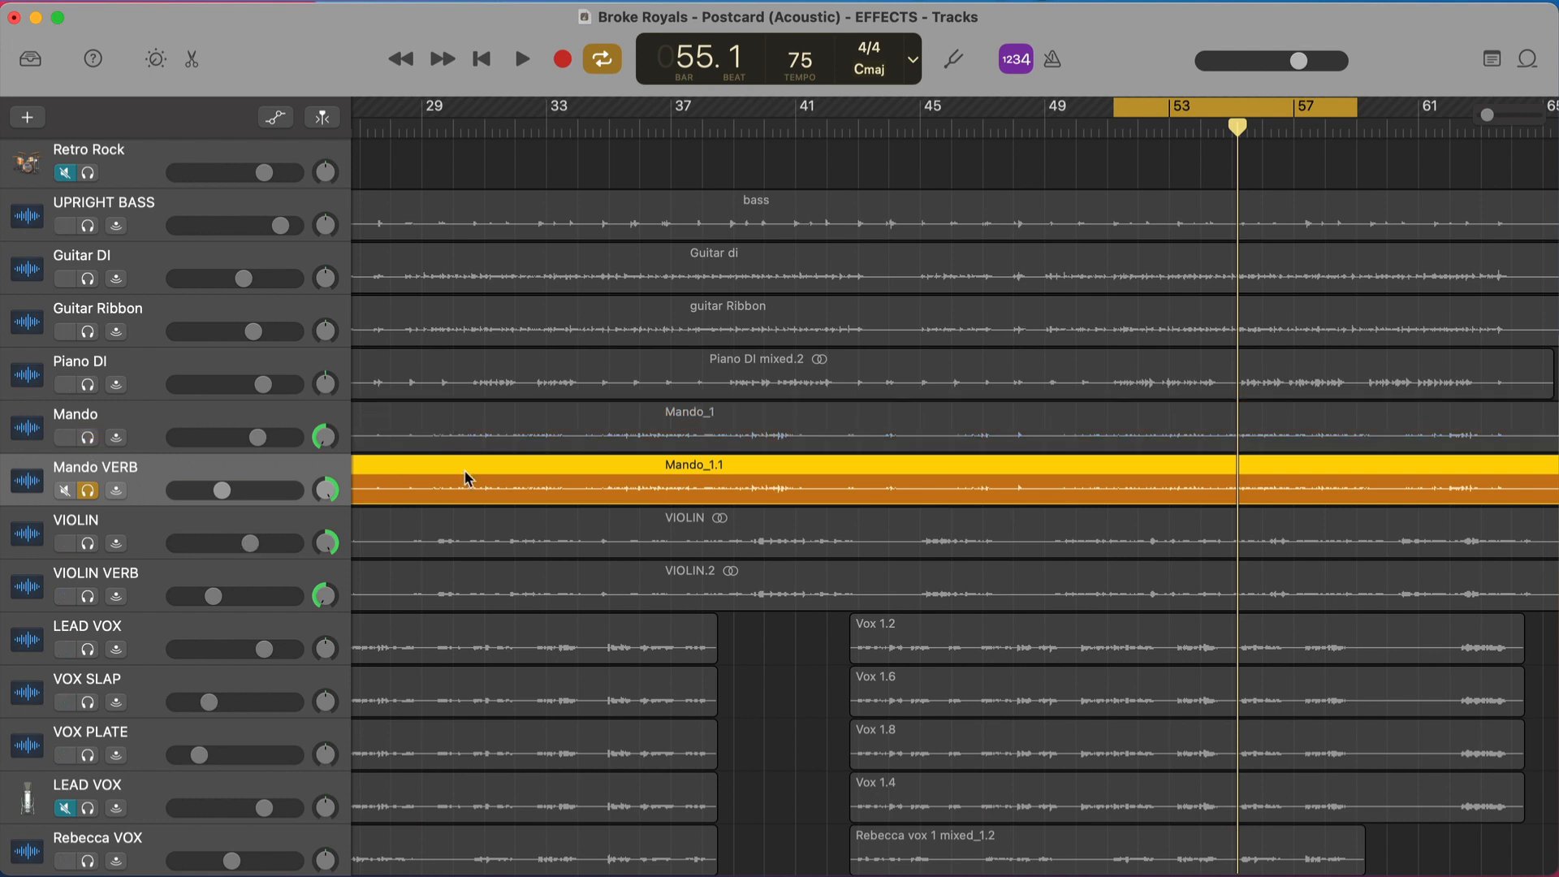
pyautogui.press('space')
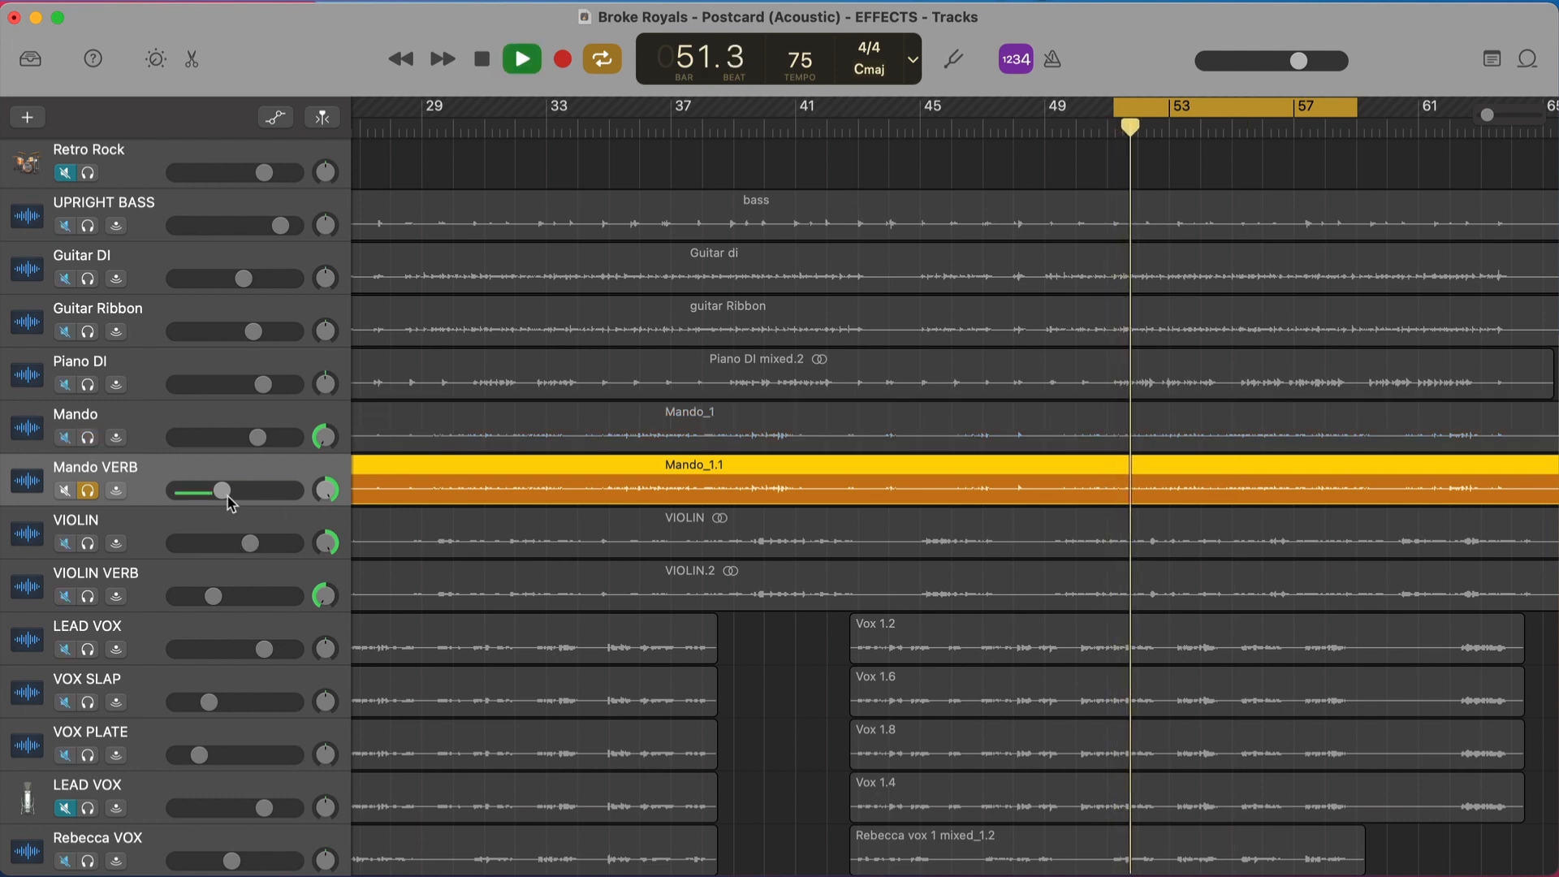
# Raise the Mando VERB volume to -1.0 dB, add Mando to the solo, and stop playback after listening.
pyautogui.moveTo(228, 497); pyautogui.dragTo(264, 497)
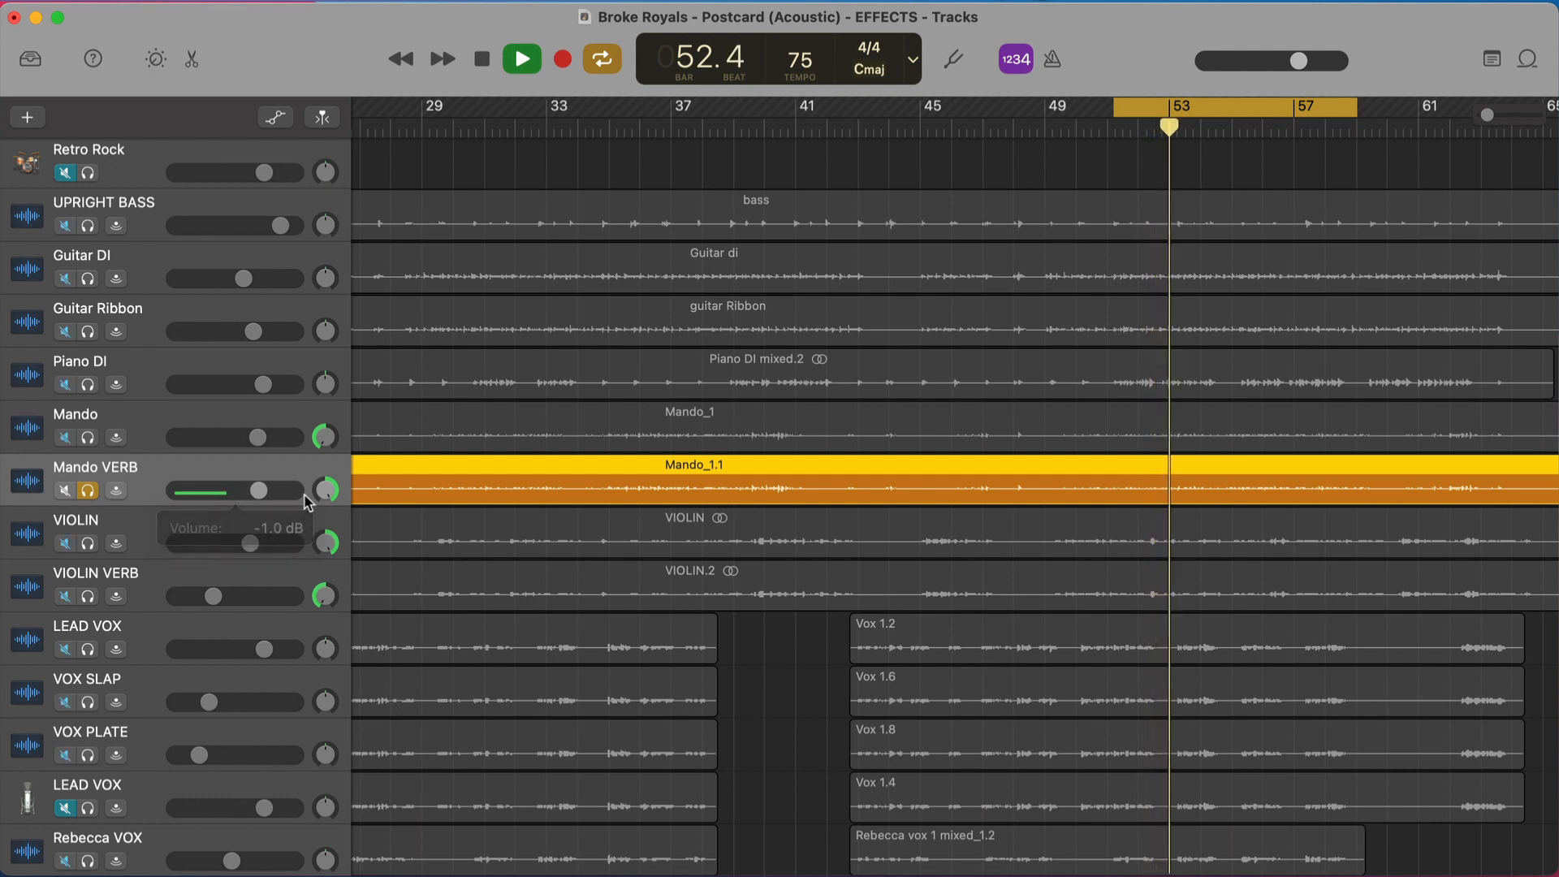
pyautogui.click(87, 438)
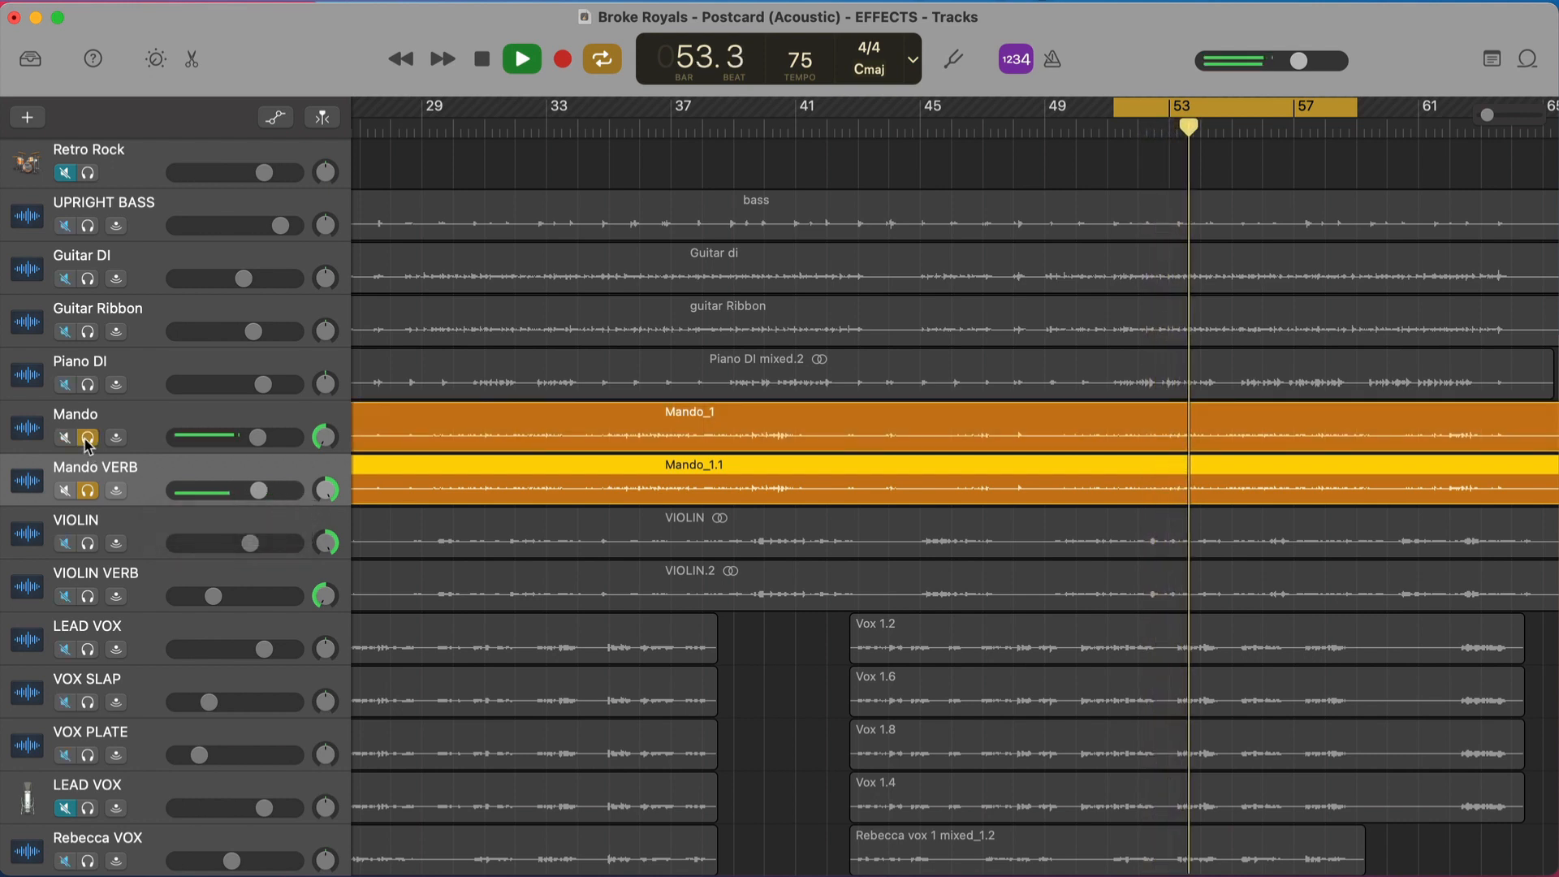
pyautogui.press('space')
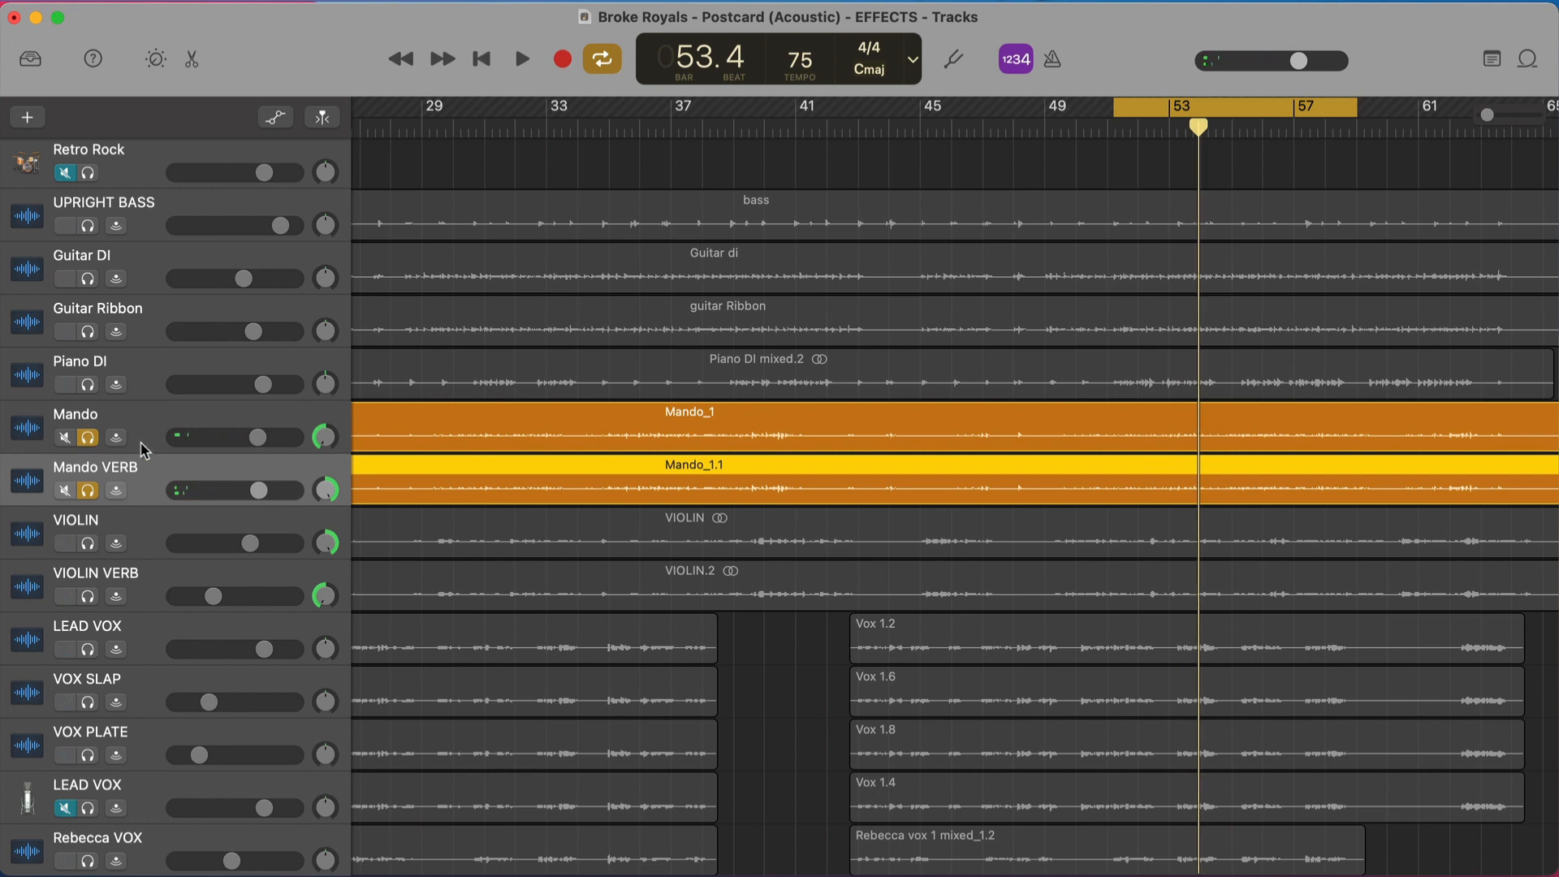
# Show the track plug-ins and examine the LALA compressor settings on the Mando track.
pyautogui.press('b')
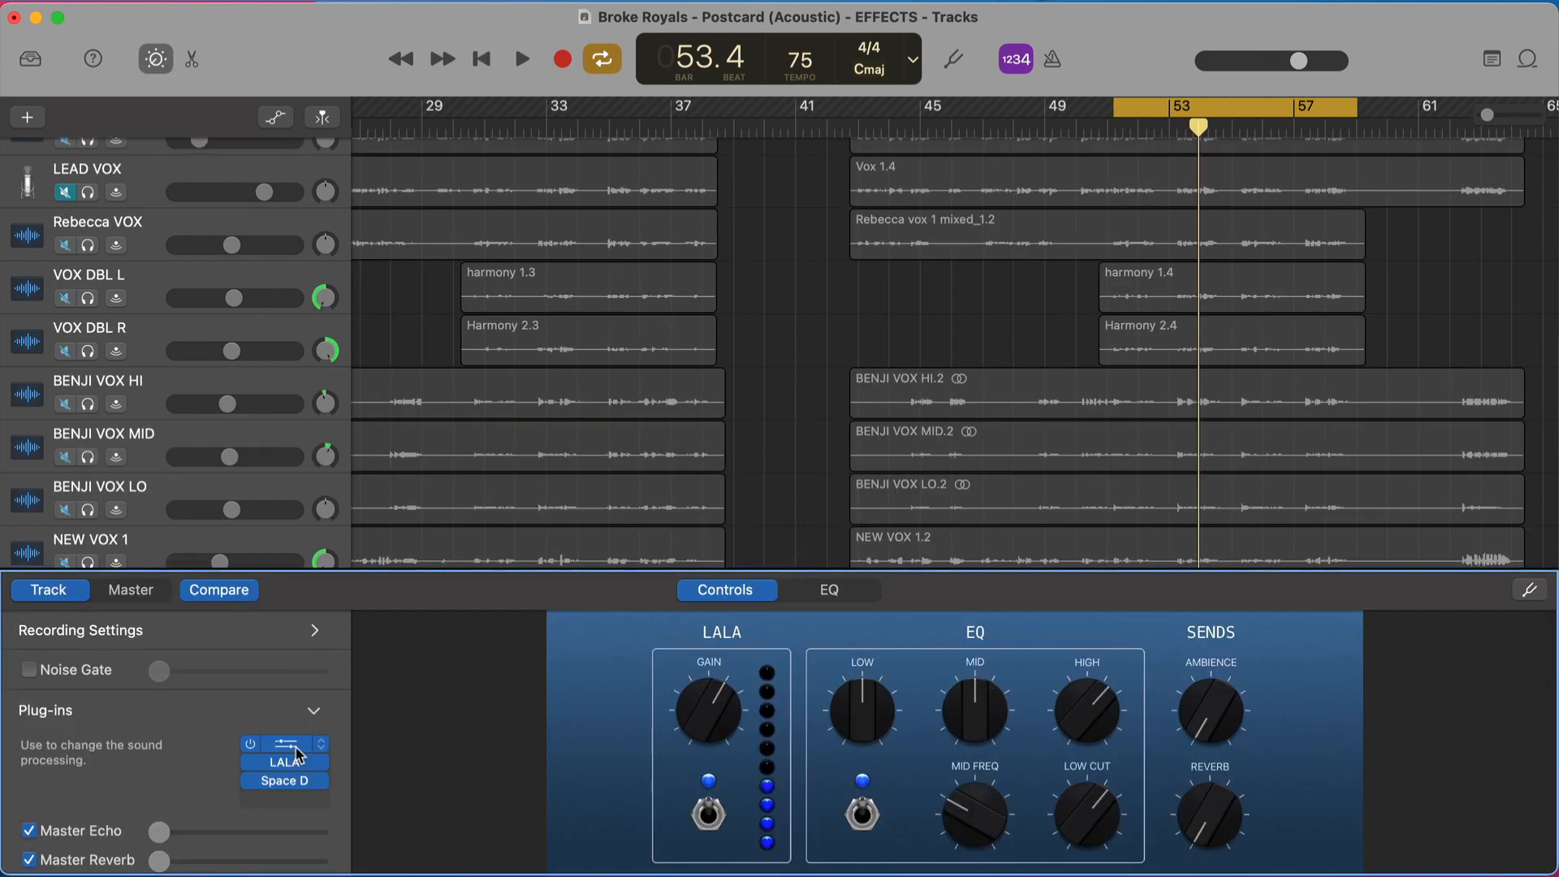
pyautogui.scroll(1, 498, 420)
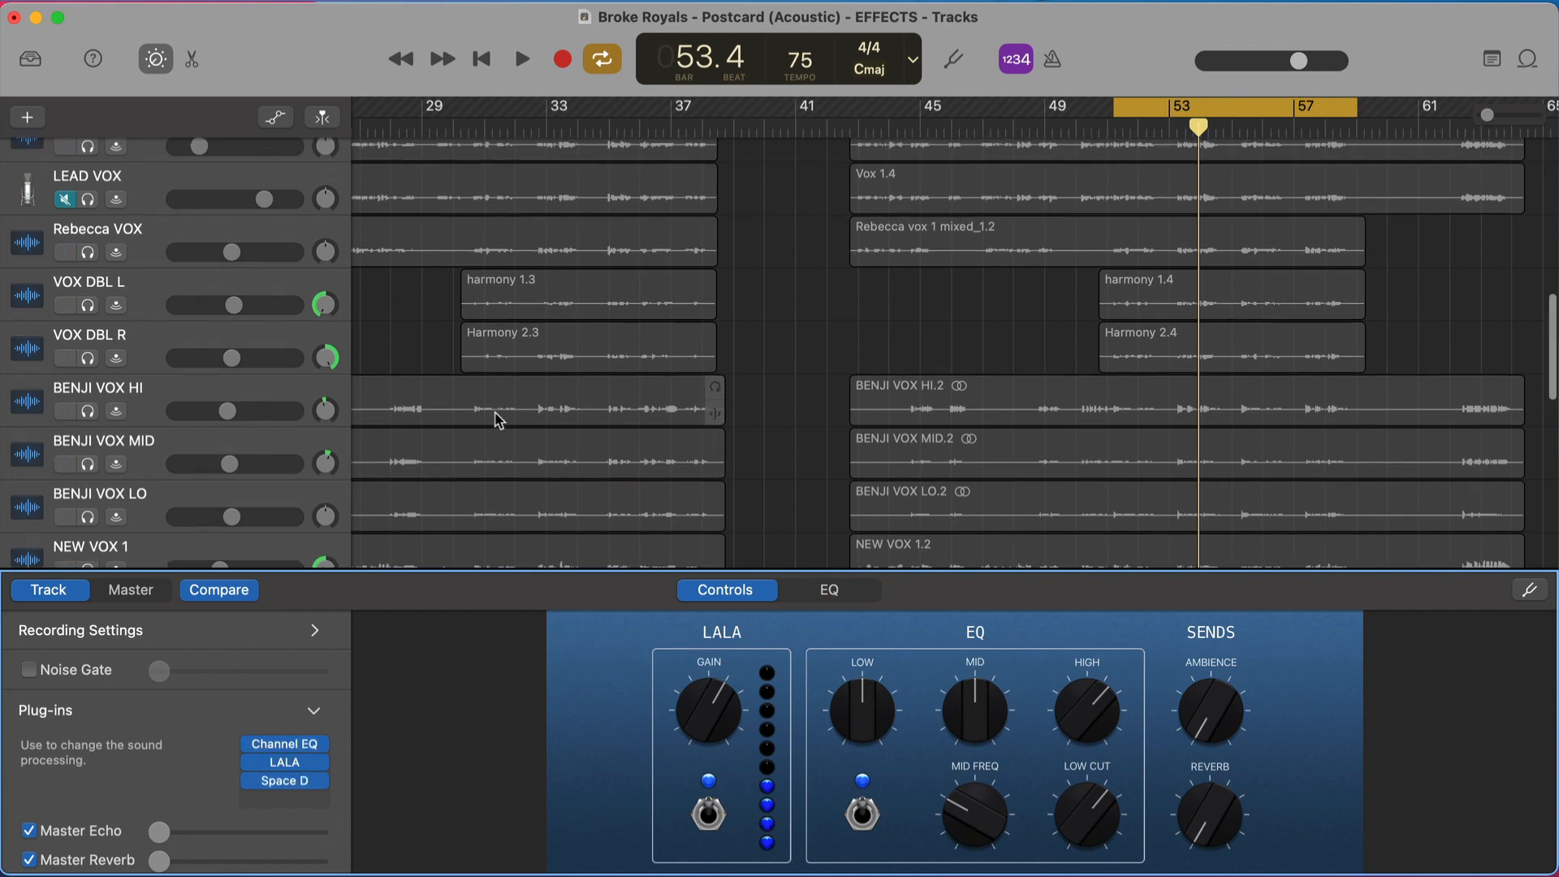
pyautogui.scroll(10, 498, 420)
pyautogui.click(185, 343)
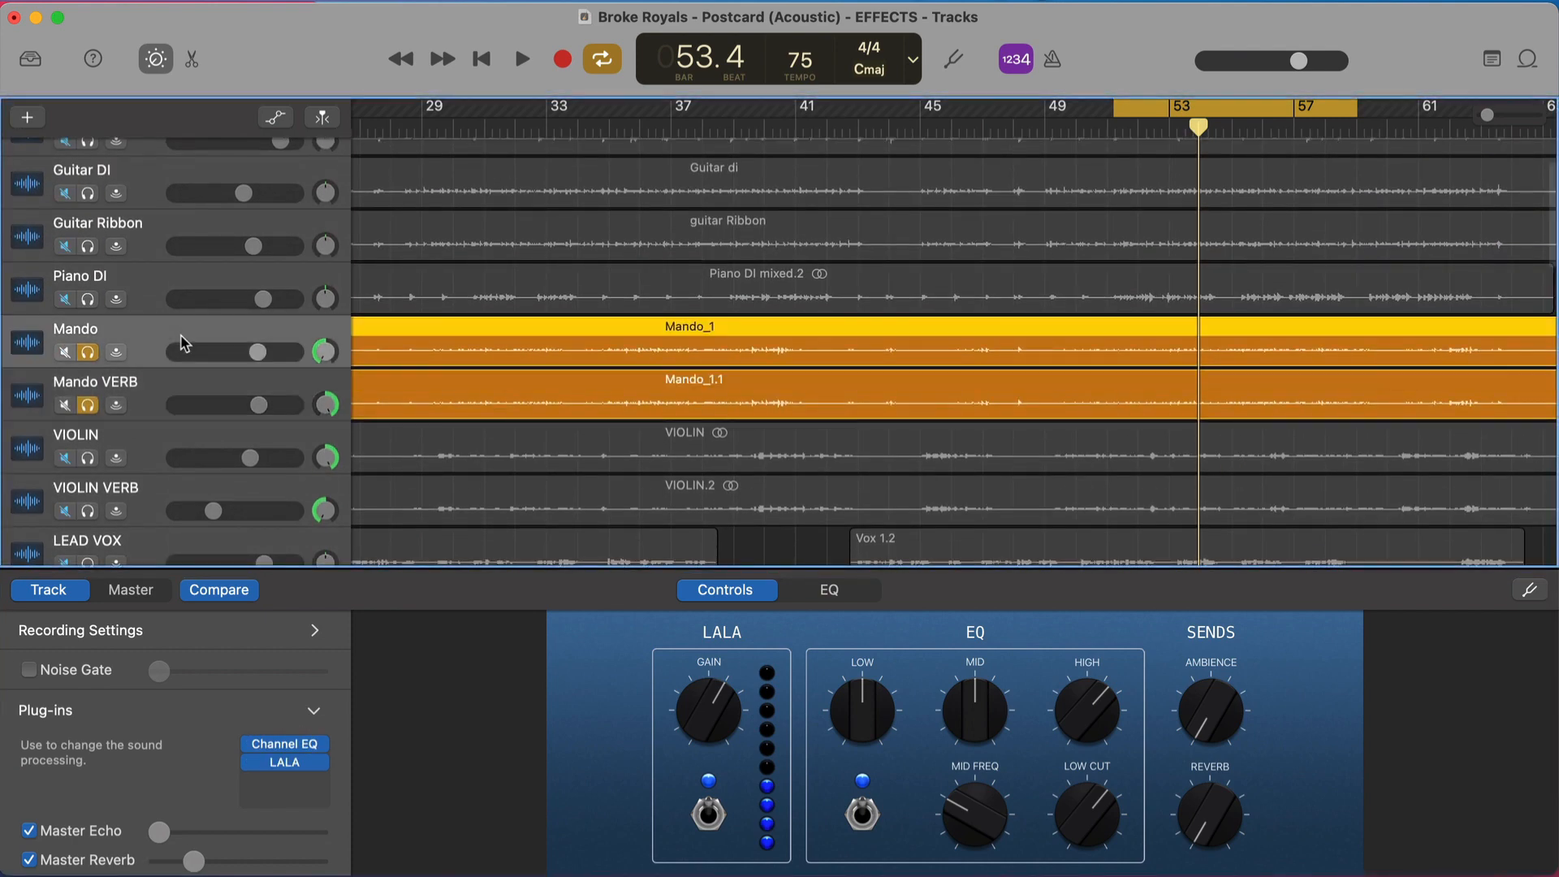
pyautogui.click(287, 765)
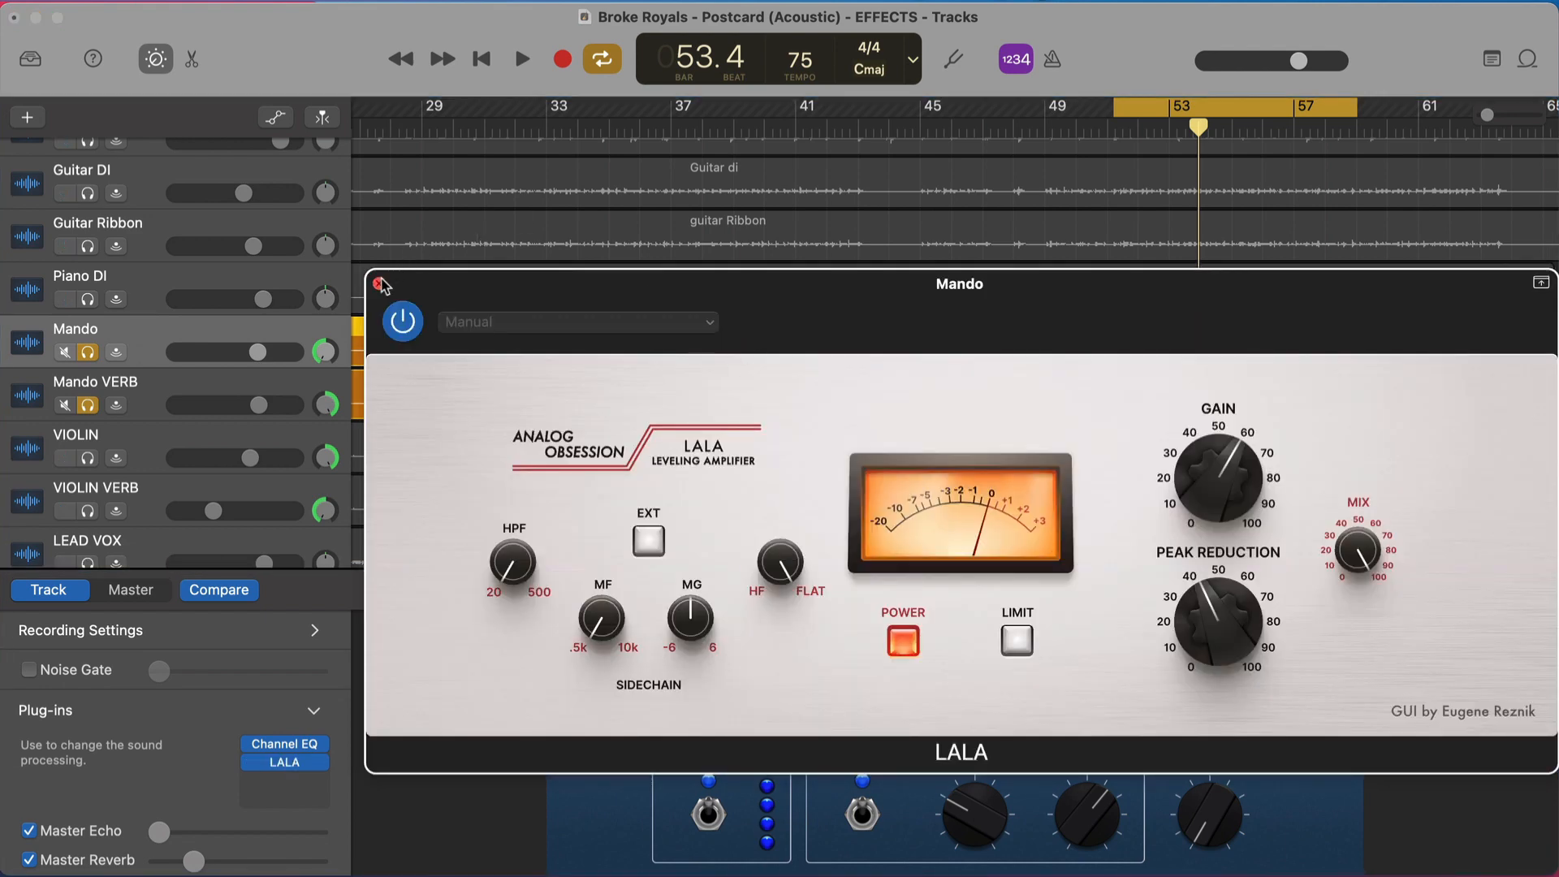
pyautogui.click(378, 283)
# Open the Space Designer reverb on Mando VERB and examine its settings.
pyautogui.click(175, 403)
pyautogui.click(284, 780)
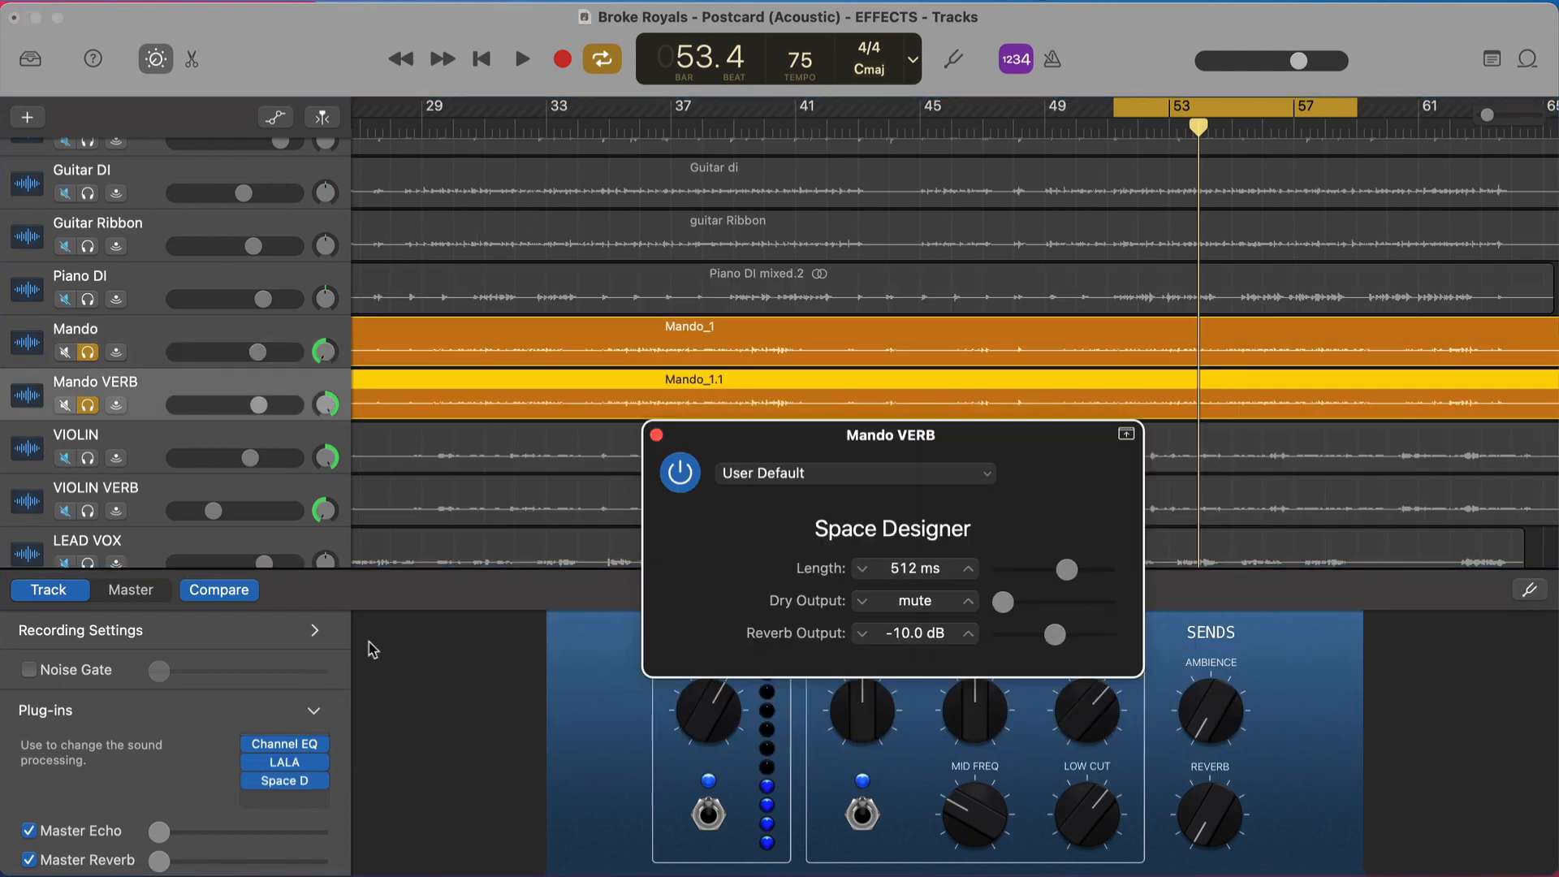
pyautogui.moveTo(800, 445); pyautogui.dragTo(704, 398)
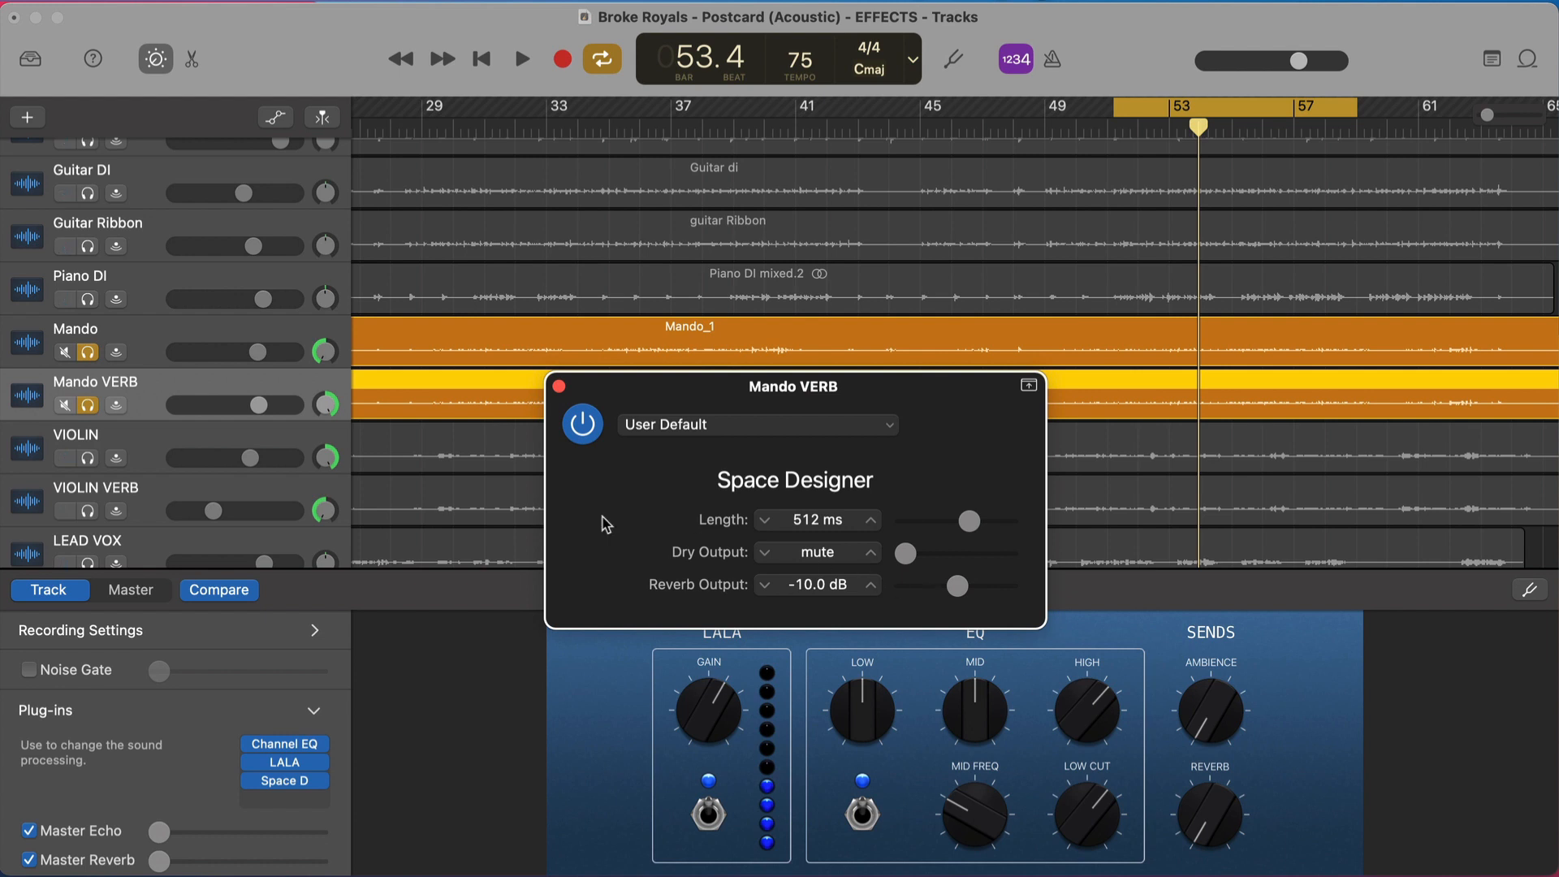
# Play Mando VERB alone, bring Mando back into solo, and lower the Mando VERB volume to -13.8 dB.
pyautogui.click(88, 352)
pyautogui.press('space')
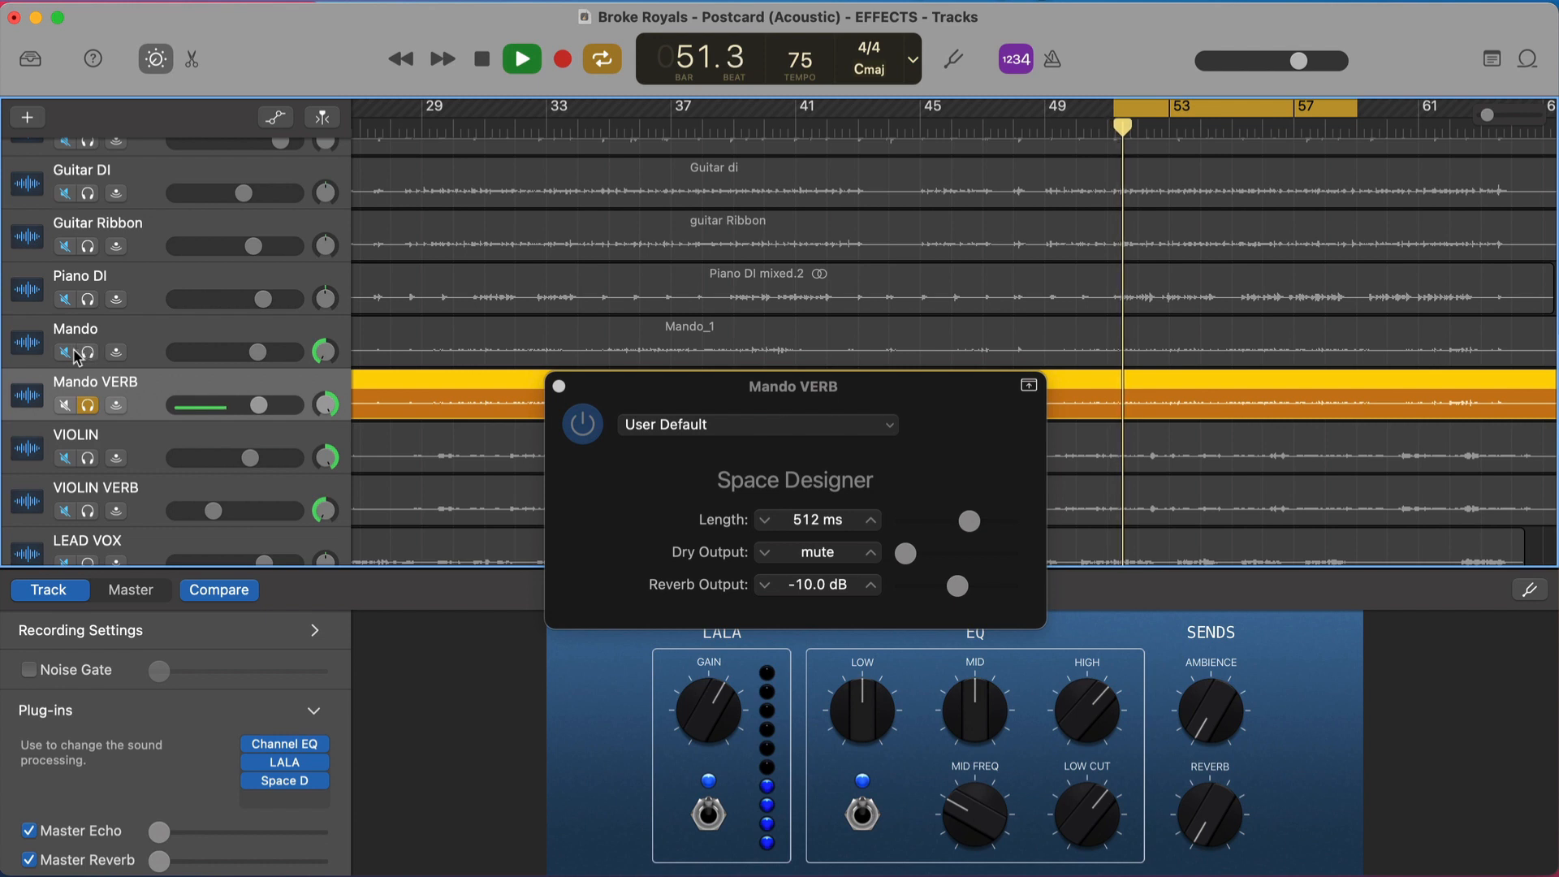
pyautogui.click(88, 352)
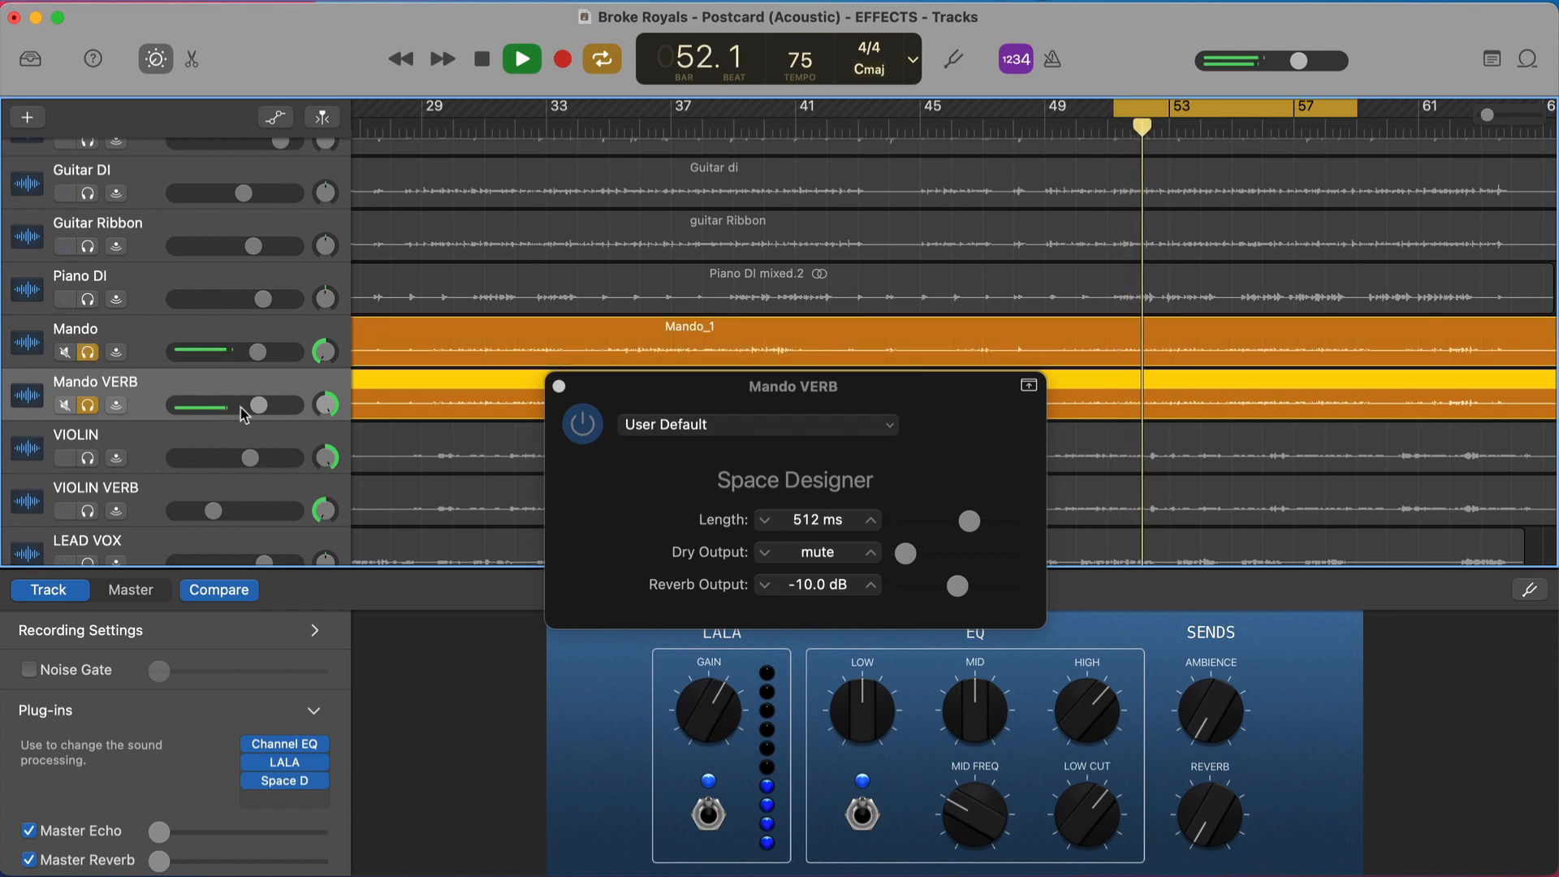
pyautogui.moveTo(259, 405); pyautogui.dragTo(212, 405)
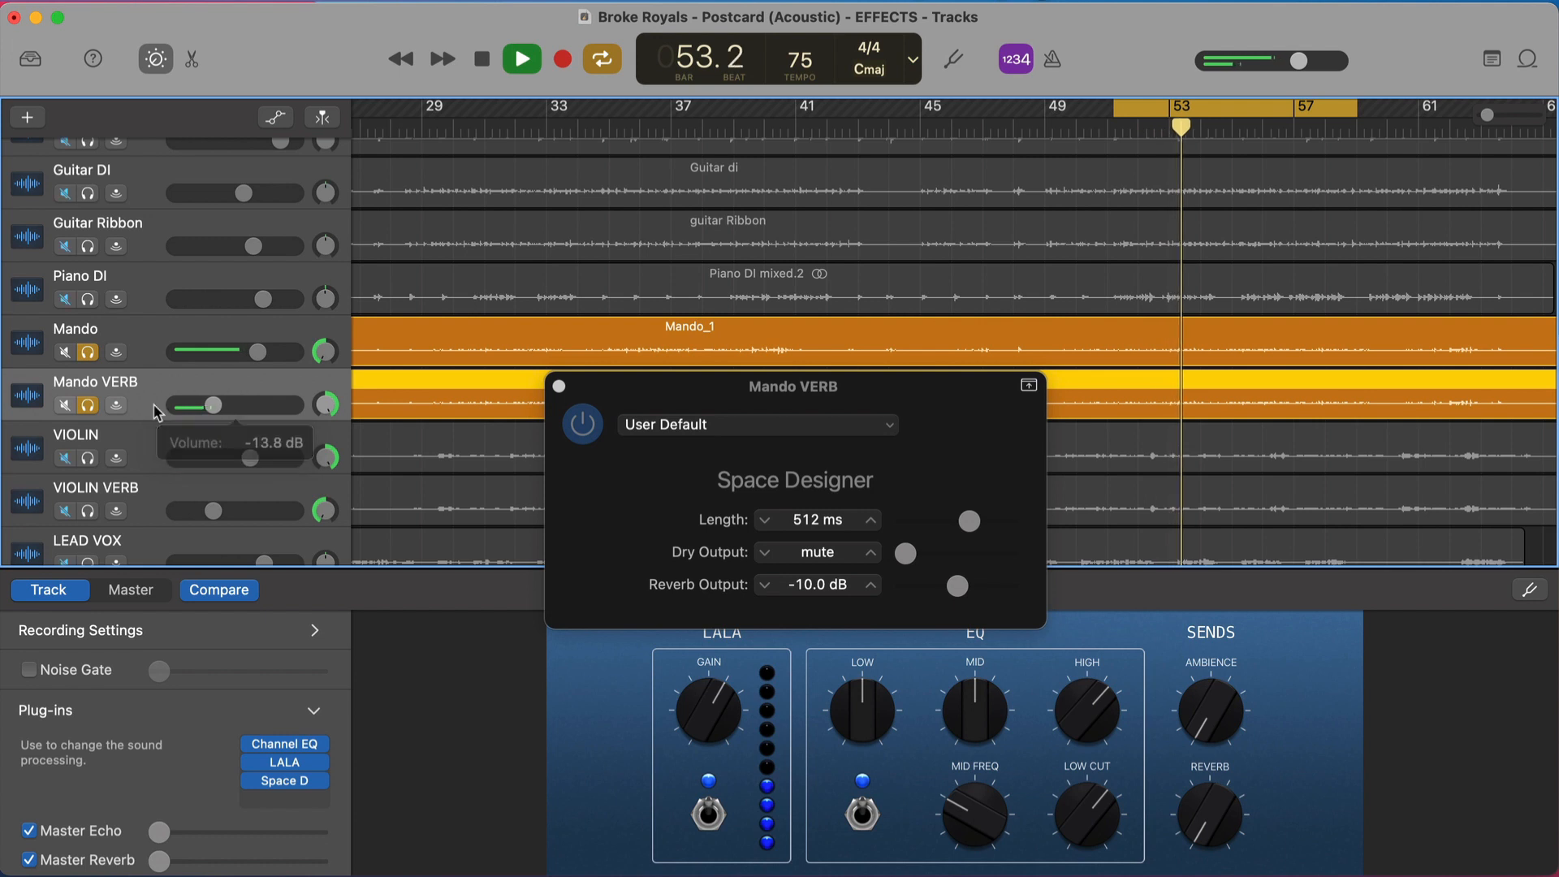
pyautogui.press('space')
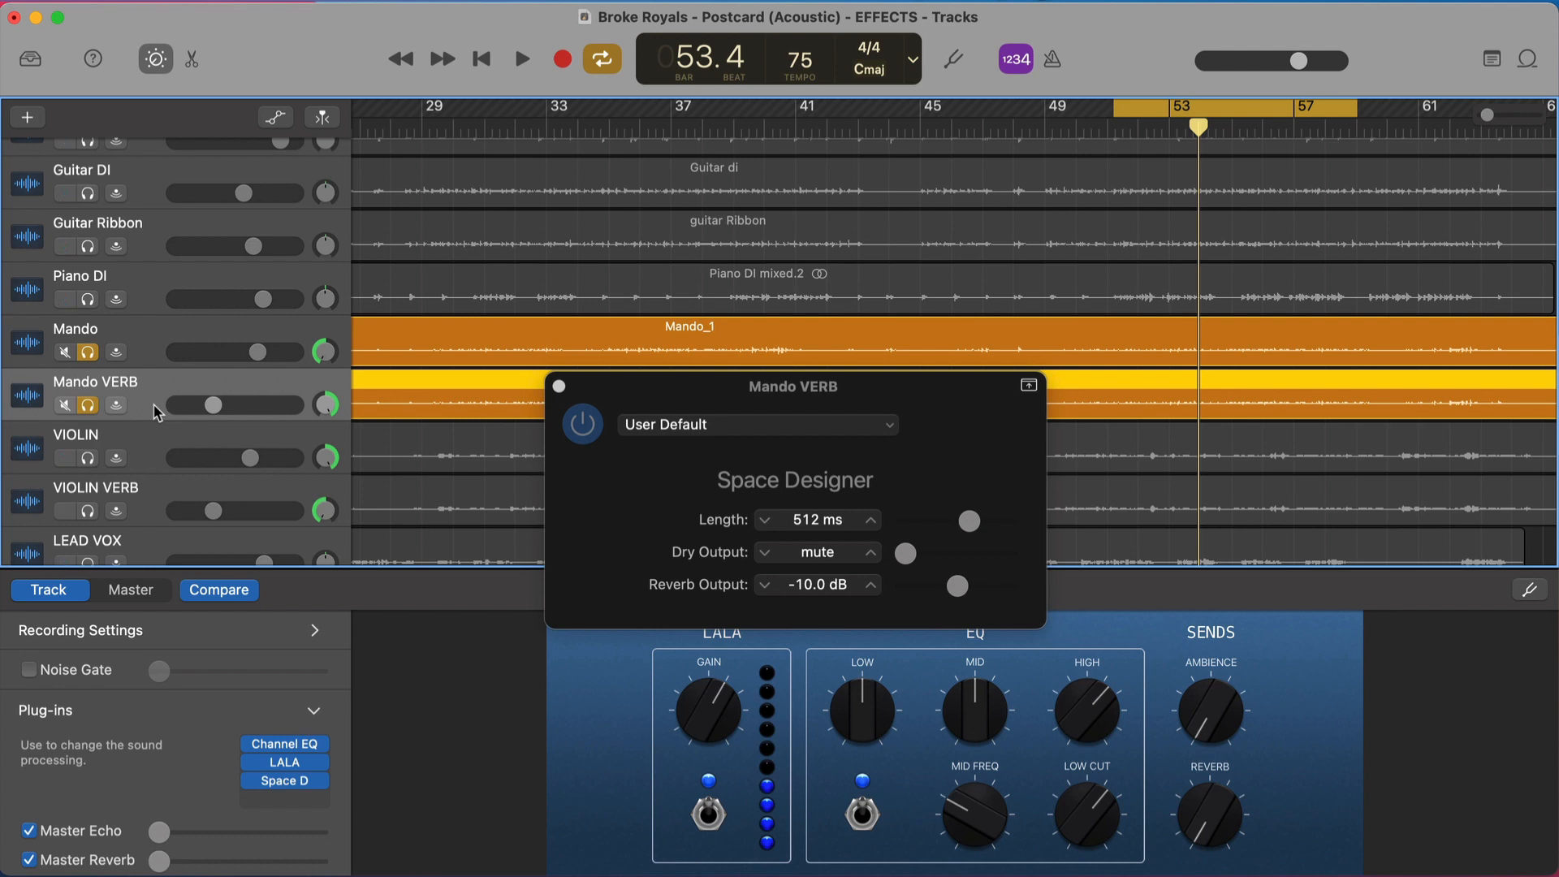
# Solo only VIOLIN and VIOLIN VERB, removing both Mando tracks from solo, and play them briefly.
pyautogui.click(96, 465)
pyautogui.click(95, 514)
pyautogui.click(89, 406)
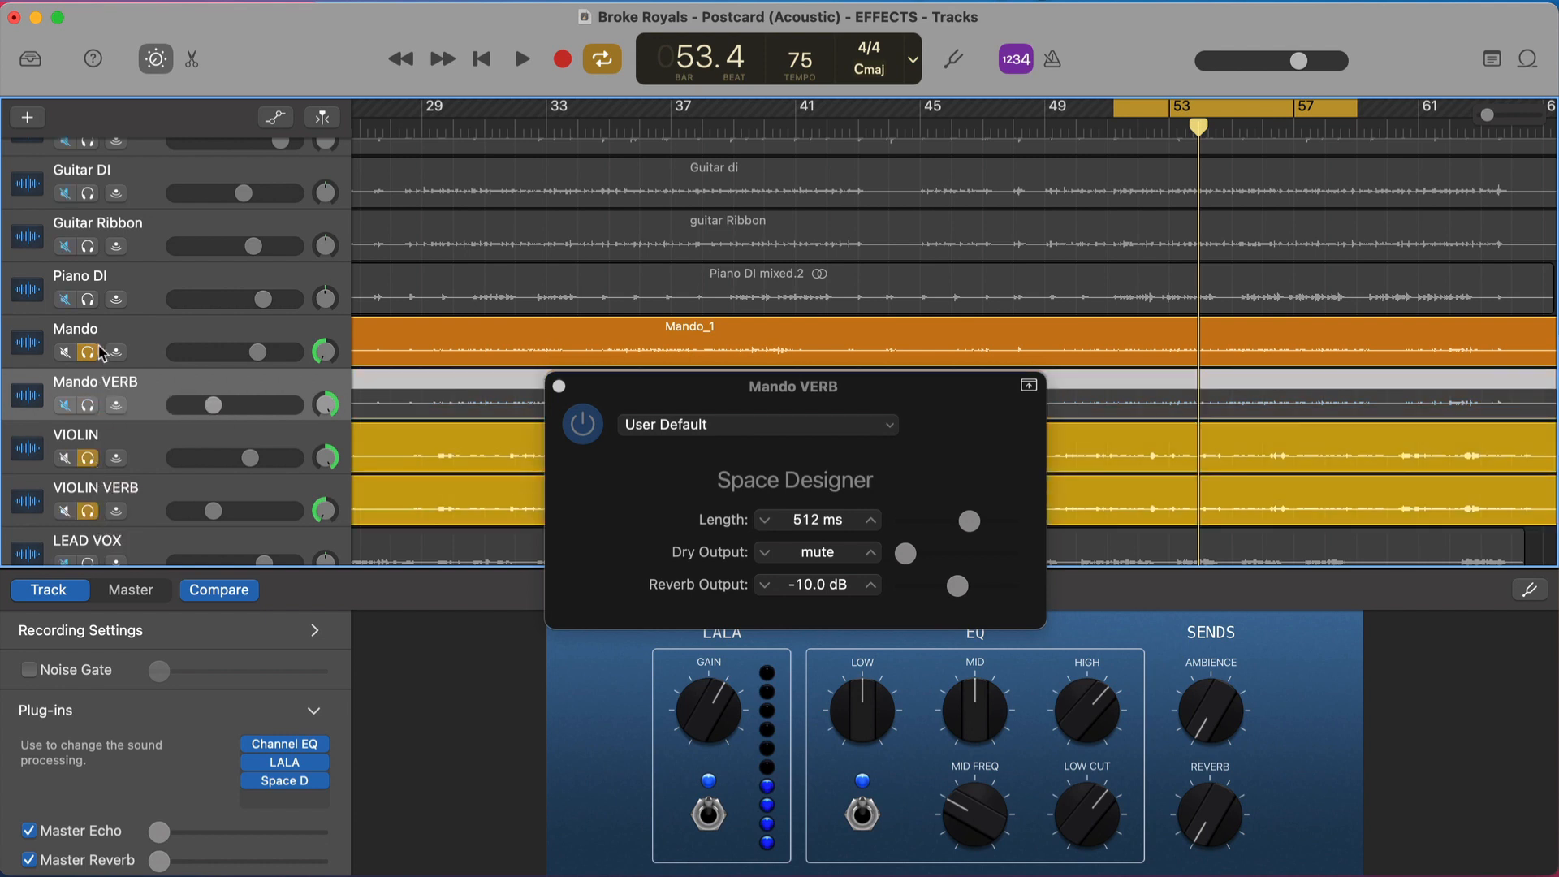
pyautogui.click(87, 354)
pyautogui.press('space')
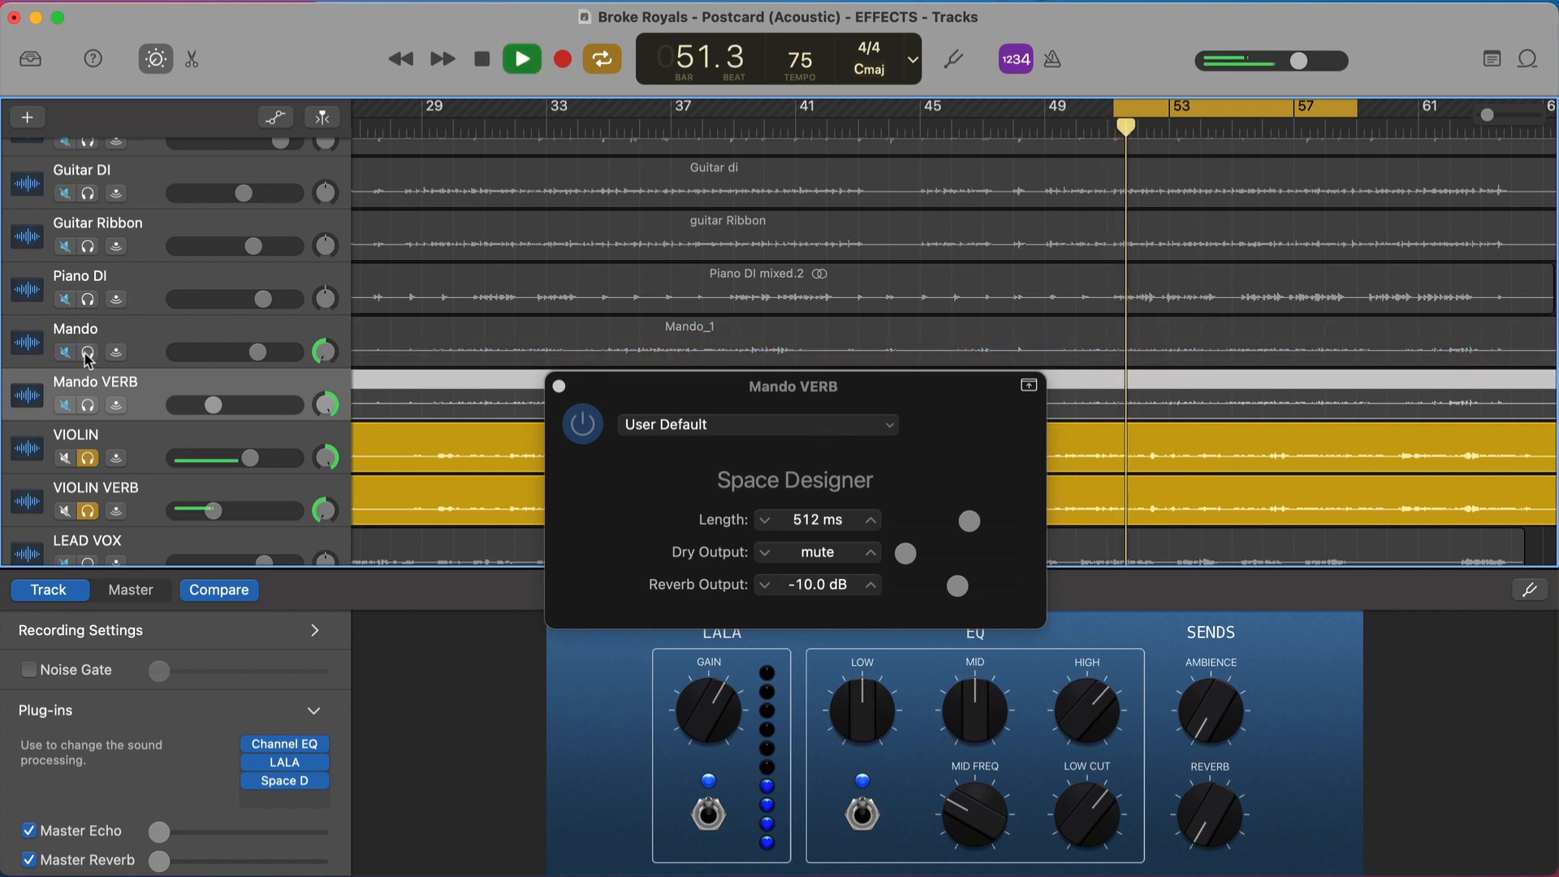
pyautogui.press('space')
# Solo Mando and Mando VERB alongside both violin tracks, and compare playback with the VERB tracks out of and back in solo.
pyautogui.click(88, 354)
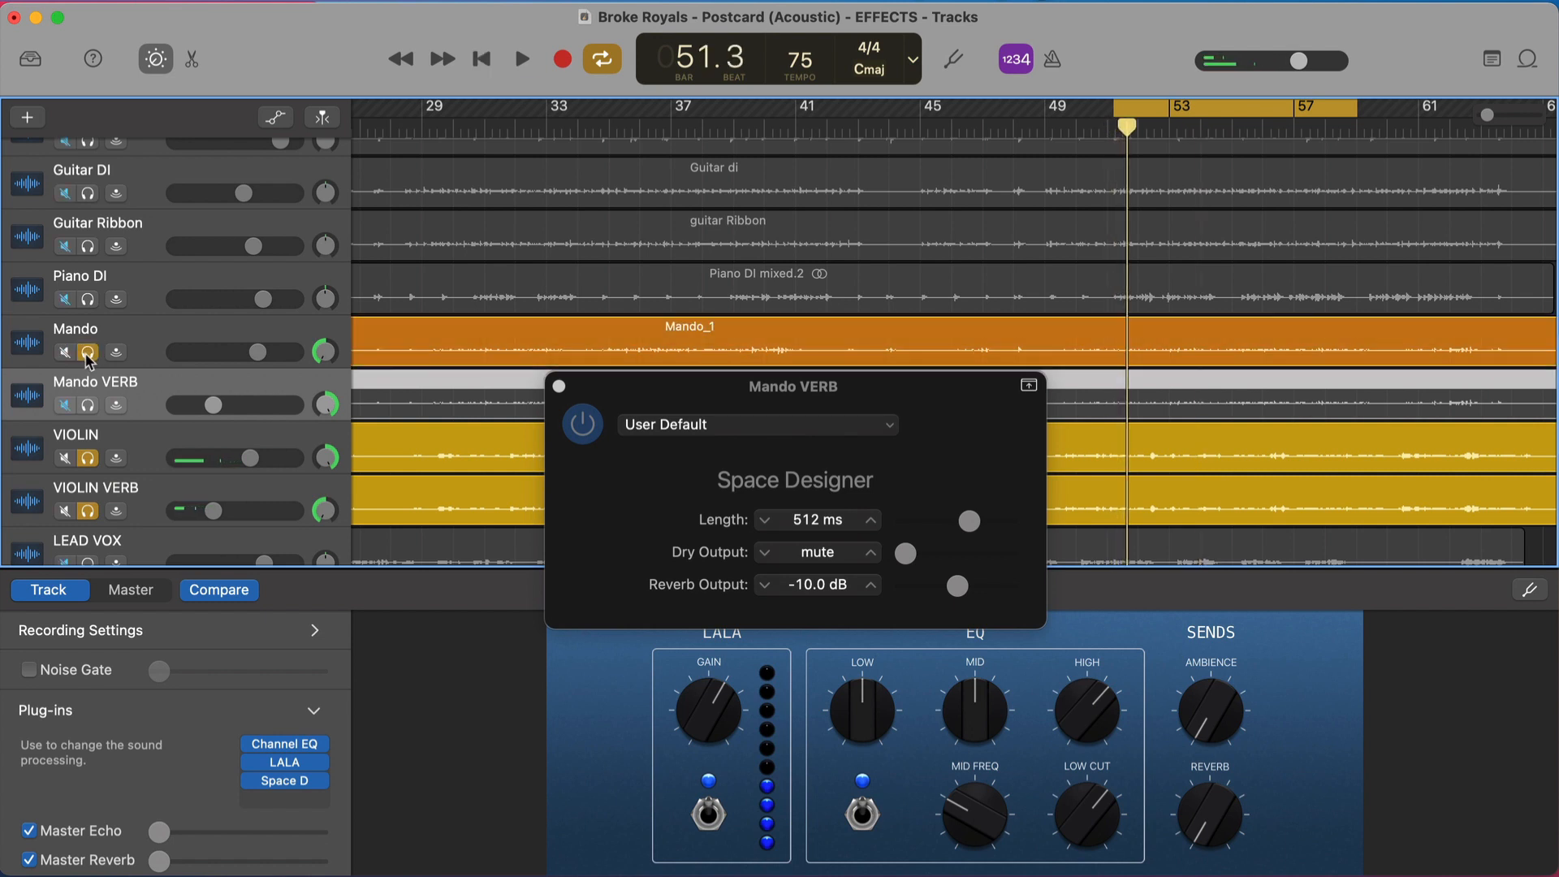
pyautogui.click(87, 406)
pyautogui.press('space')
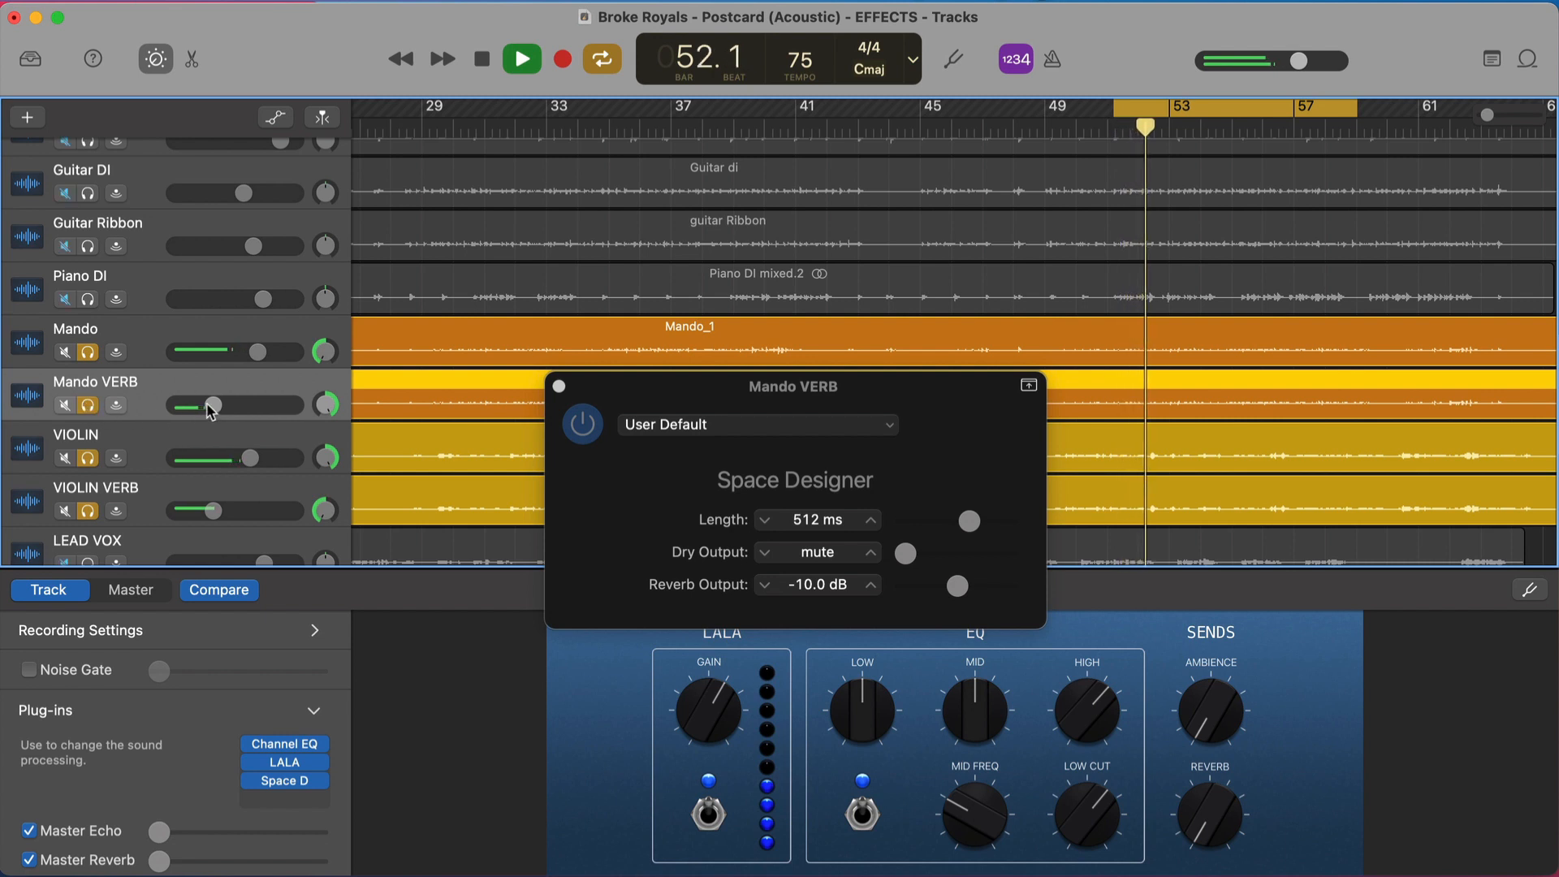
pyautogui.click(89, 405)
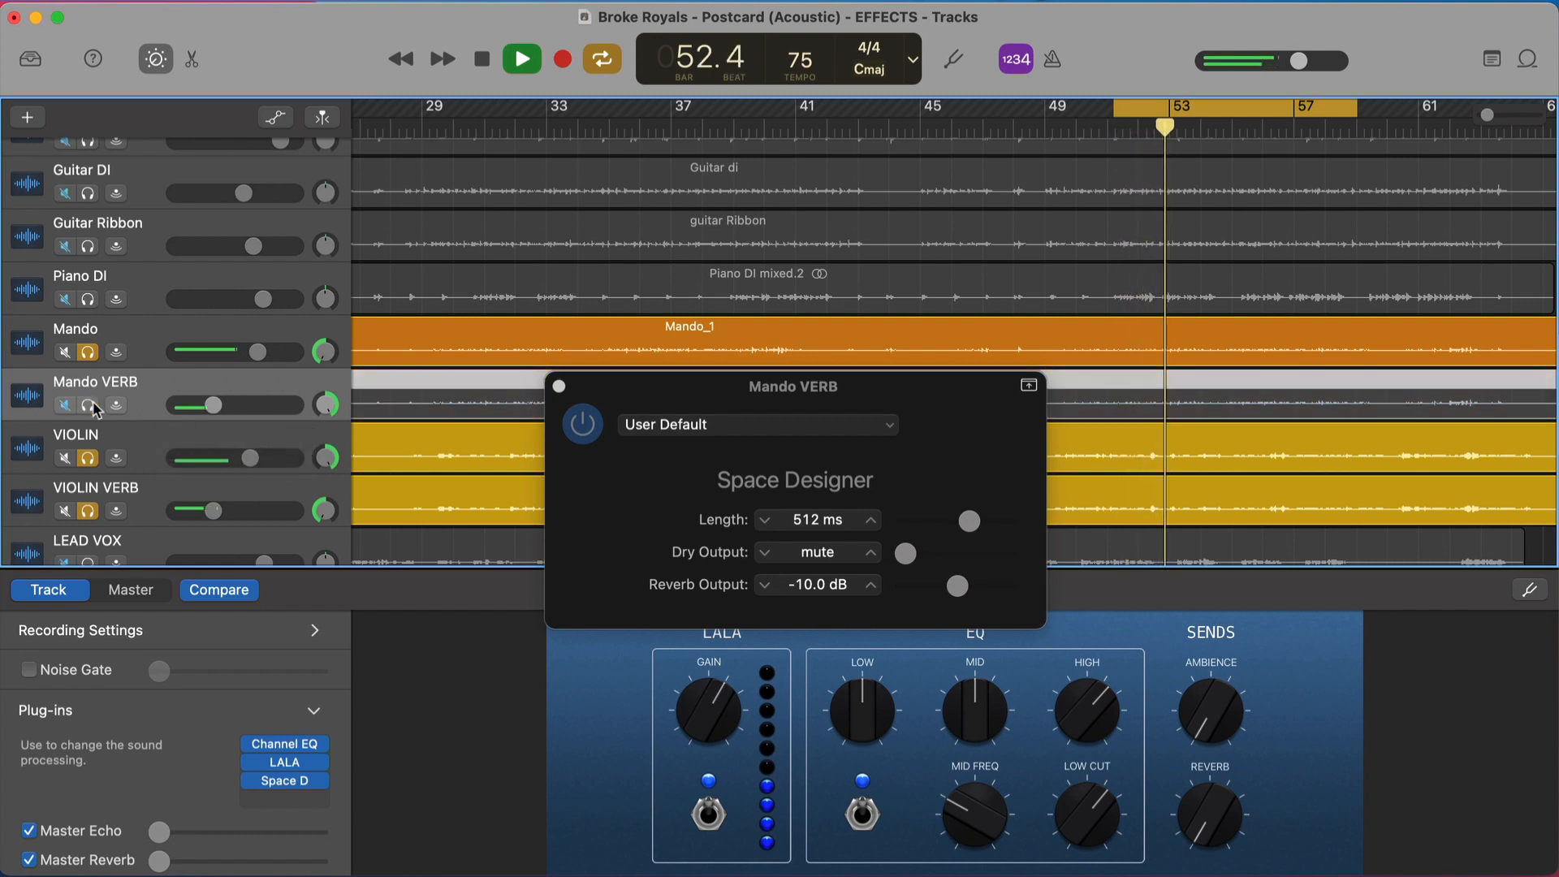
pyautogui.click(89, 511)
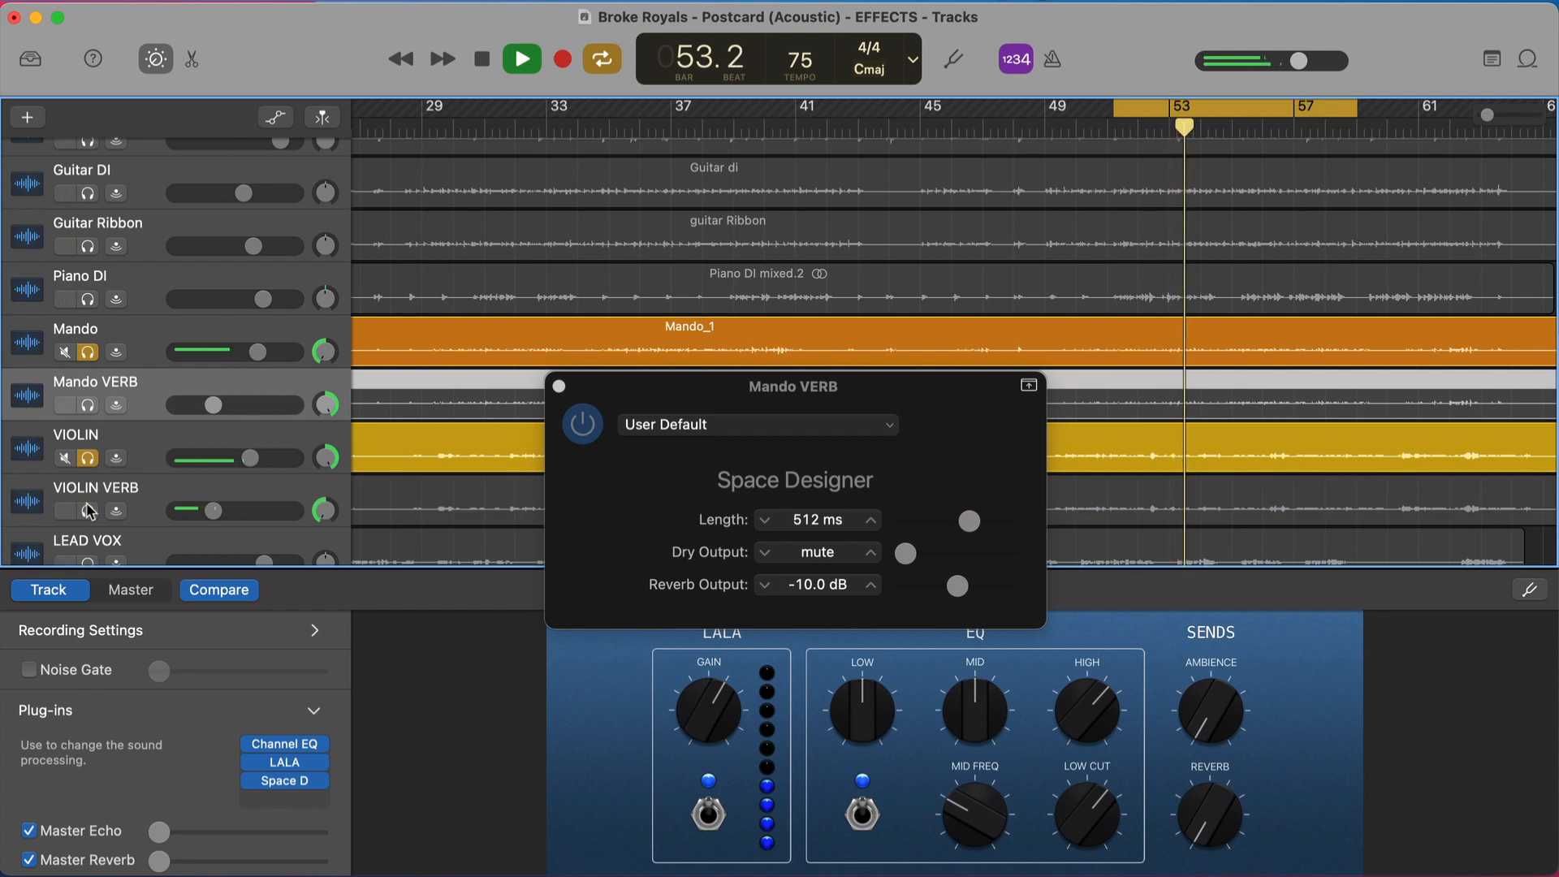
pyautogui.click(90, 510)
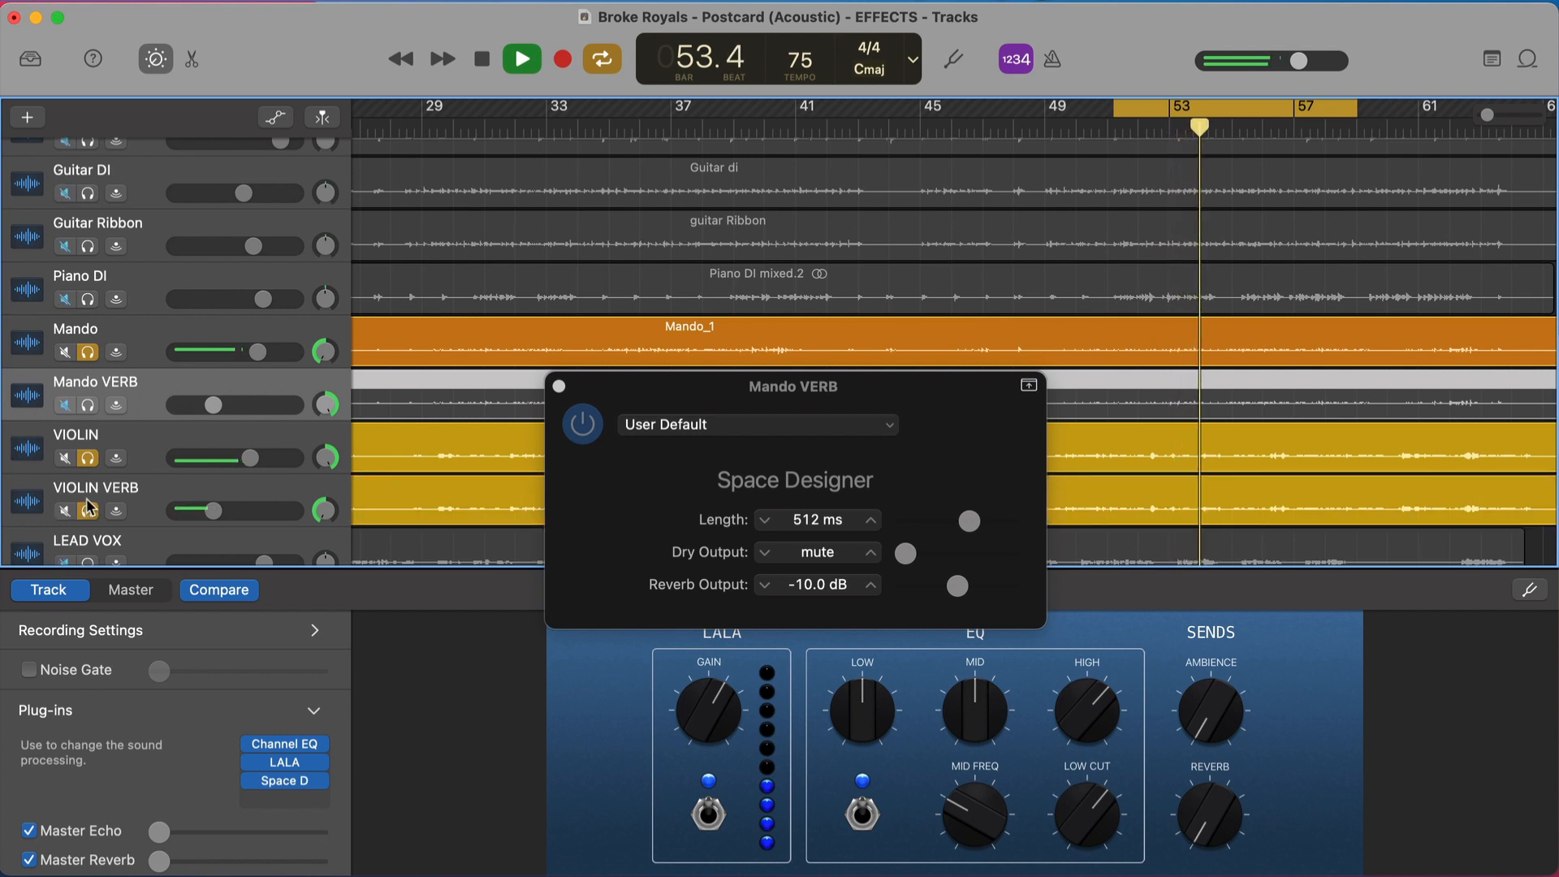
pyautogui.click(90, 407)
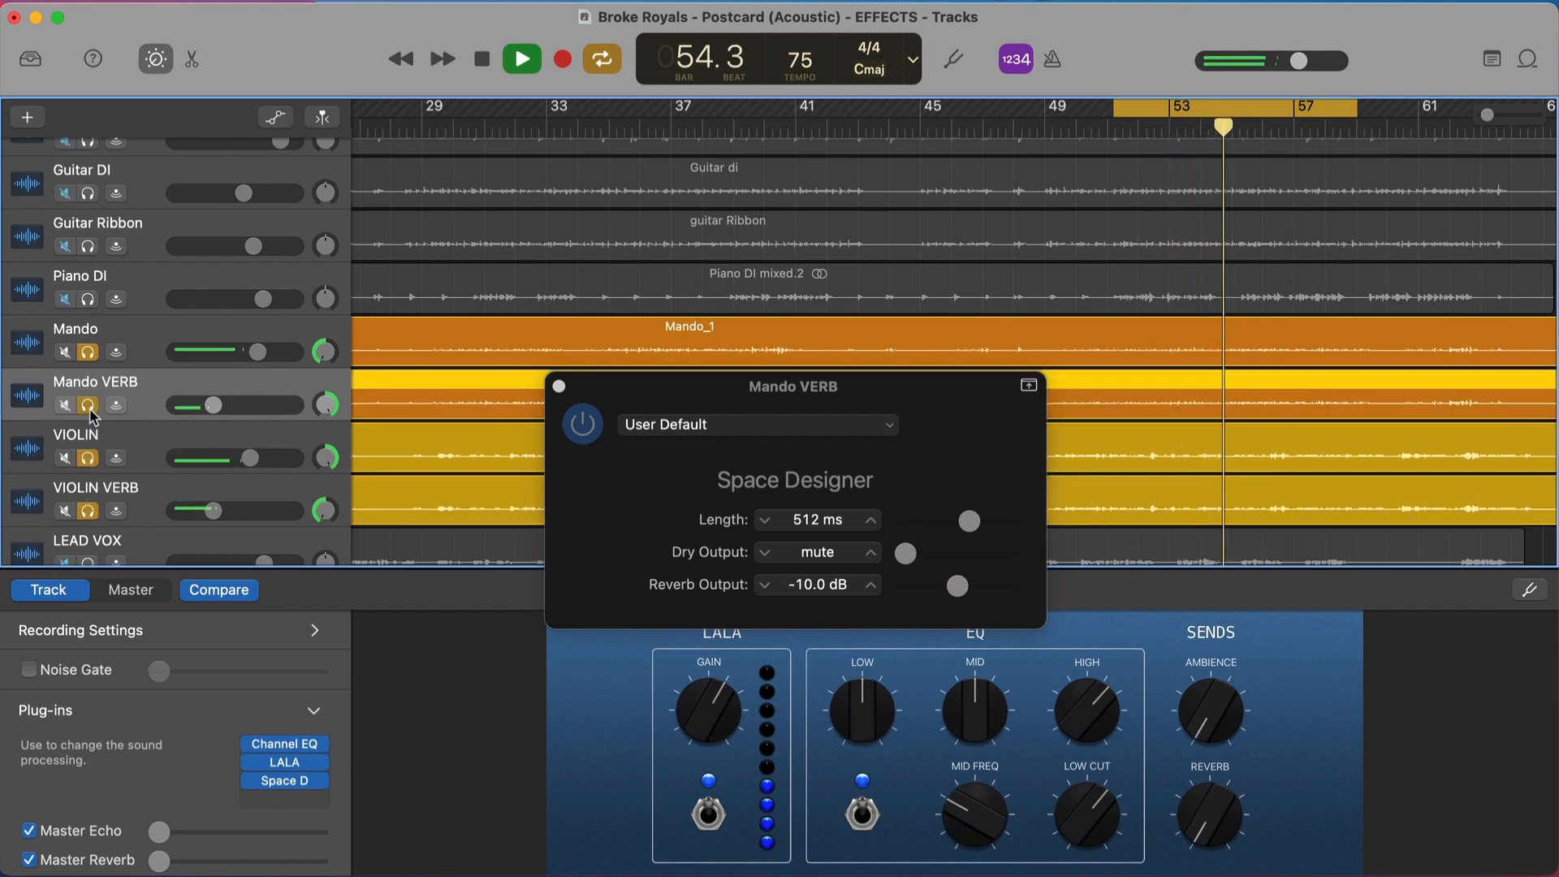
pyautogui.press('space')
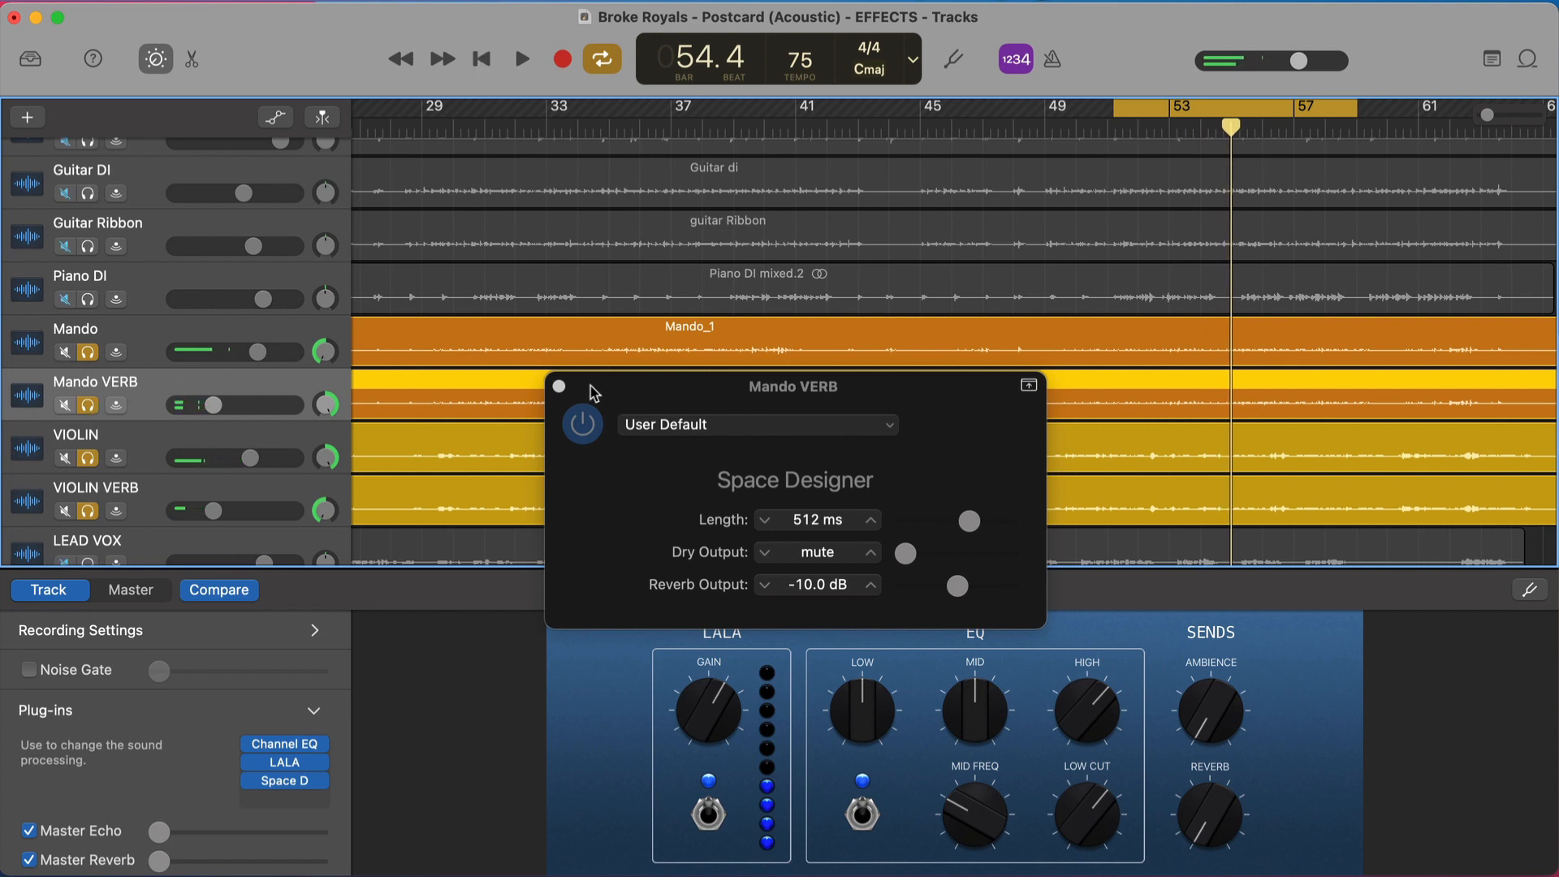
# Close the Space Designer window and take Mando, Mando VERB, VIOLIN and VIOLIN VERB out of solo.
pyautogui.click(560, 386)
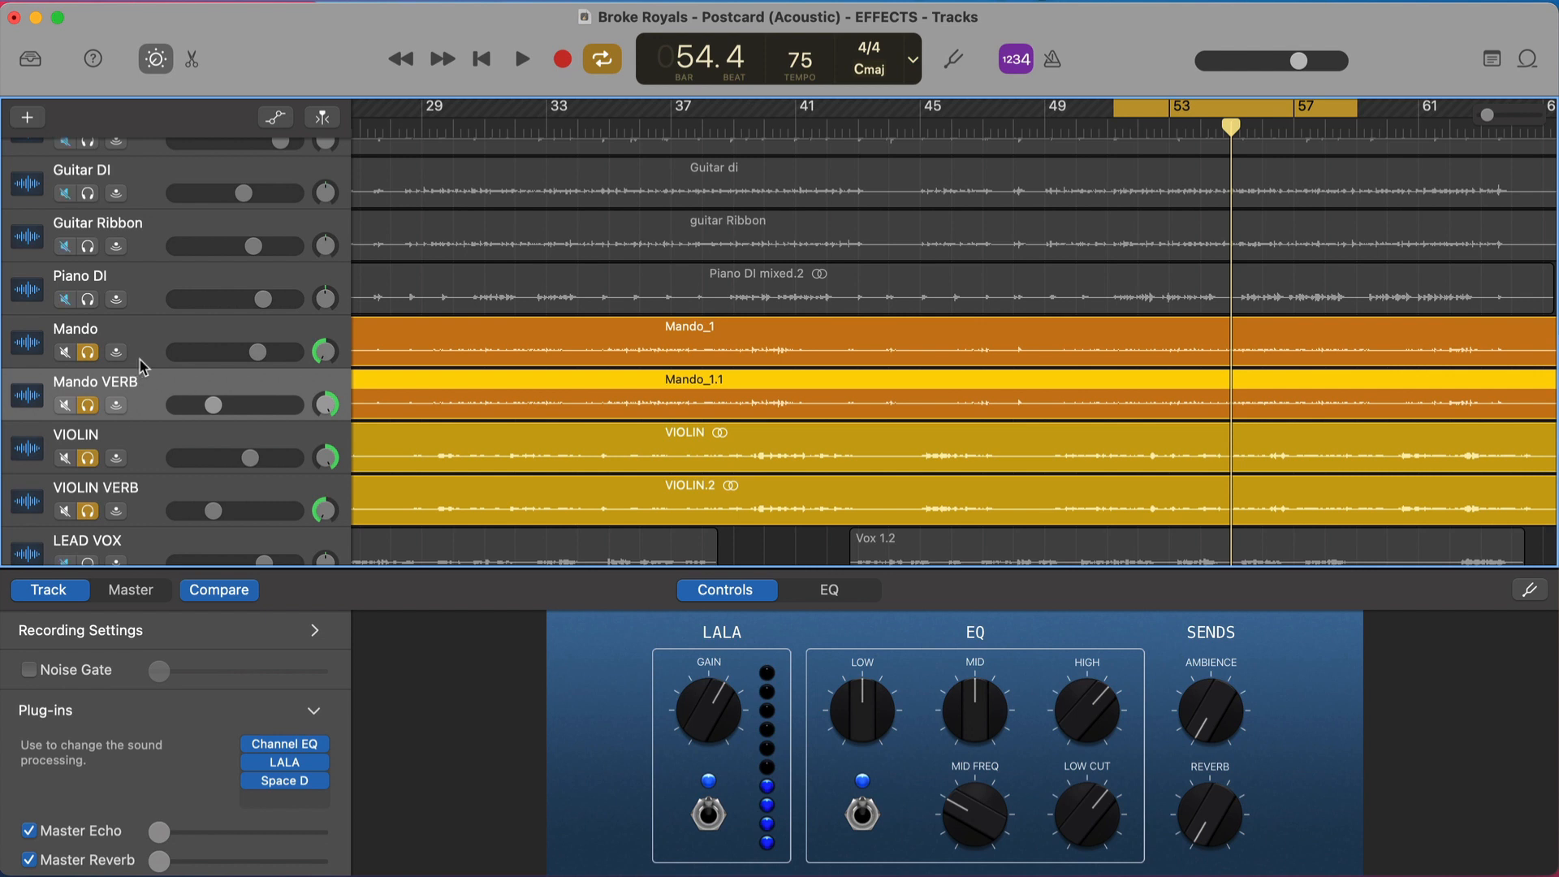
pyautogui.click(87, 352)
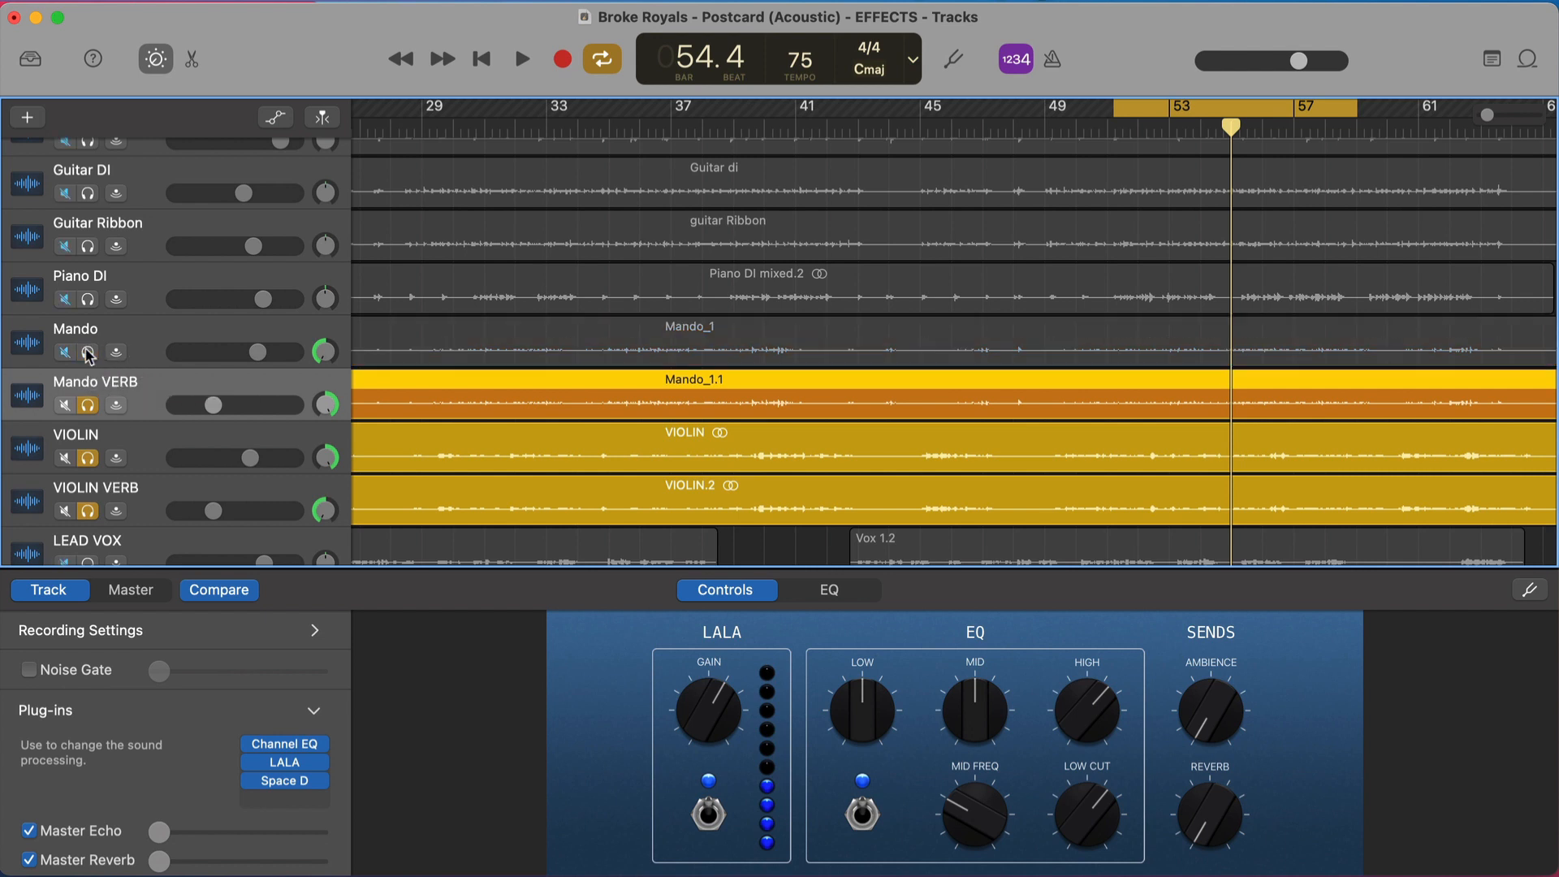
pyautogui.click(87, 404)
pyautogui.click(87, 457)
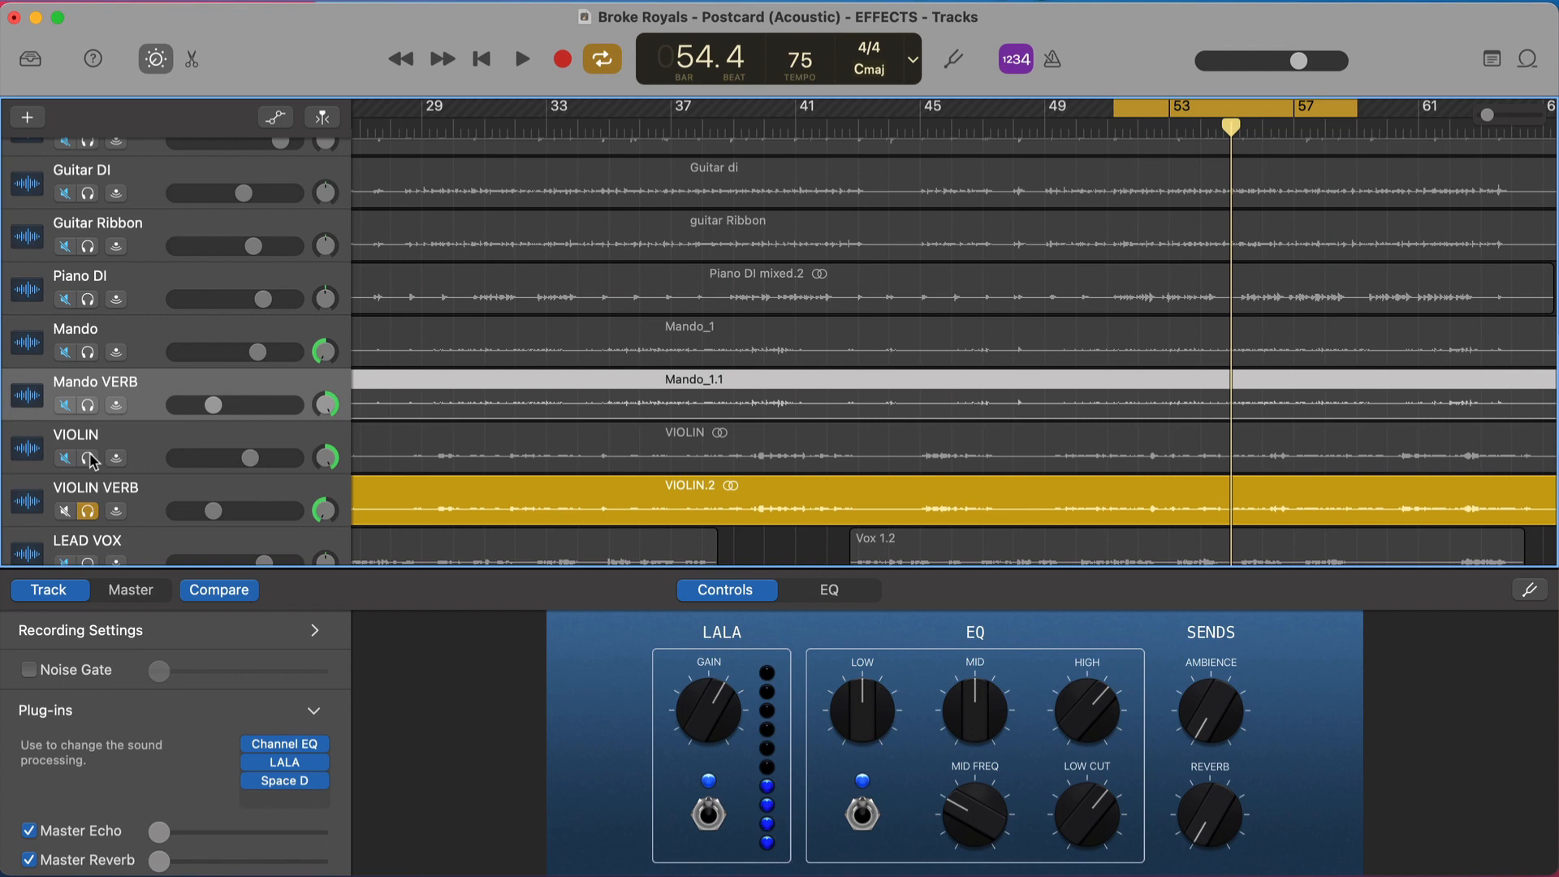
pyautogui.click(87, 509)
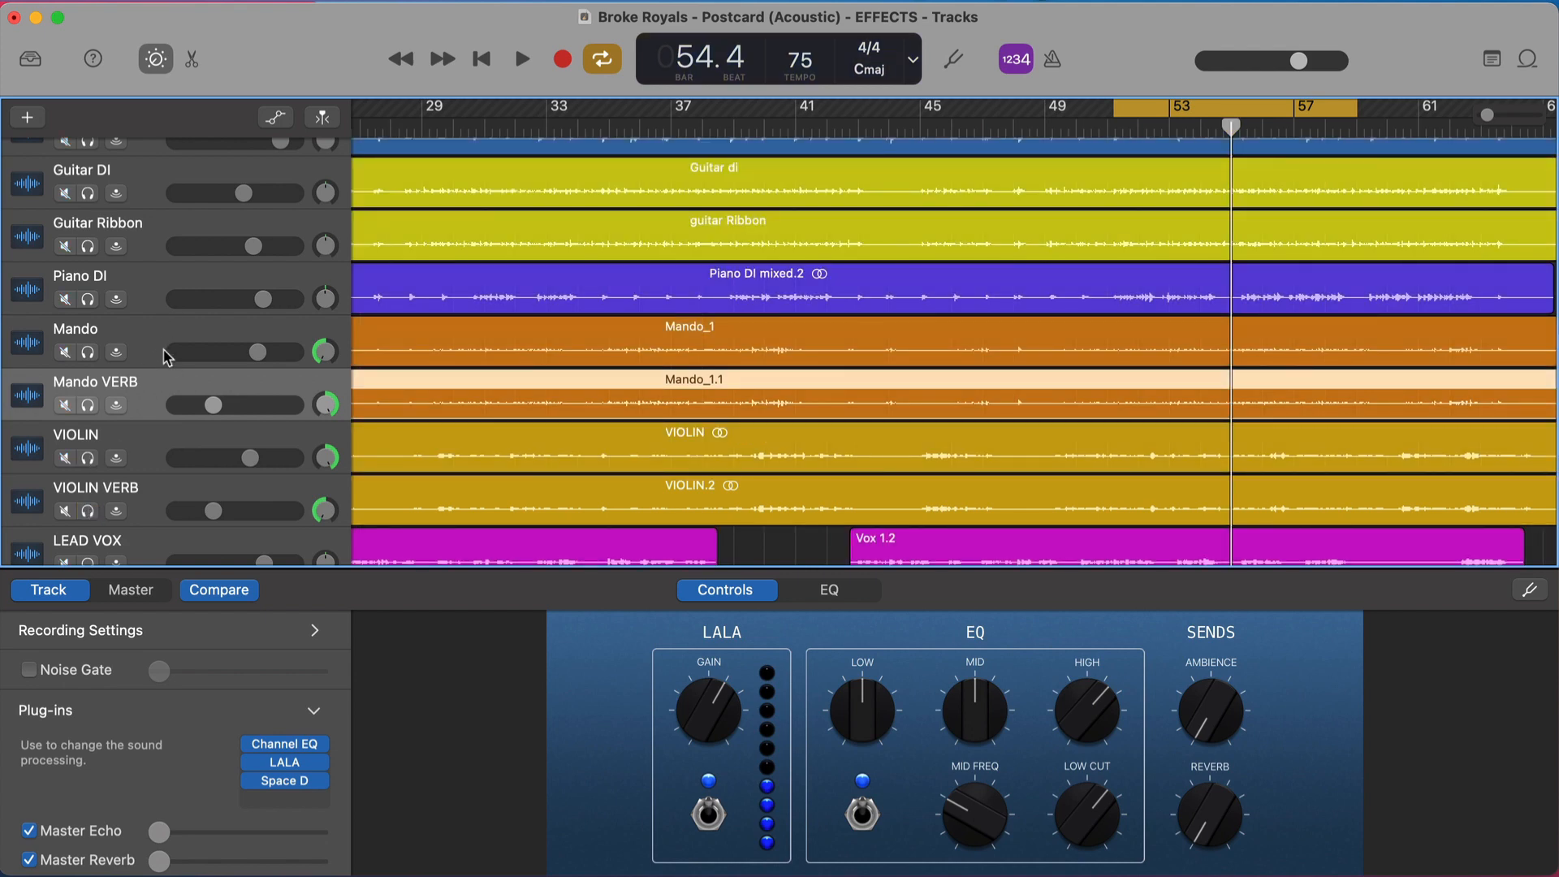
# Select the Guitar DI track and examine its plug-ins and its Master Echo and Master Reverb amounts.
pyautogui.press('super+Left')
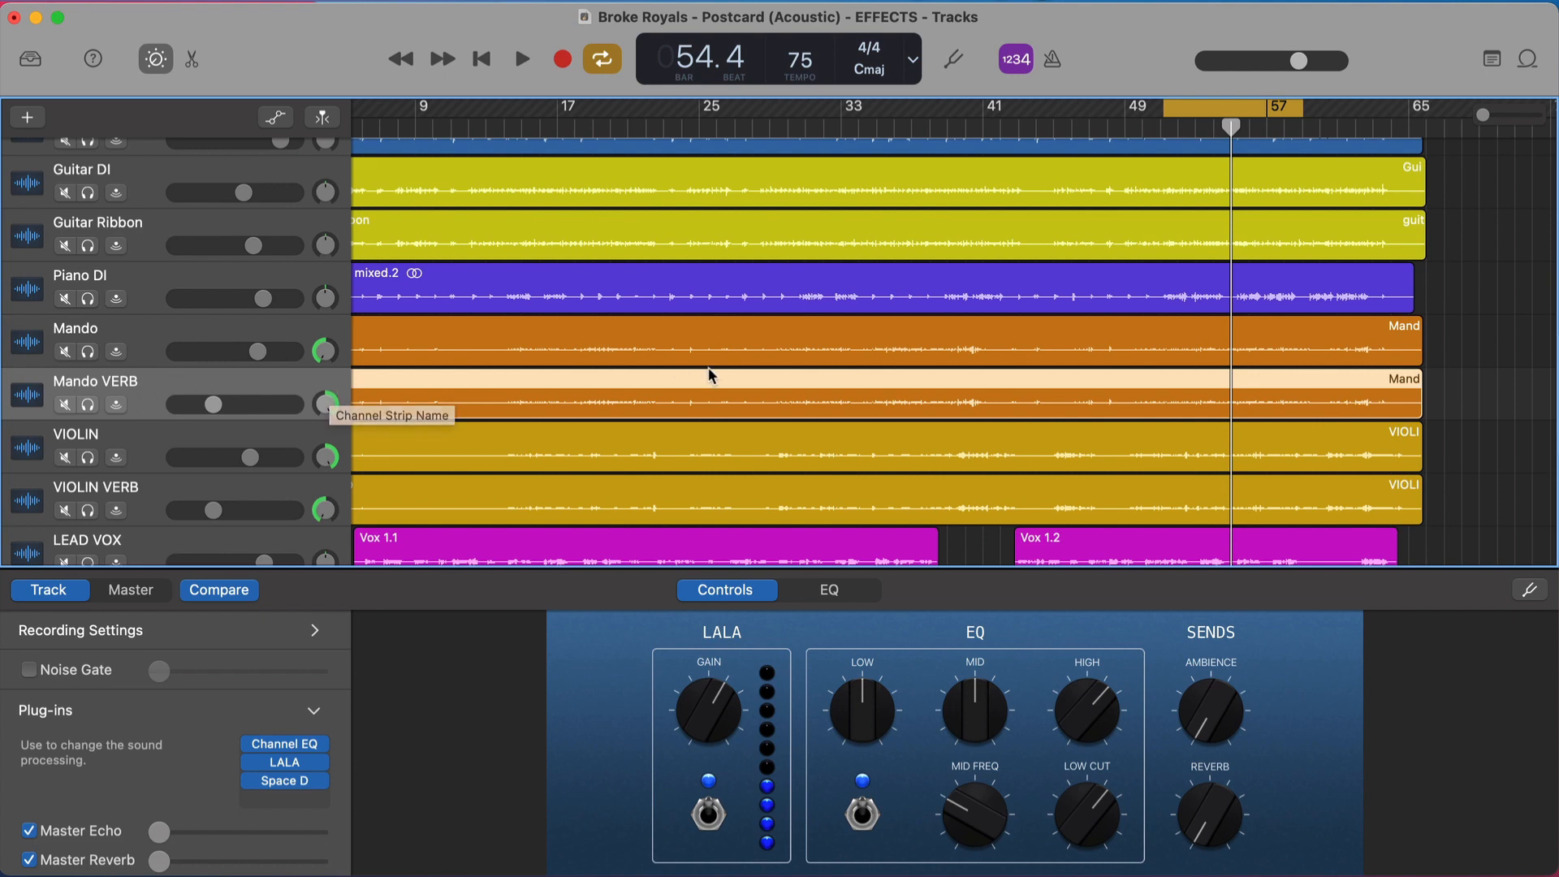
pyautogui.scroll(-2, 821, 425)
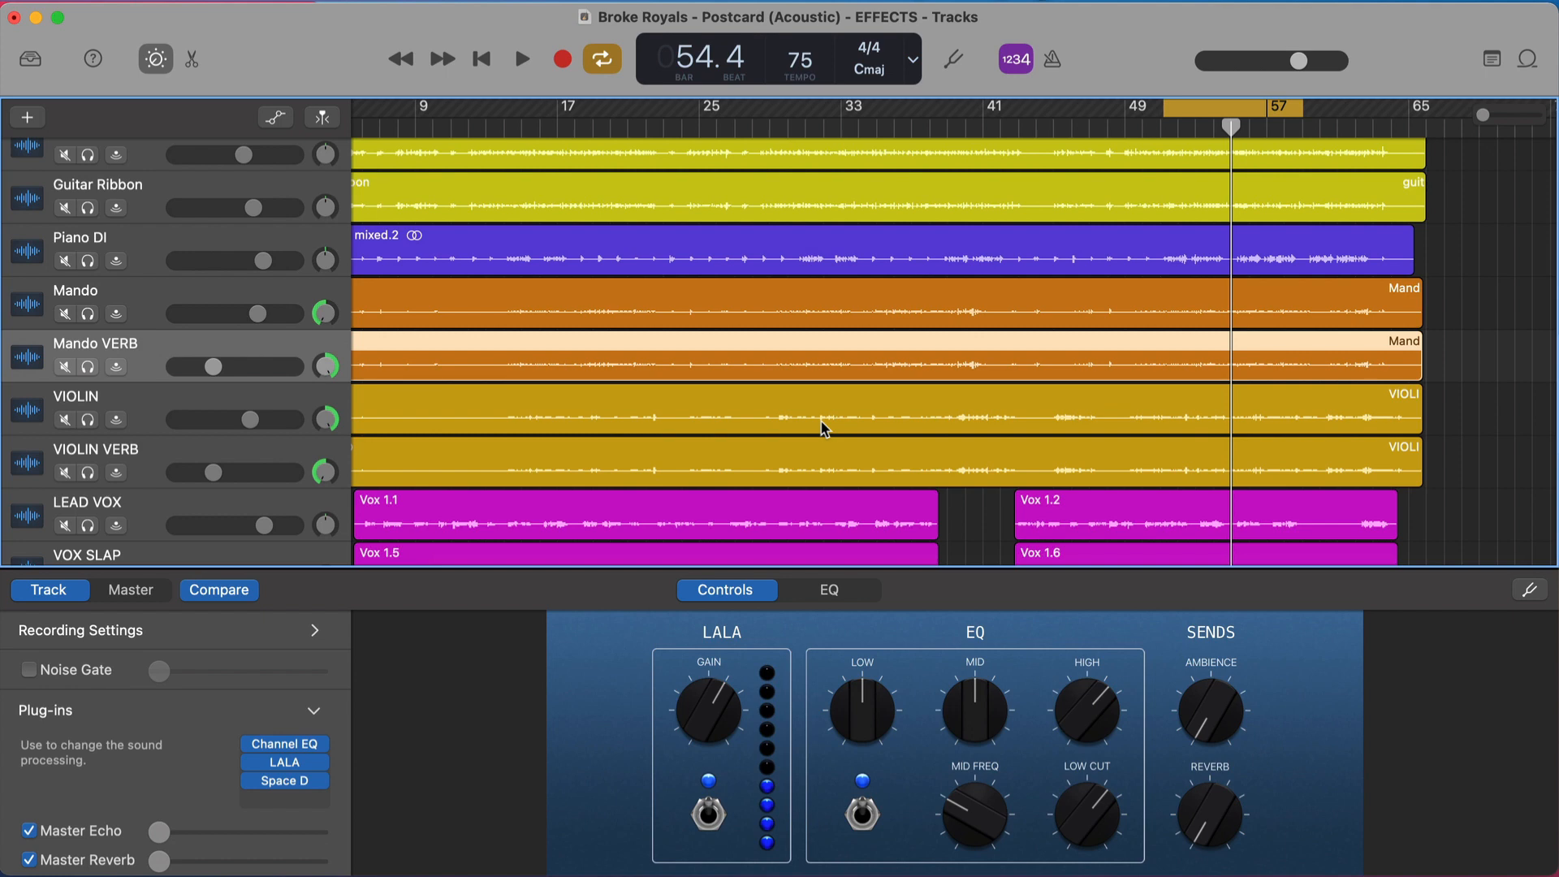
pyautogui.scroll(2, 823, 419)
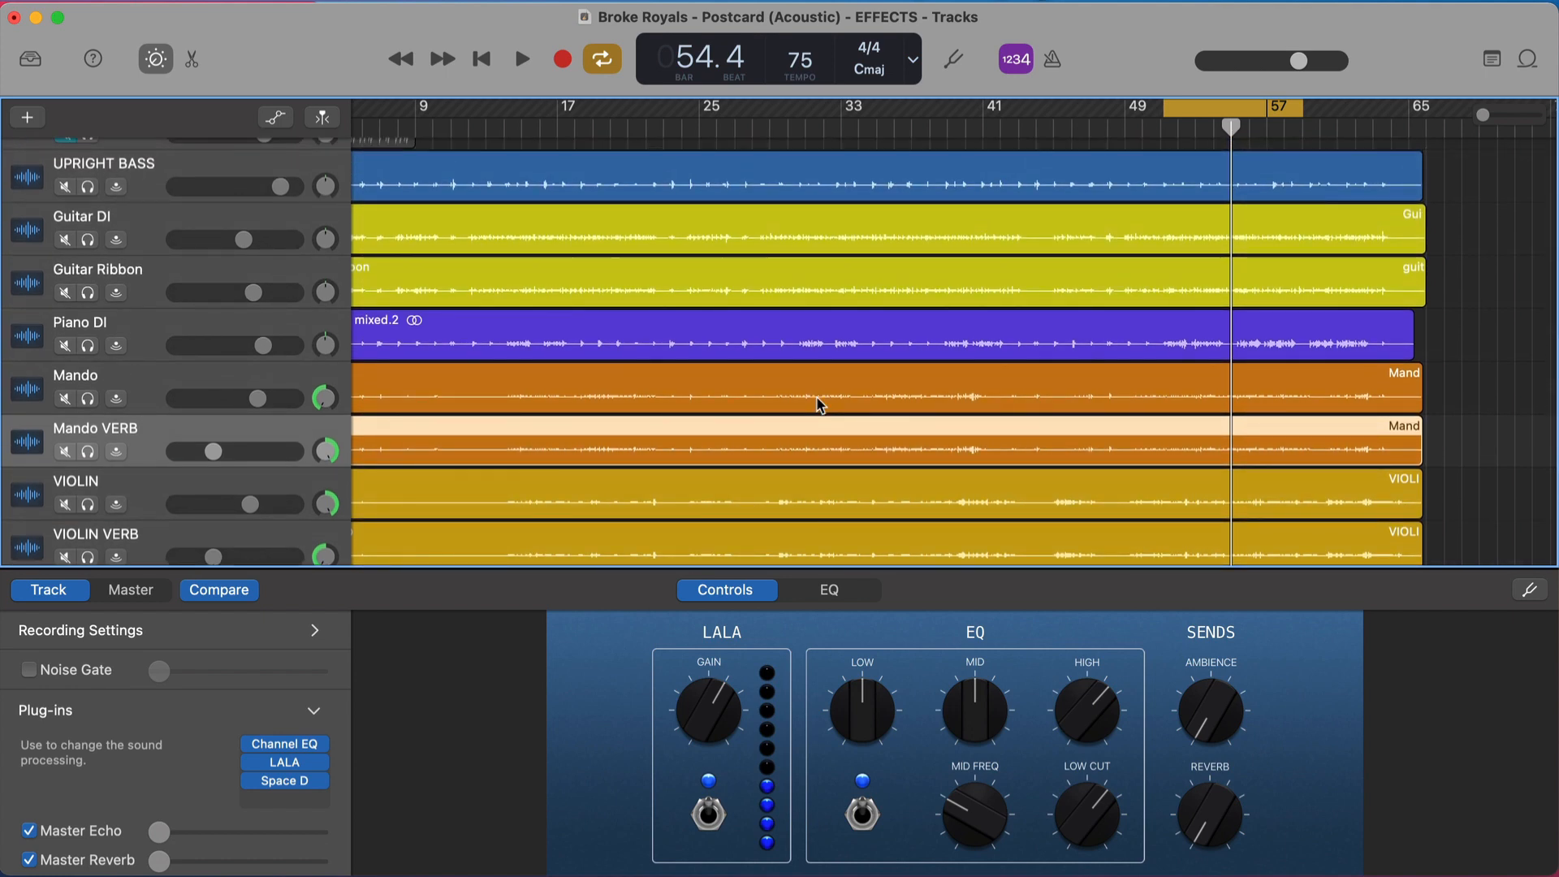
pyautogui.click(148, 240)
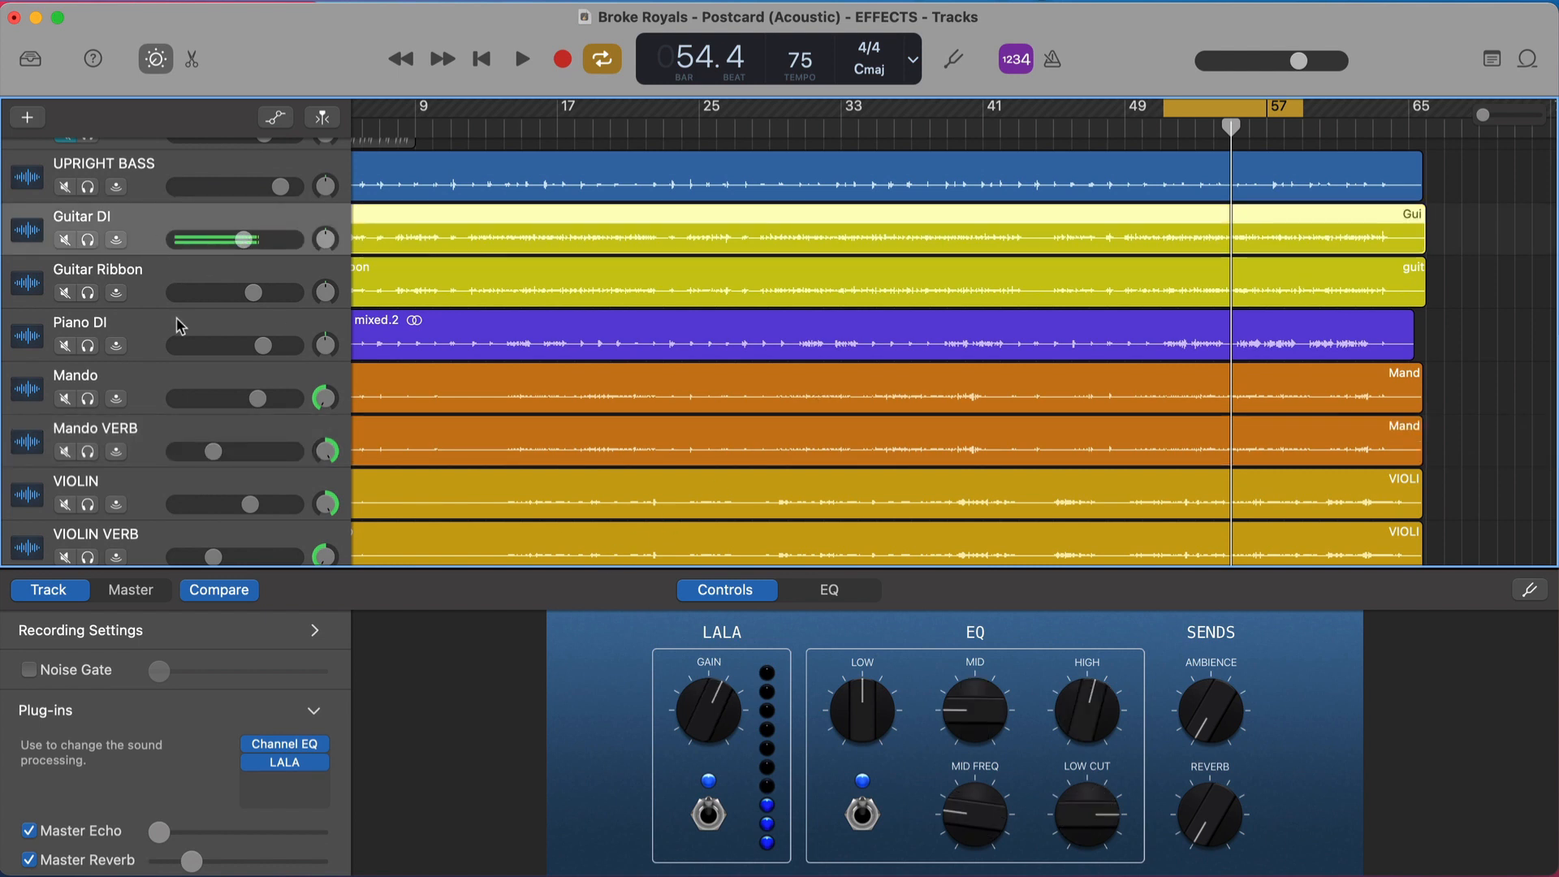
pyautogui.scroll(-1, 91, 815)
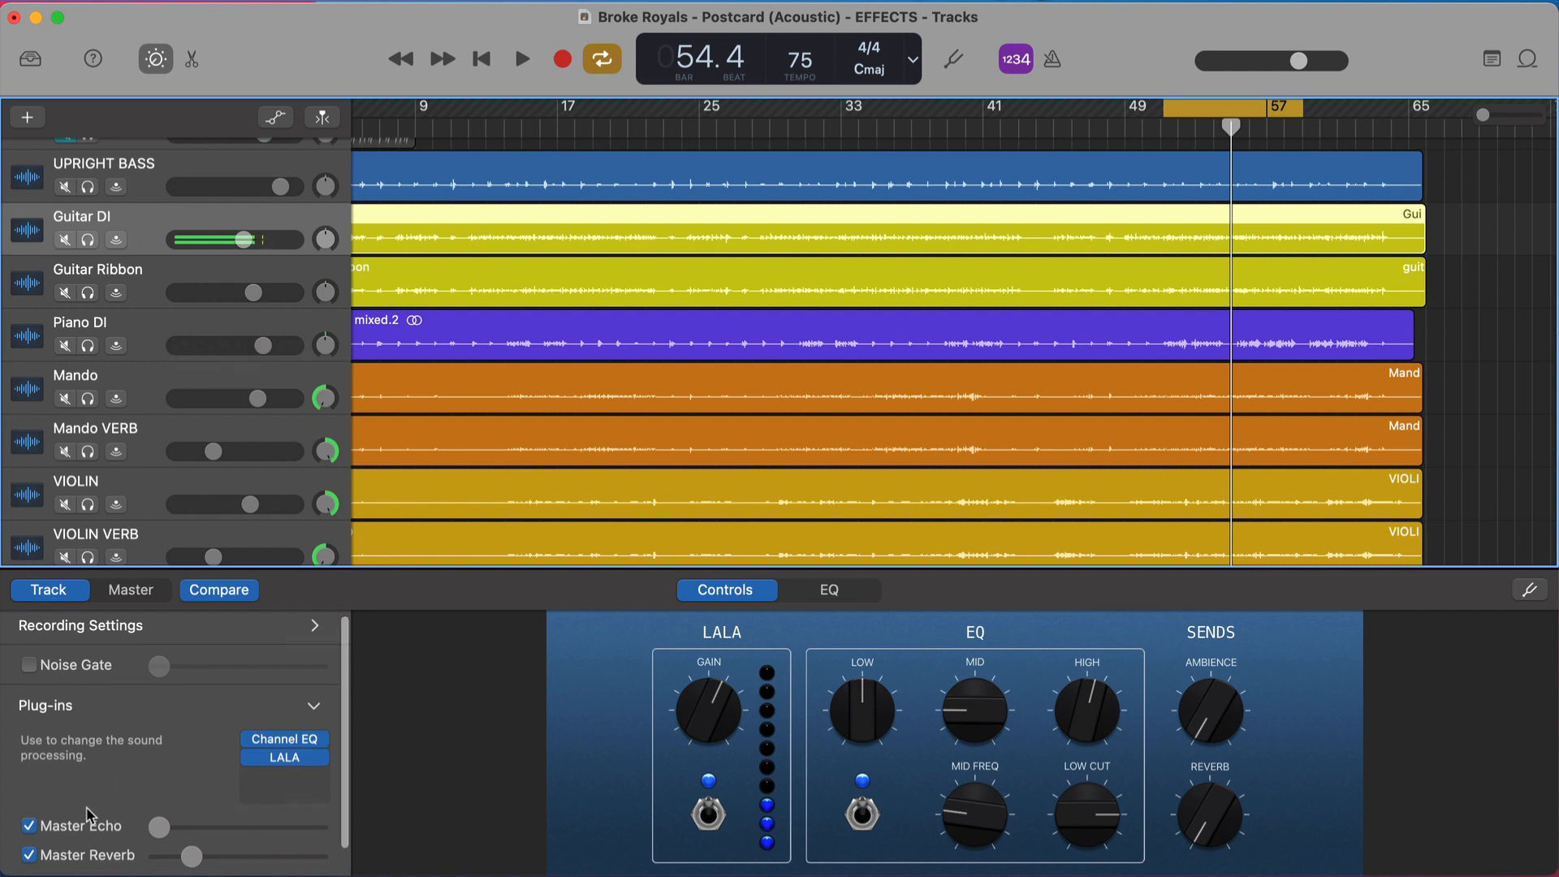
pyautogui.scroll(-2, 91, 814)
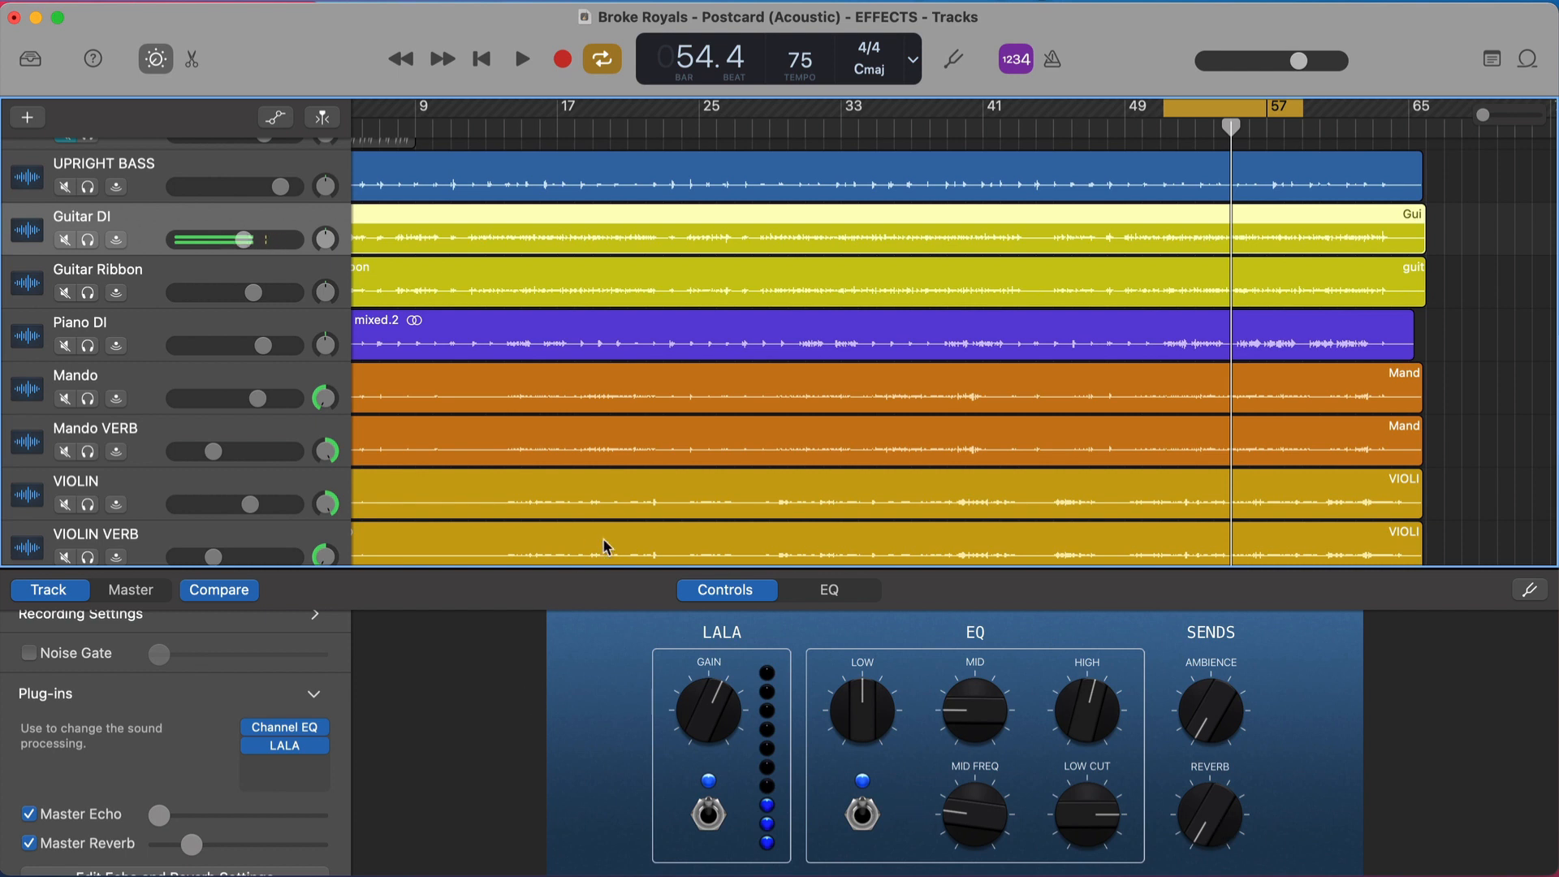
pyautogui.scroll(1, 672, 400)
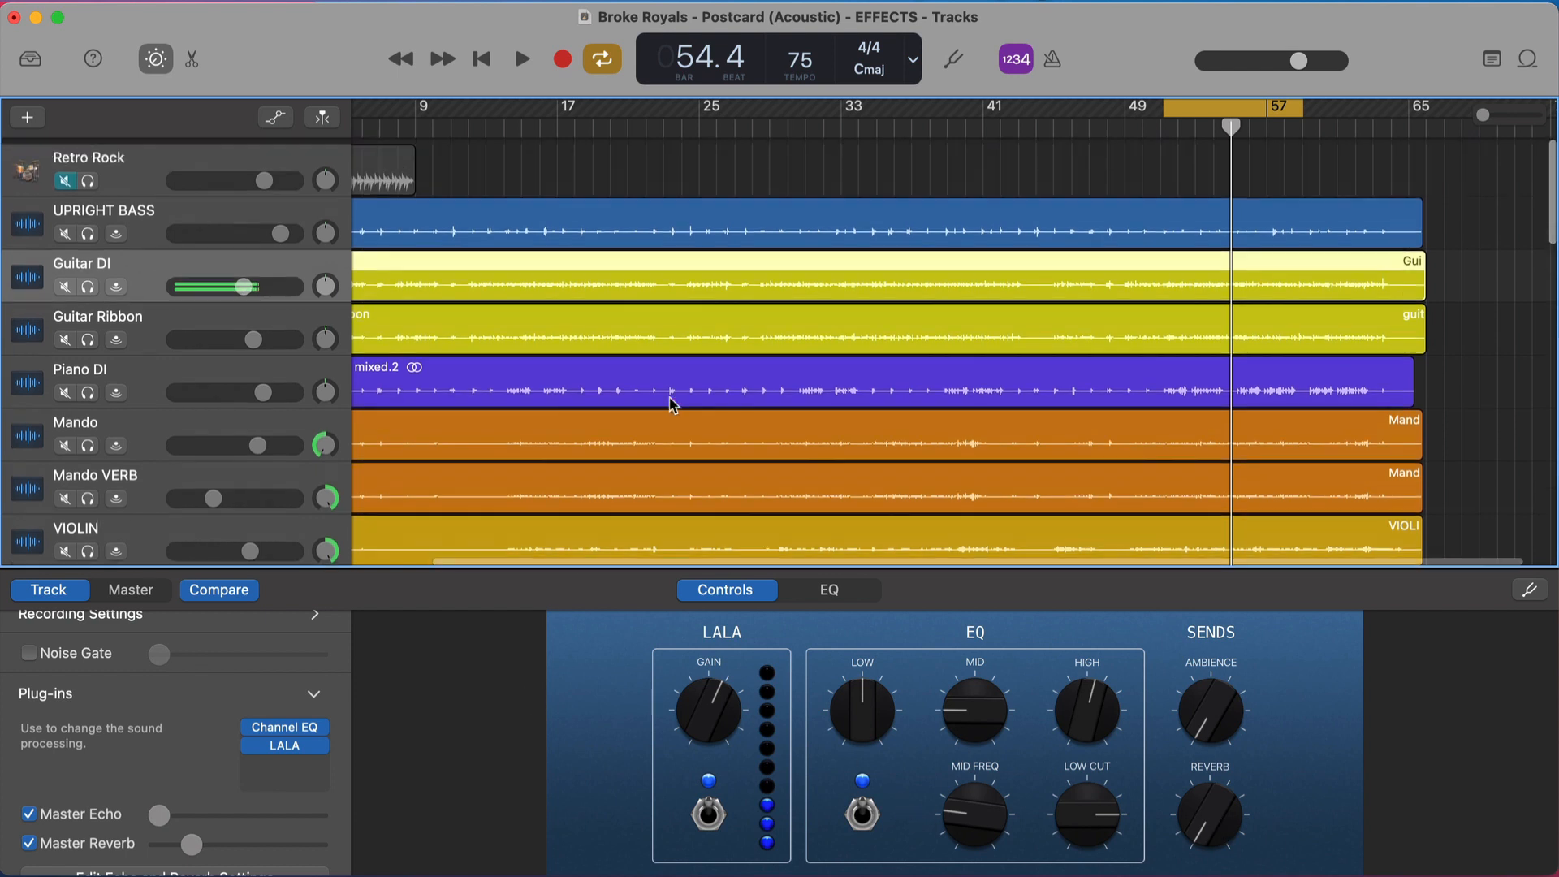
# Compare the effect controls and master sends of the Retro Rock and UPRIGHT BASS tracks.
pyautogui.click(146, 174)
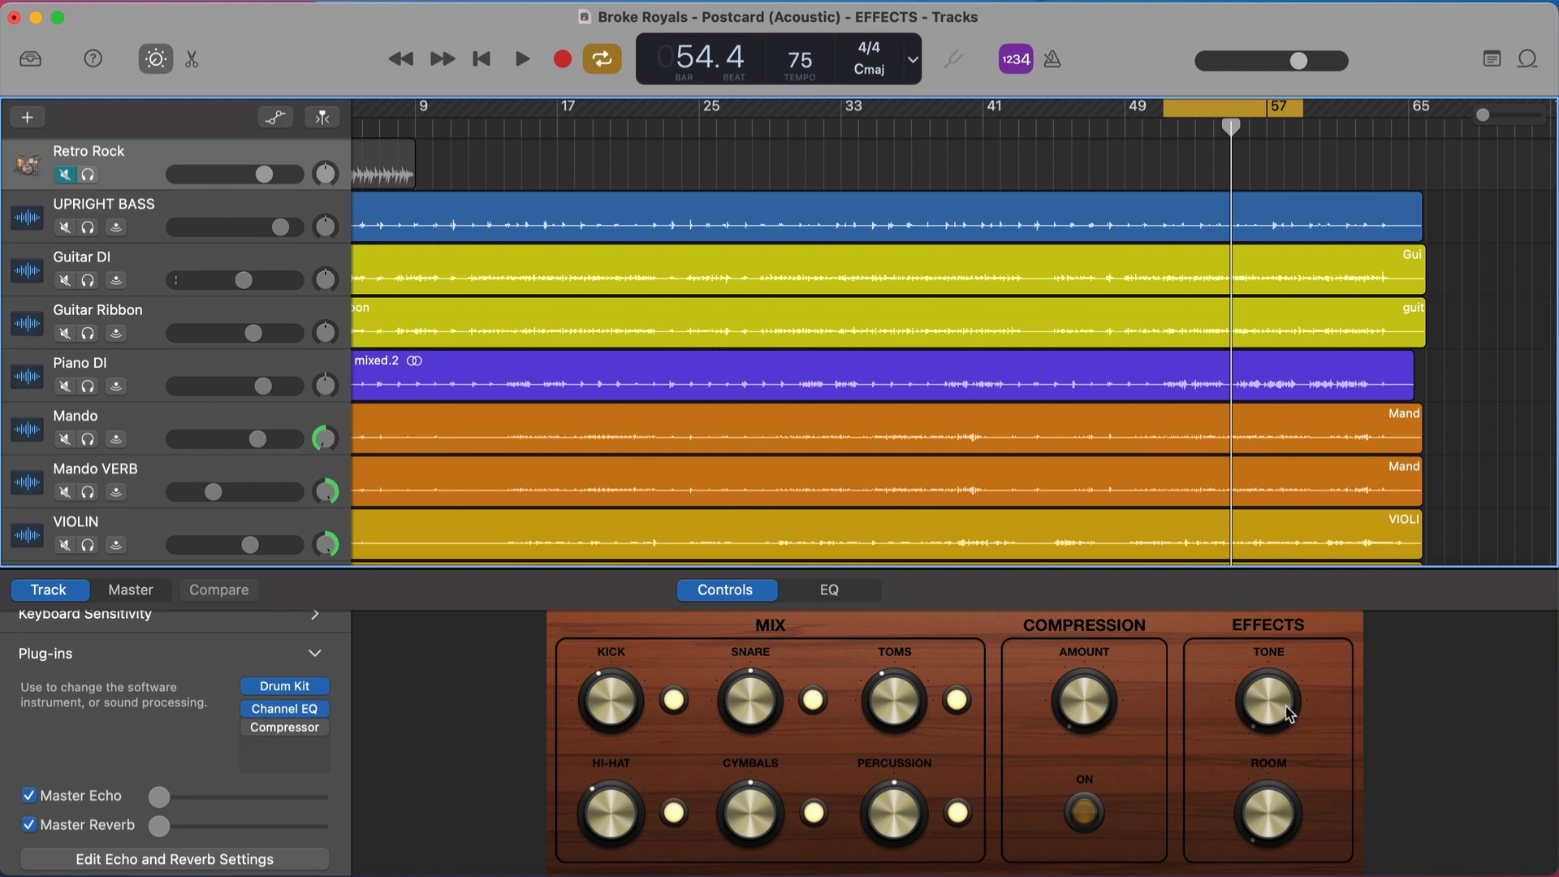
pyautogui.click(169, 203)
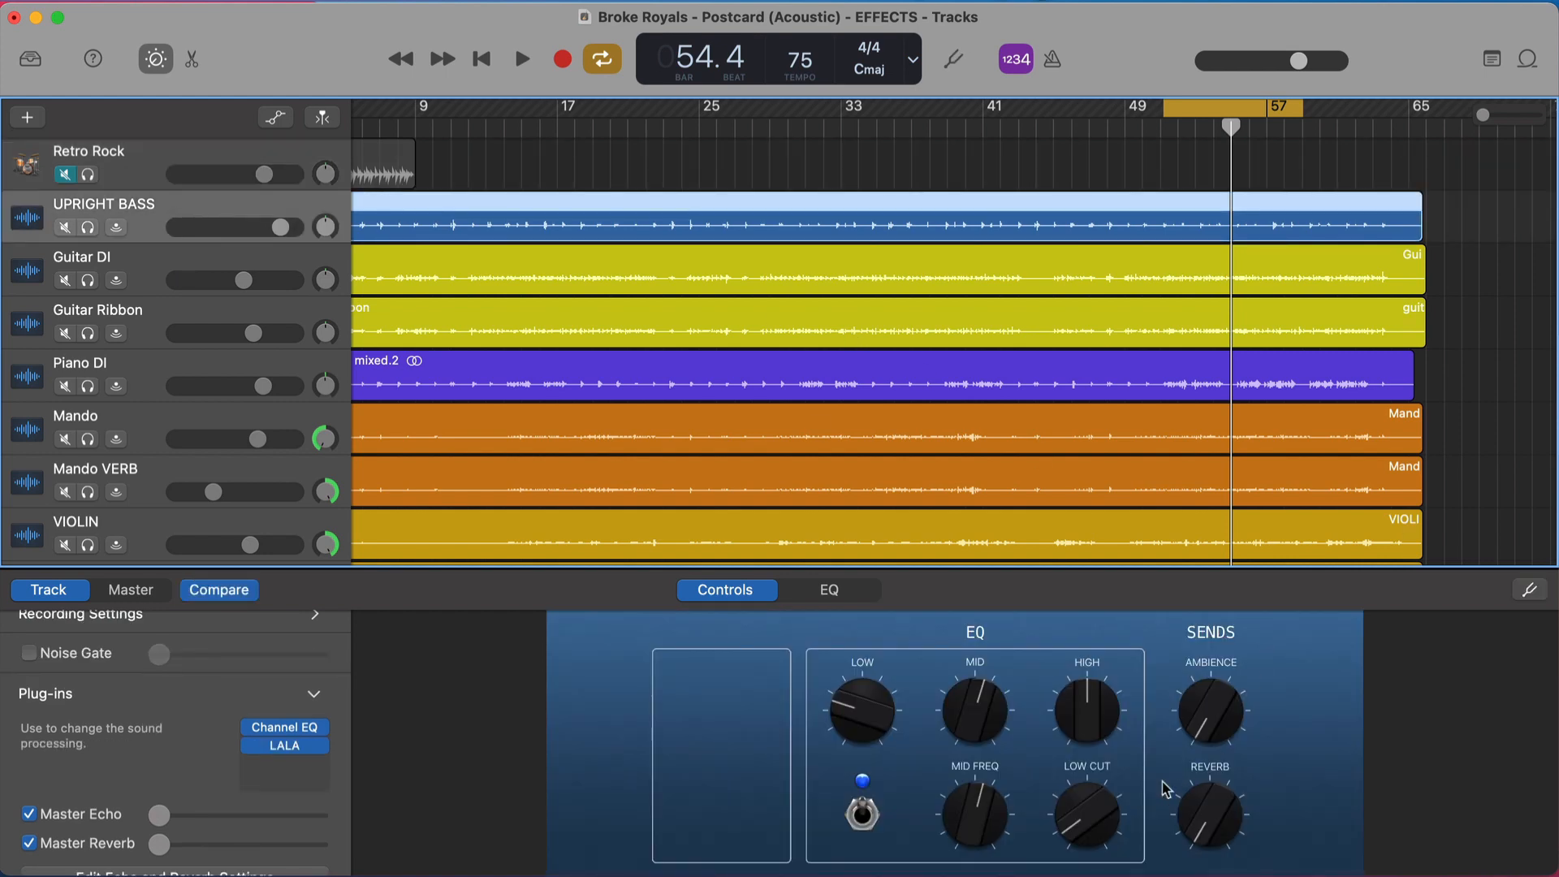
pyautogui.click(185, 163)
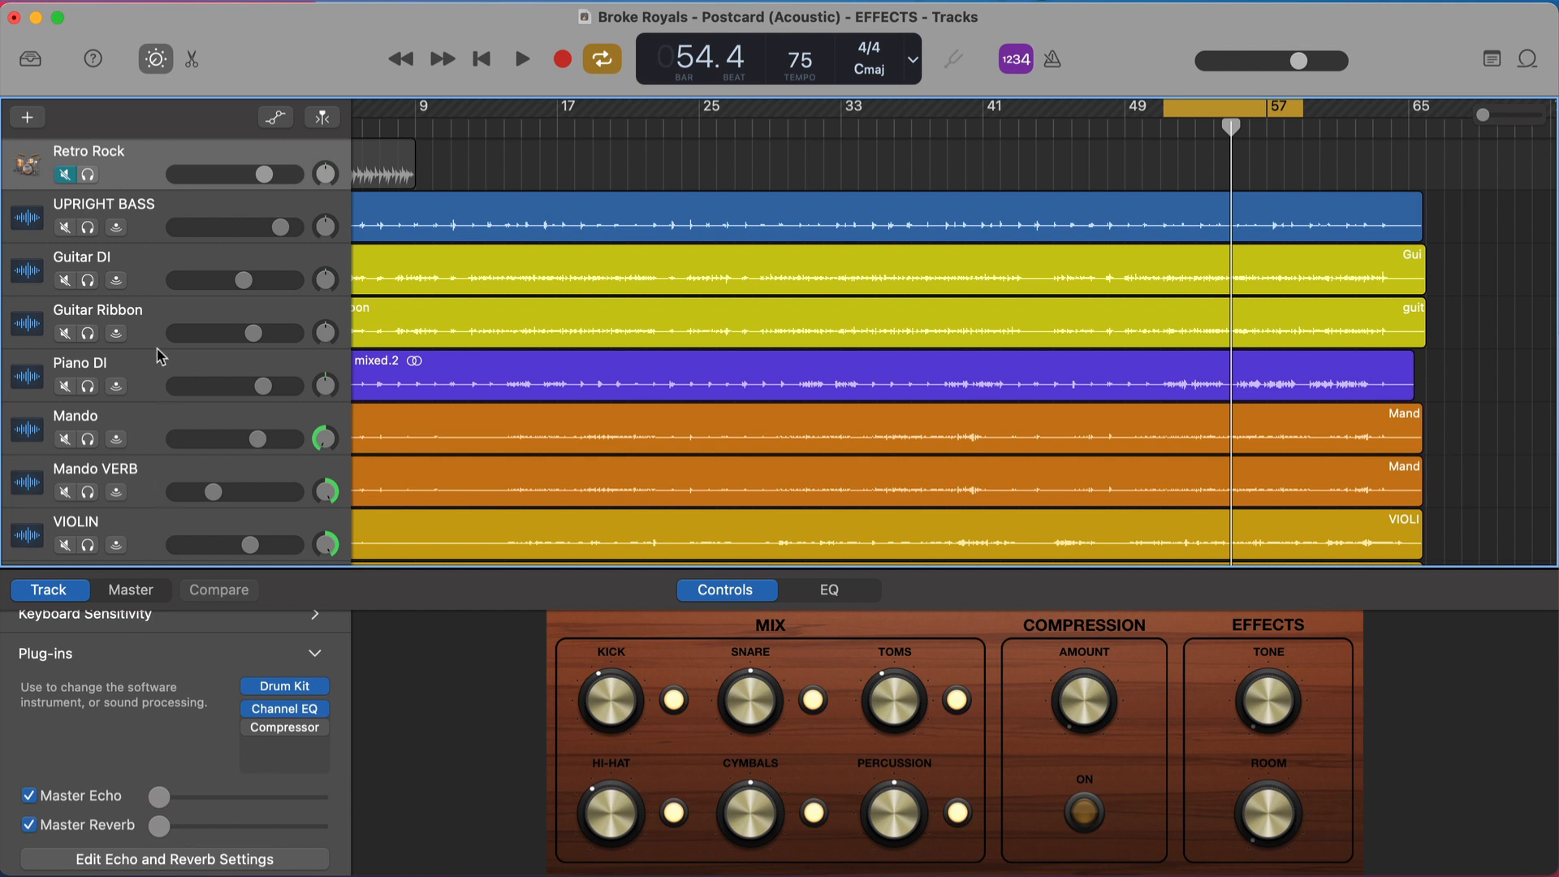
# Open the echo and reverb settings from Guitar DI and review the Master Reverb presets, keeping Ambience.
pyautogui.click(144, 268)
pyautogui.scroll(-2, 179, 772)
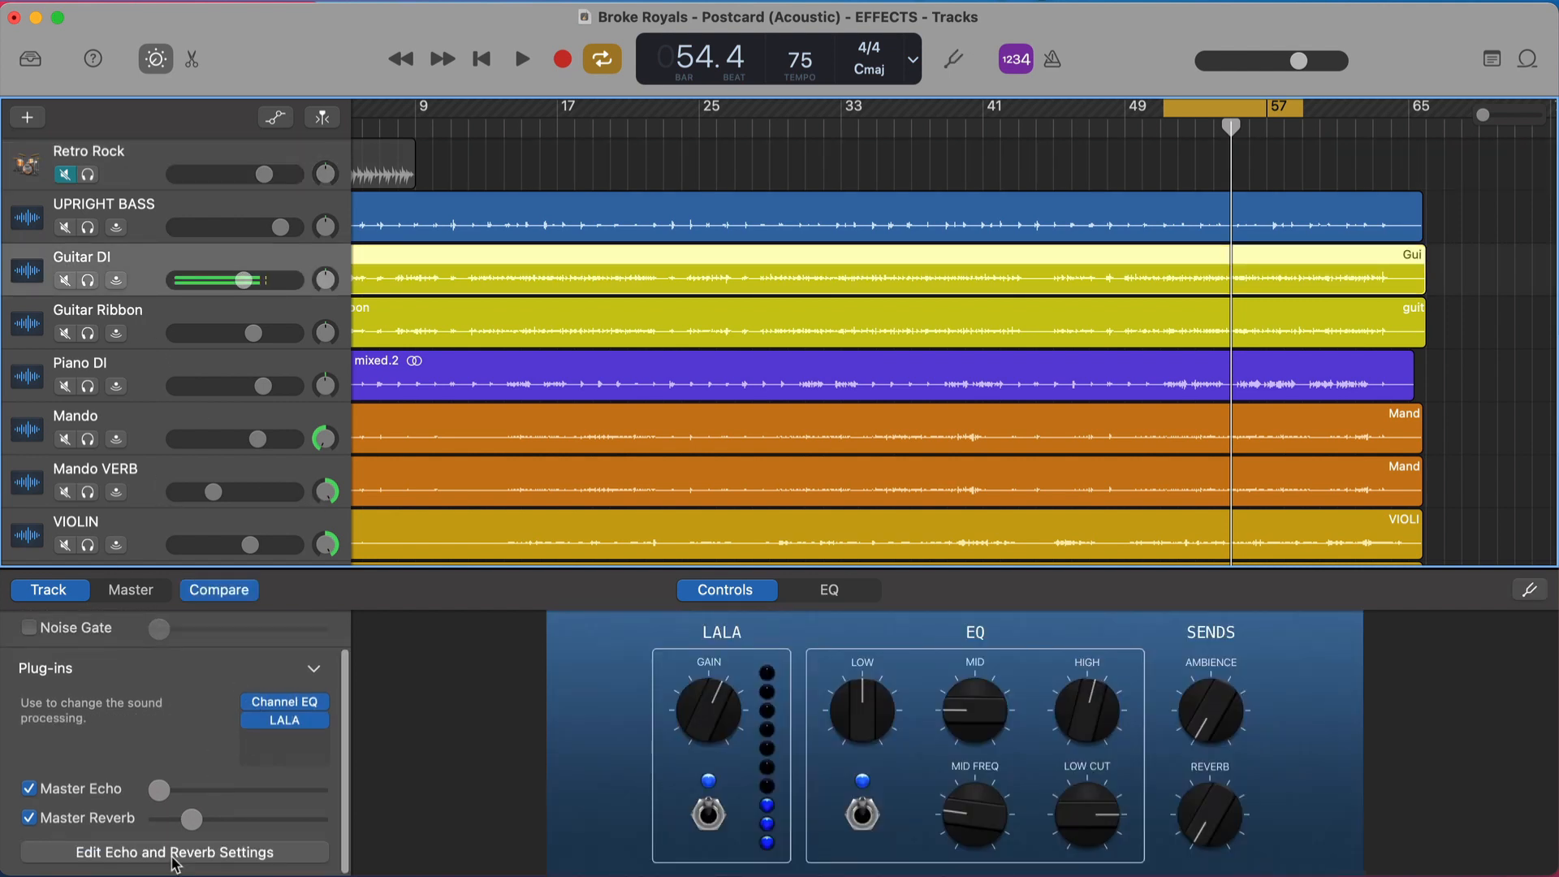
pyautogui.click(171, 864)
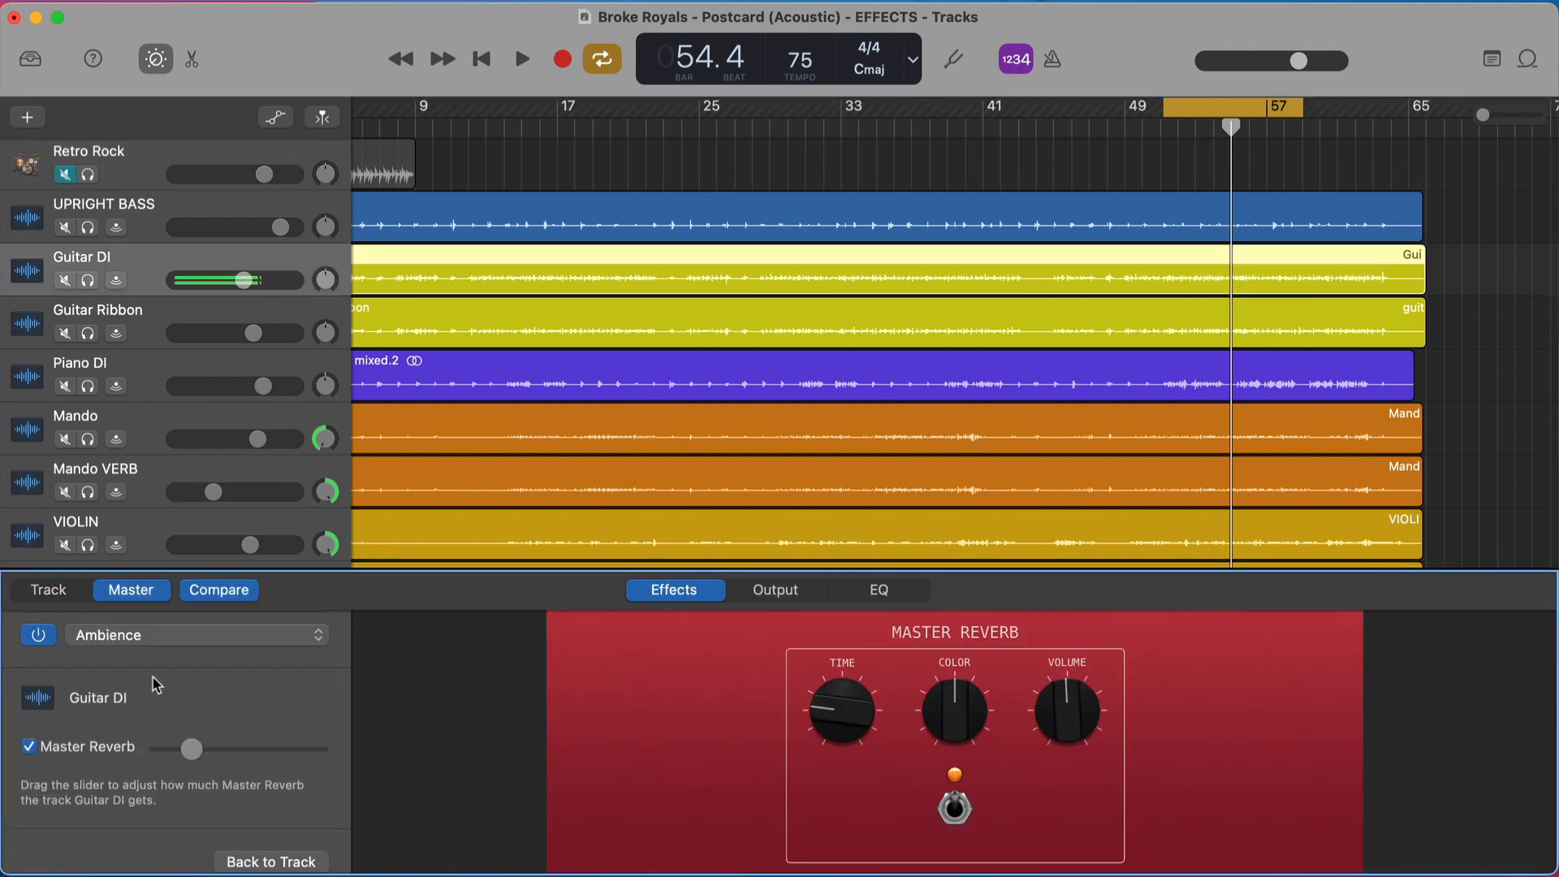
pyautogui.click(154, 645)
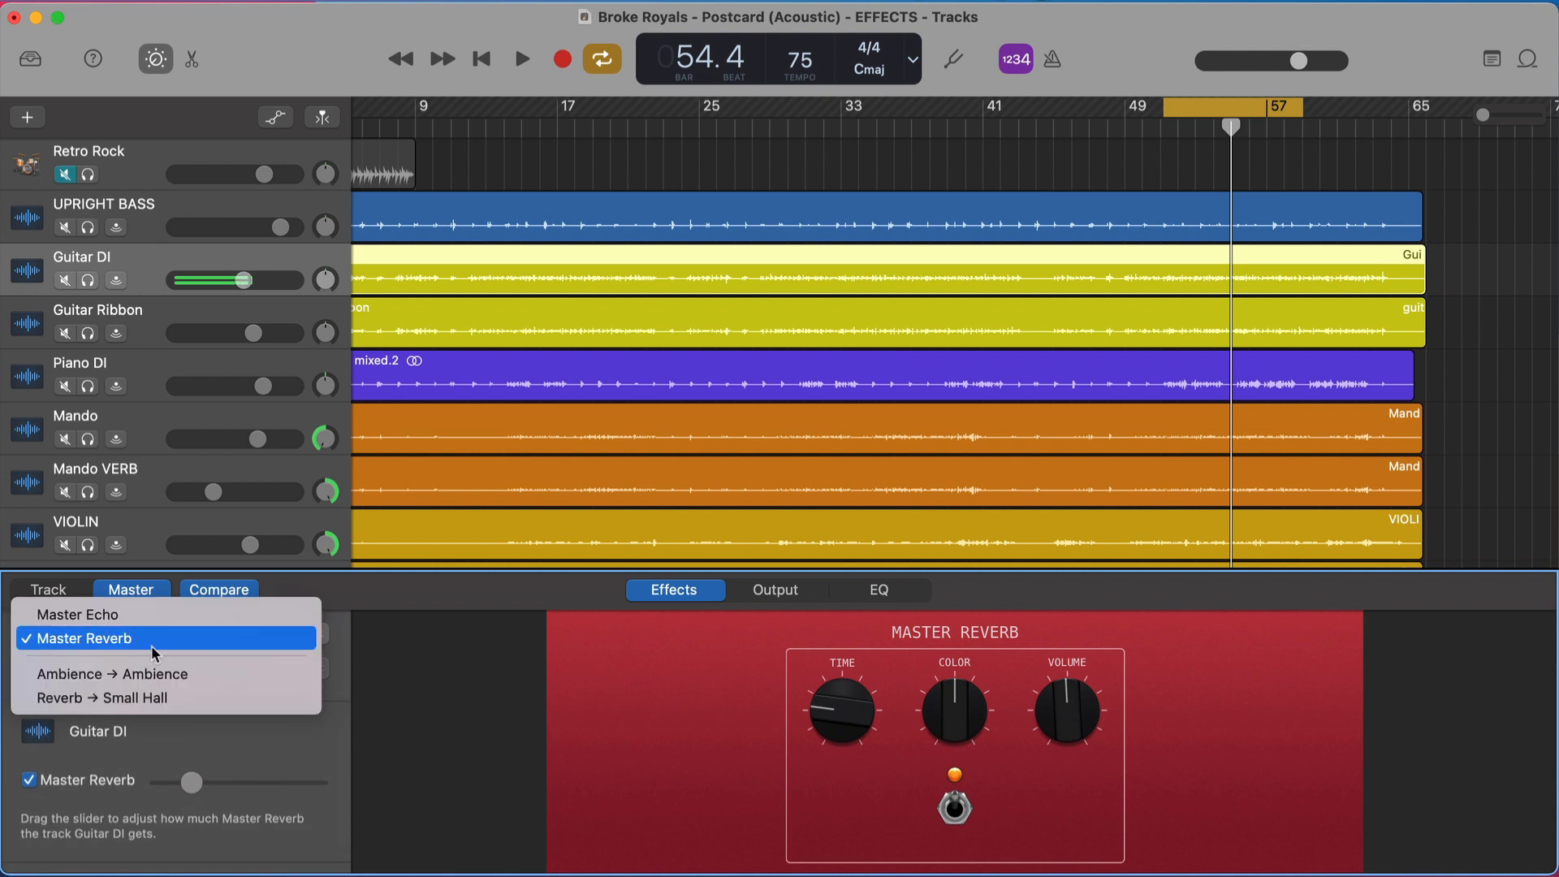
pyautogui.click(241, 748)
pyautogui.click(194, 674)
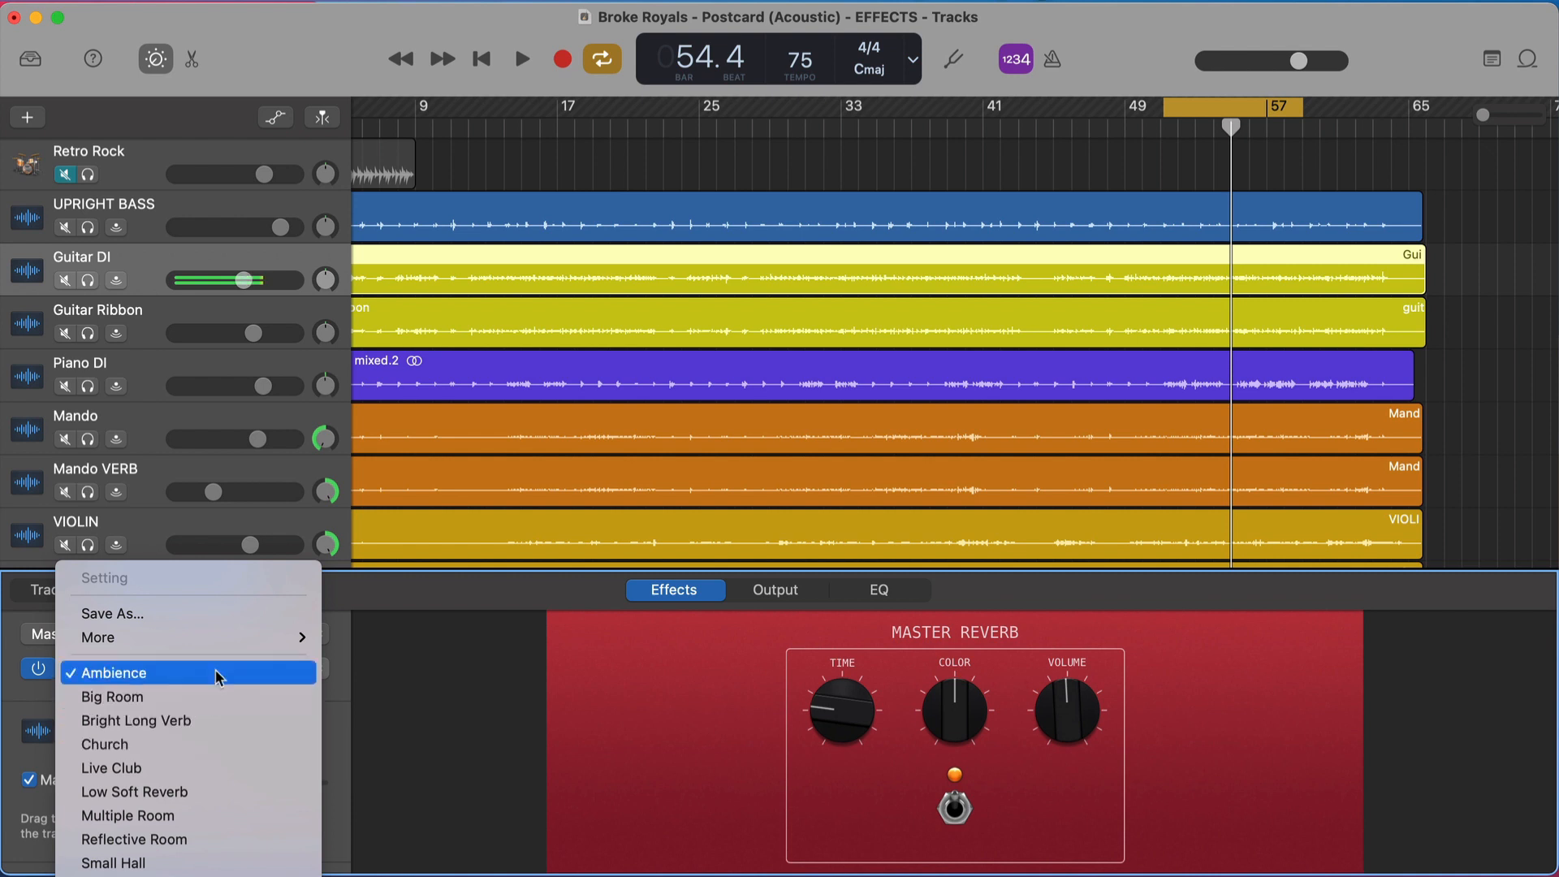
pyautogui.click(286, 675)
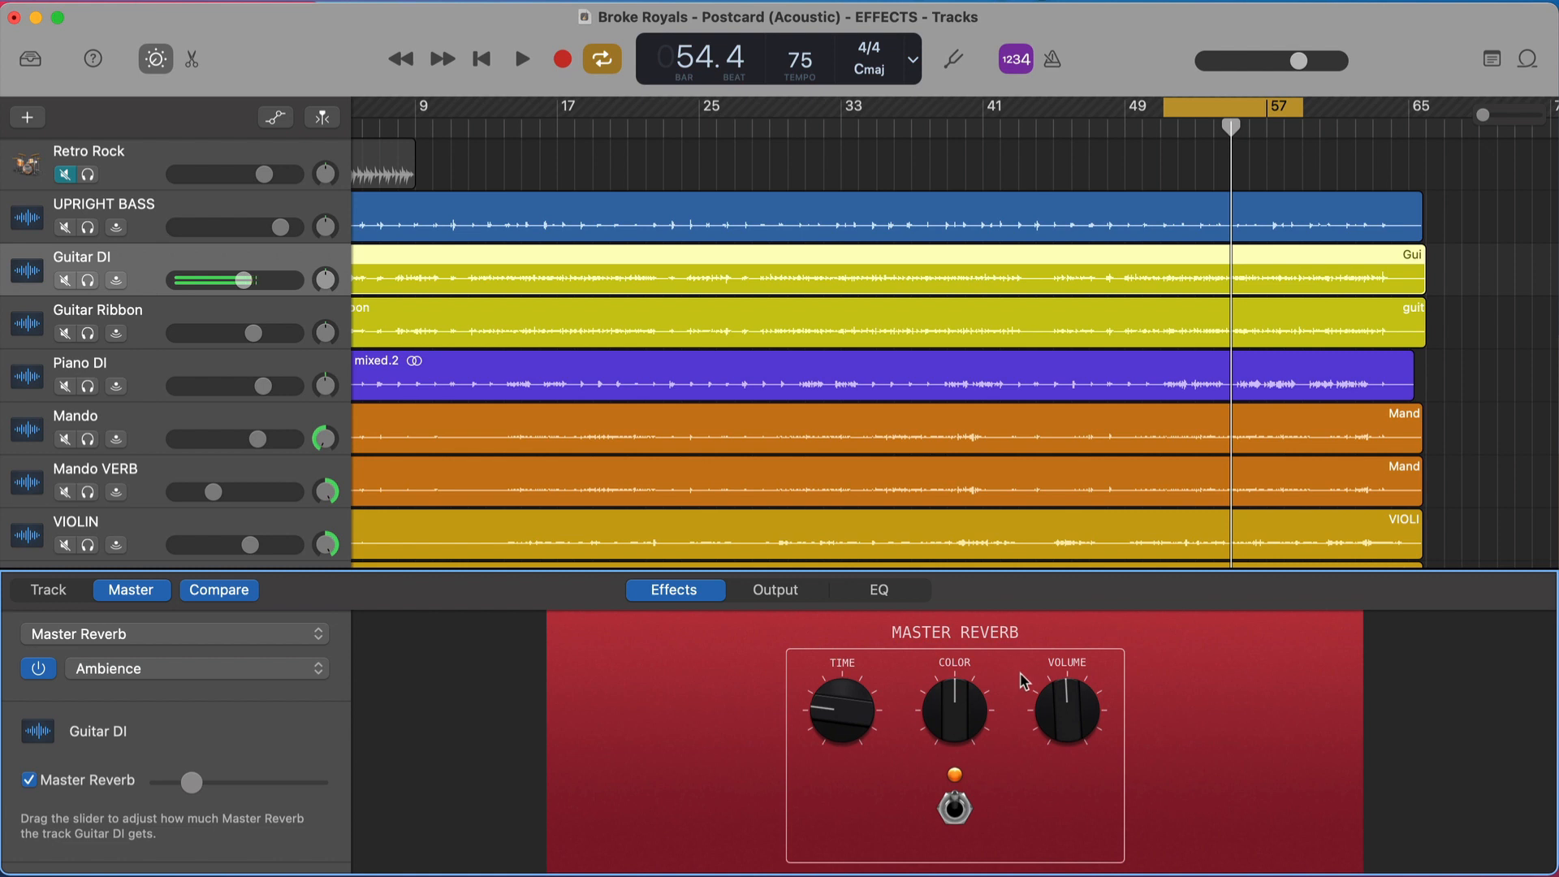
# Solo and play Piano DI, raise its Master Reverb amount slightly, and take it back out of solo.
pyautogui.click(143, 359)
pyautogui.press('s')
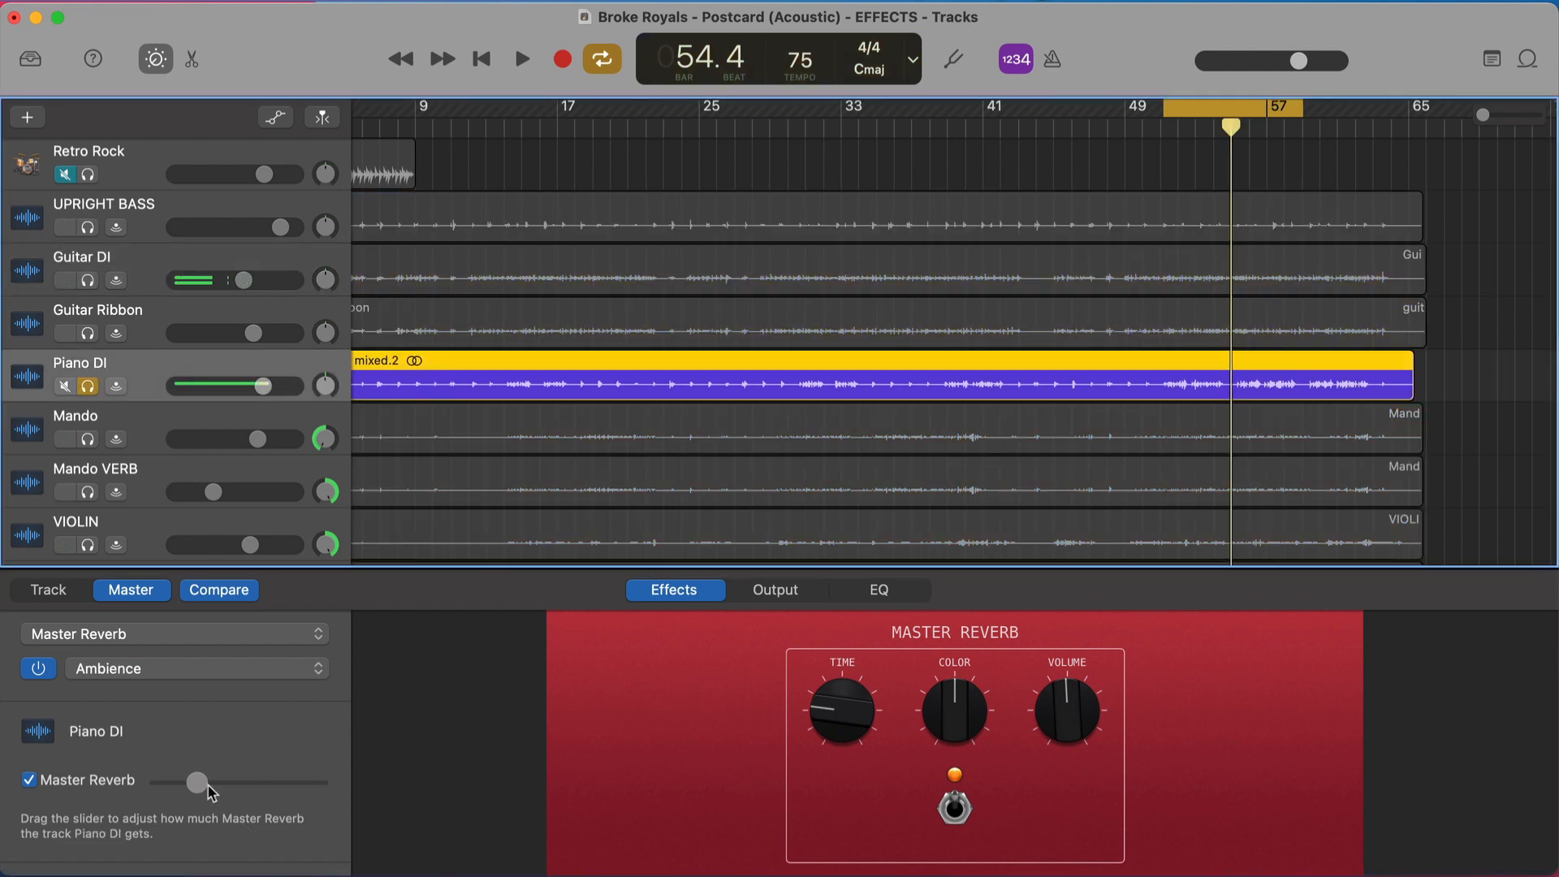
pyautogui.press('space')
pyautogui.moveTo(202, 789)
pyautogui.mouseDown()
pyautogui.moveTo(325, 791)
pyautogui.moveTo(204, 786)
pyautogui.mouseUp()
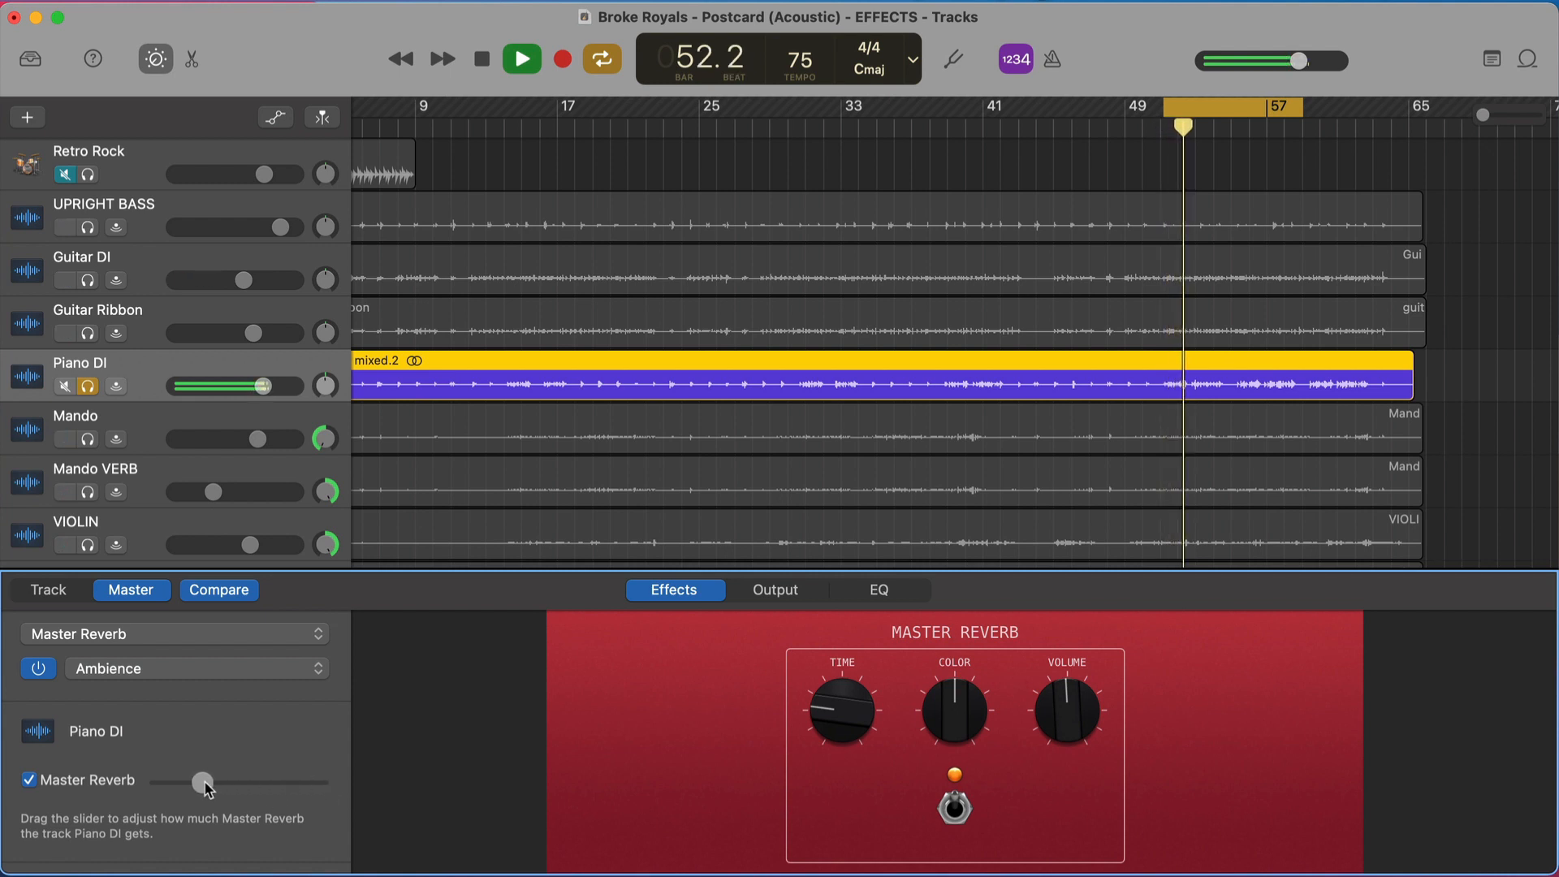
pyautogui.press('space')
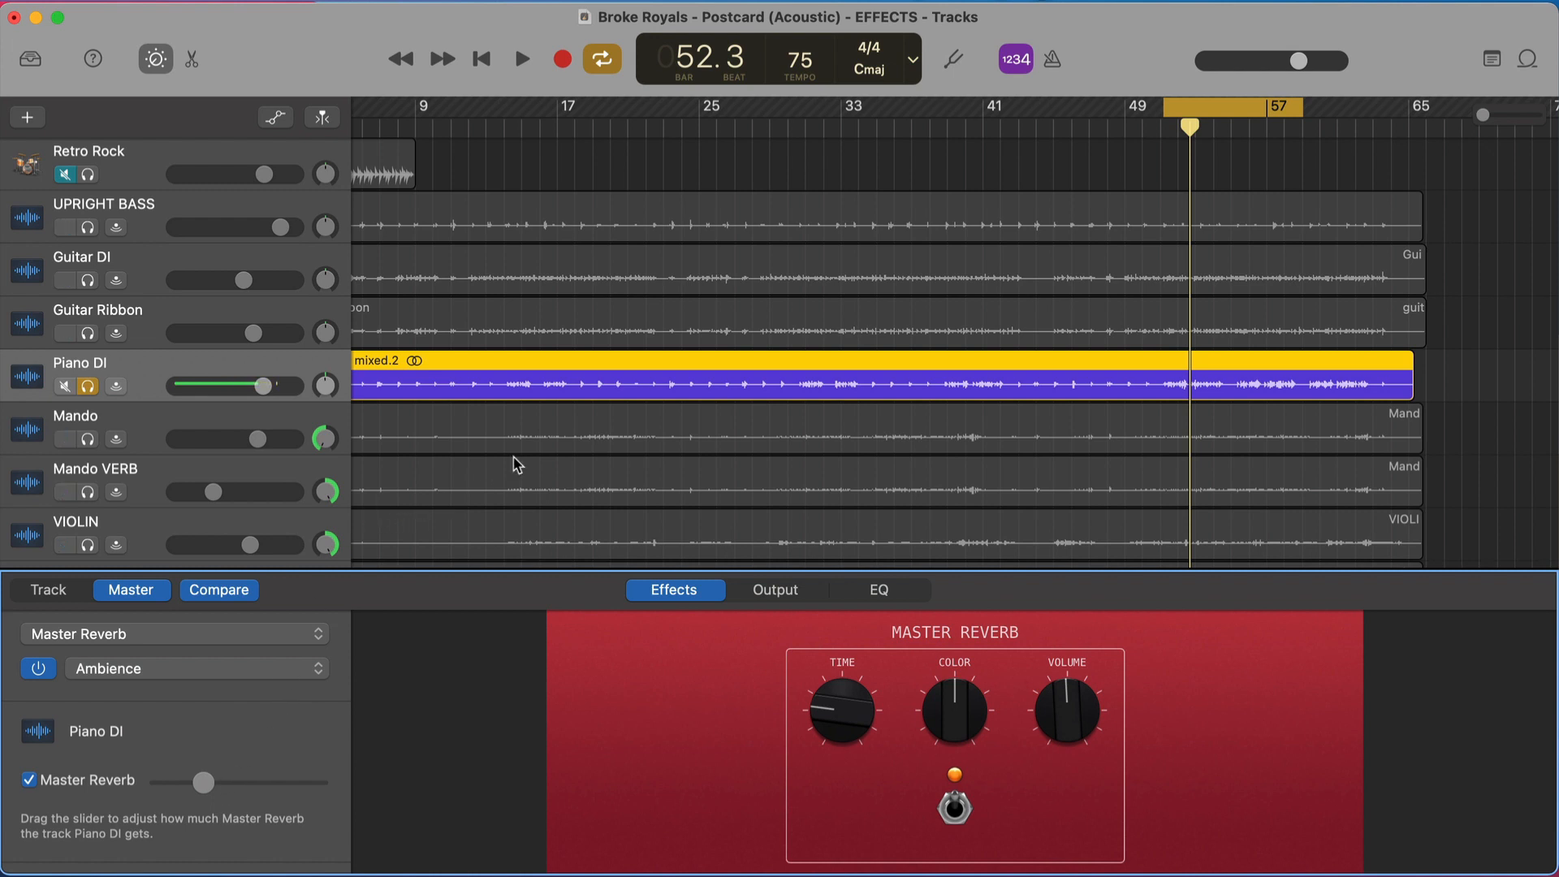
pyautogui.press('s')
# Select the UPRIGHT BASS track and check its Master Reverb amount.
pyautogui.scroll(-8, 517, 464)
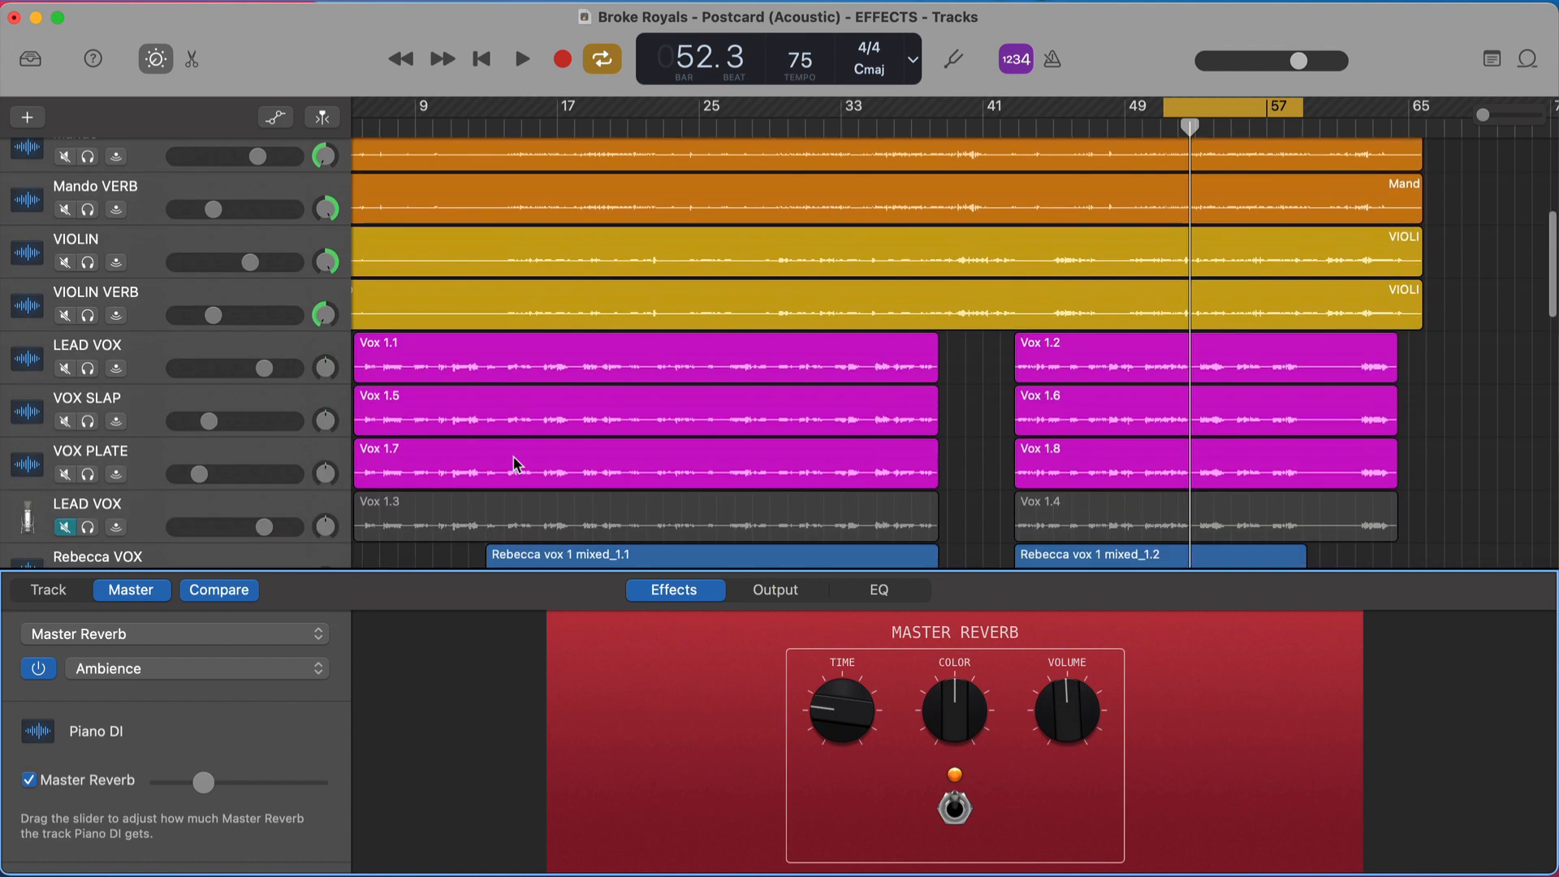
pyautogui.scroll(8, 515, 461)
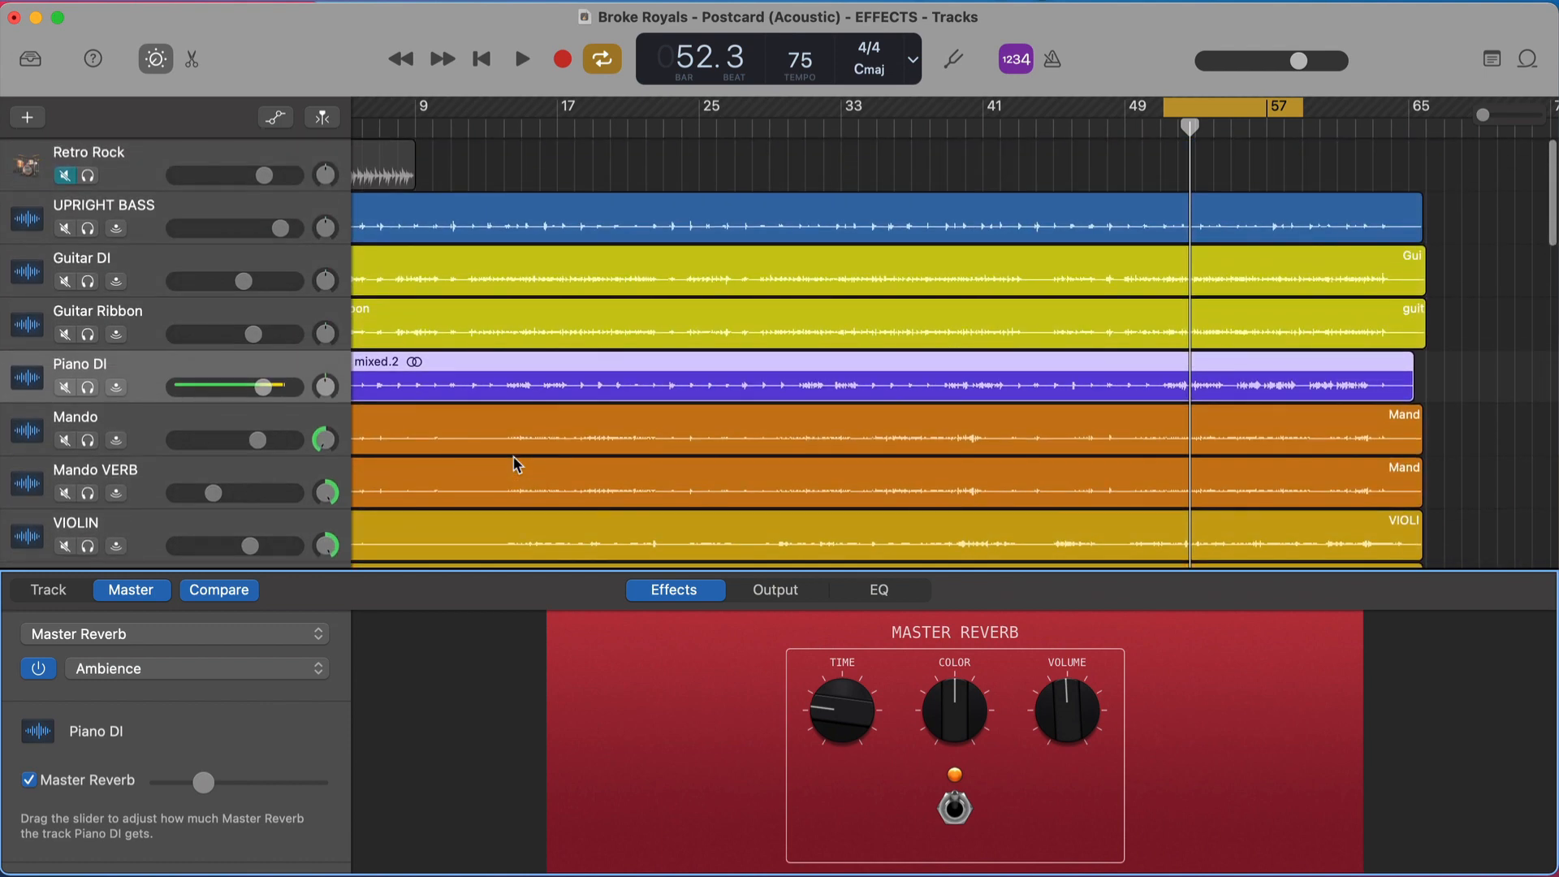
pyautogui.click(199, 213)
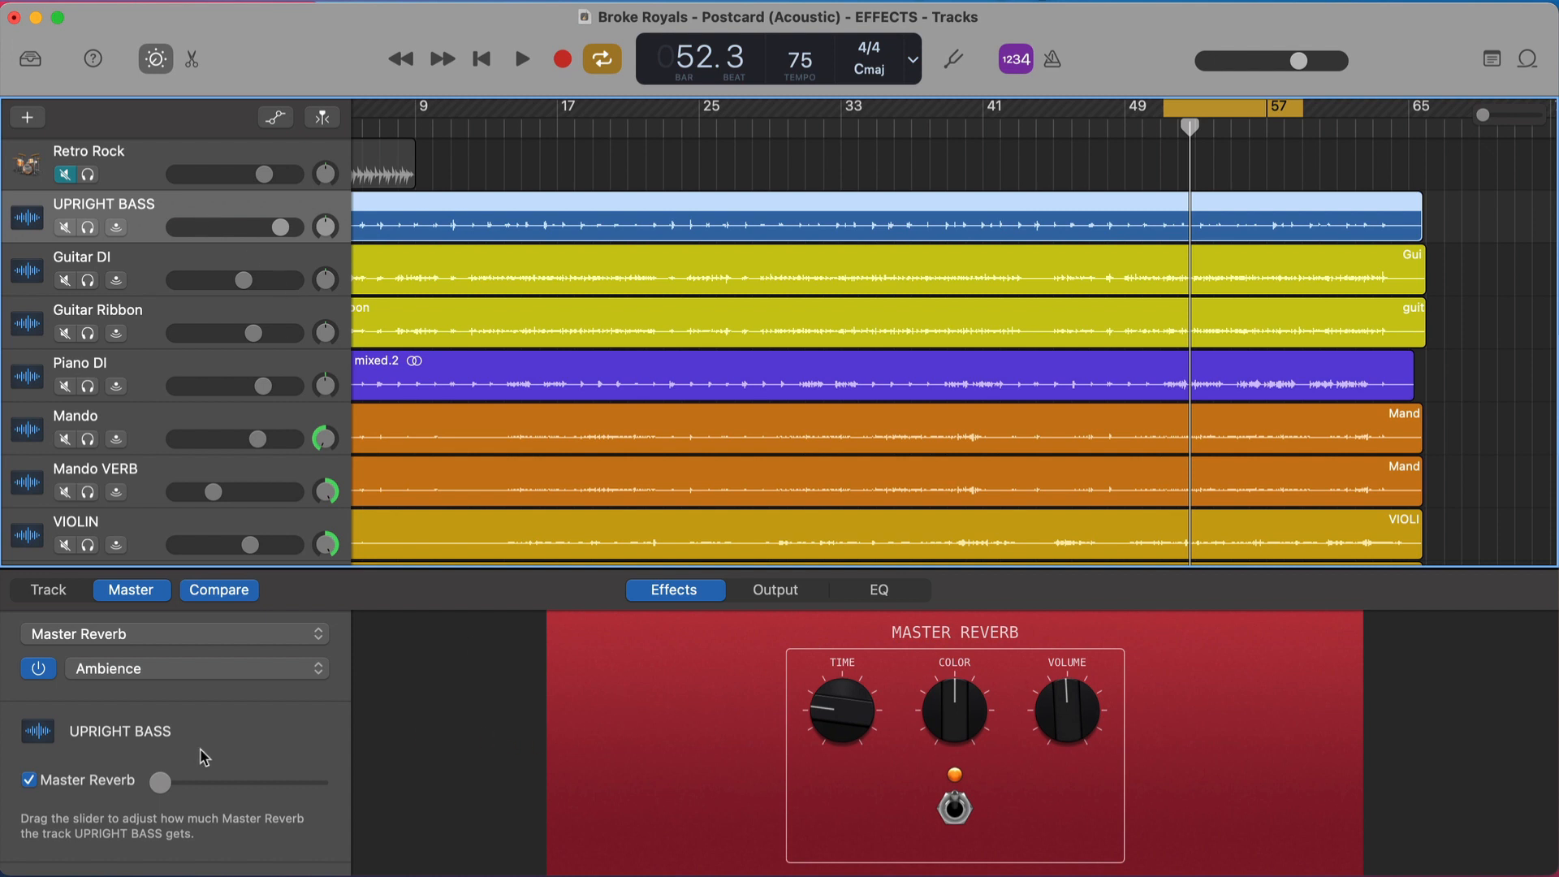
# Look through the full track list, from the instruments down to the FAR VOX and OOH backing vocals.
pyautogui.scroll(-2, 574, 313)
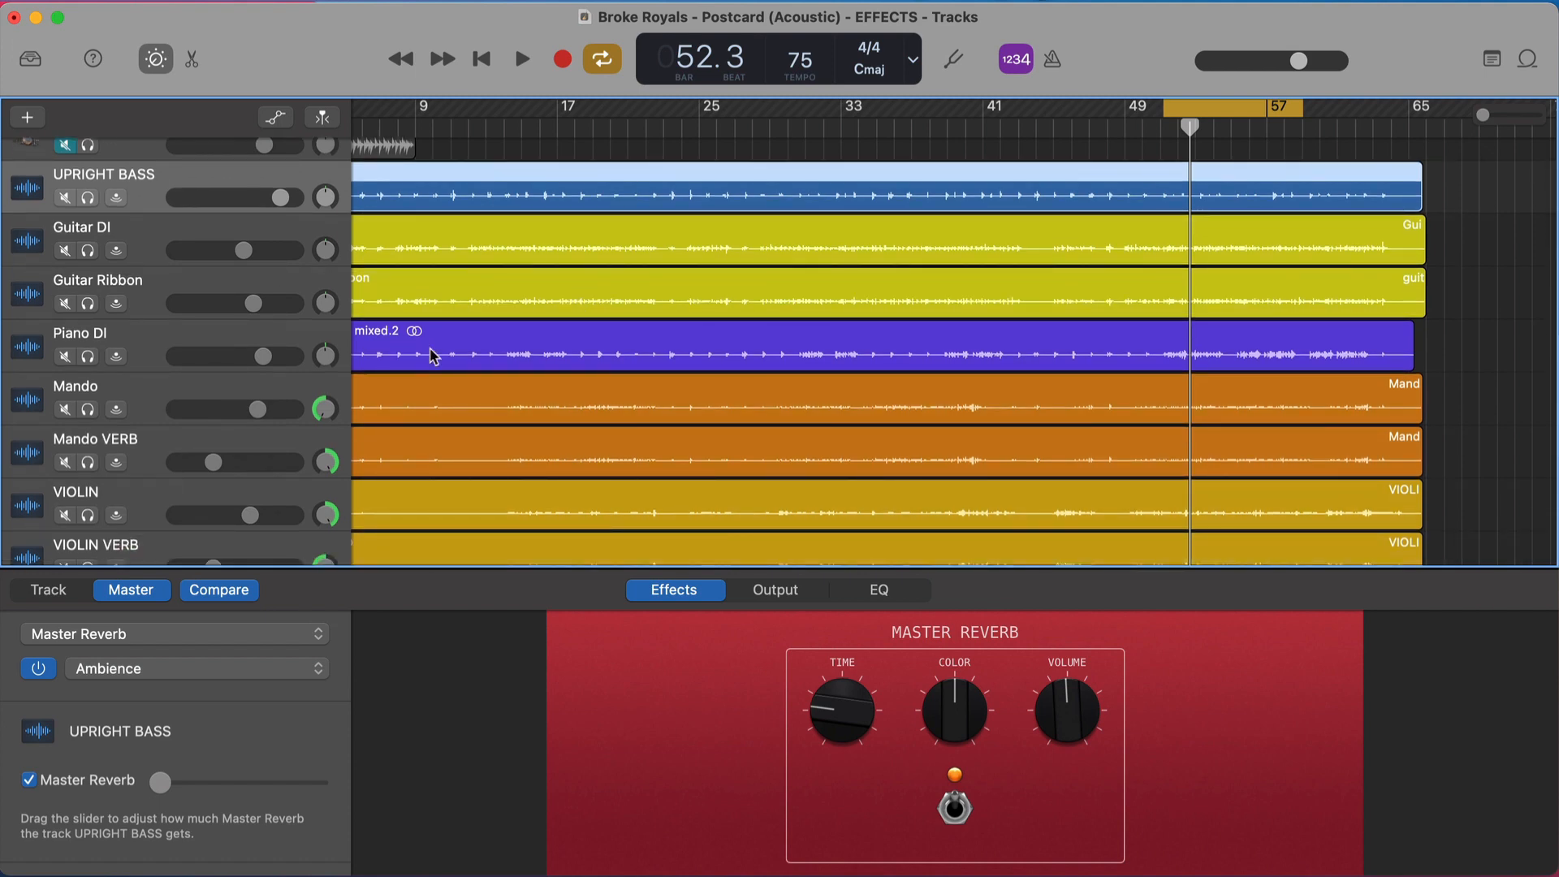
pyautogui.scroll(-15, 433, 357)
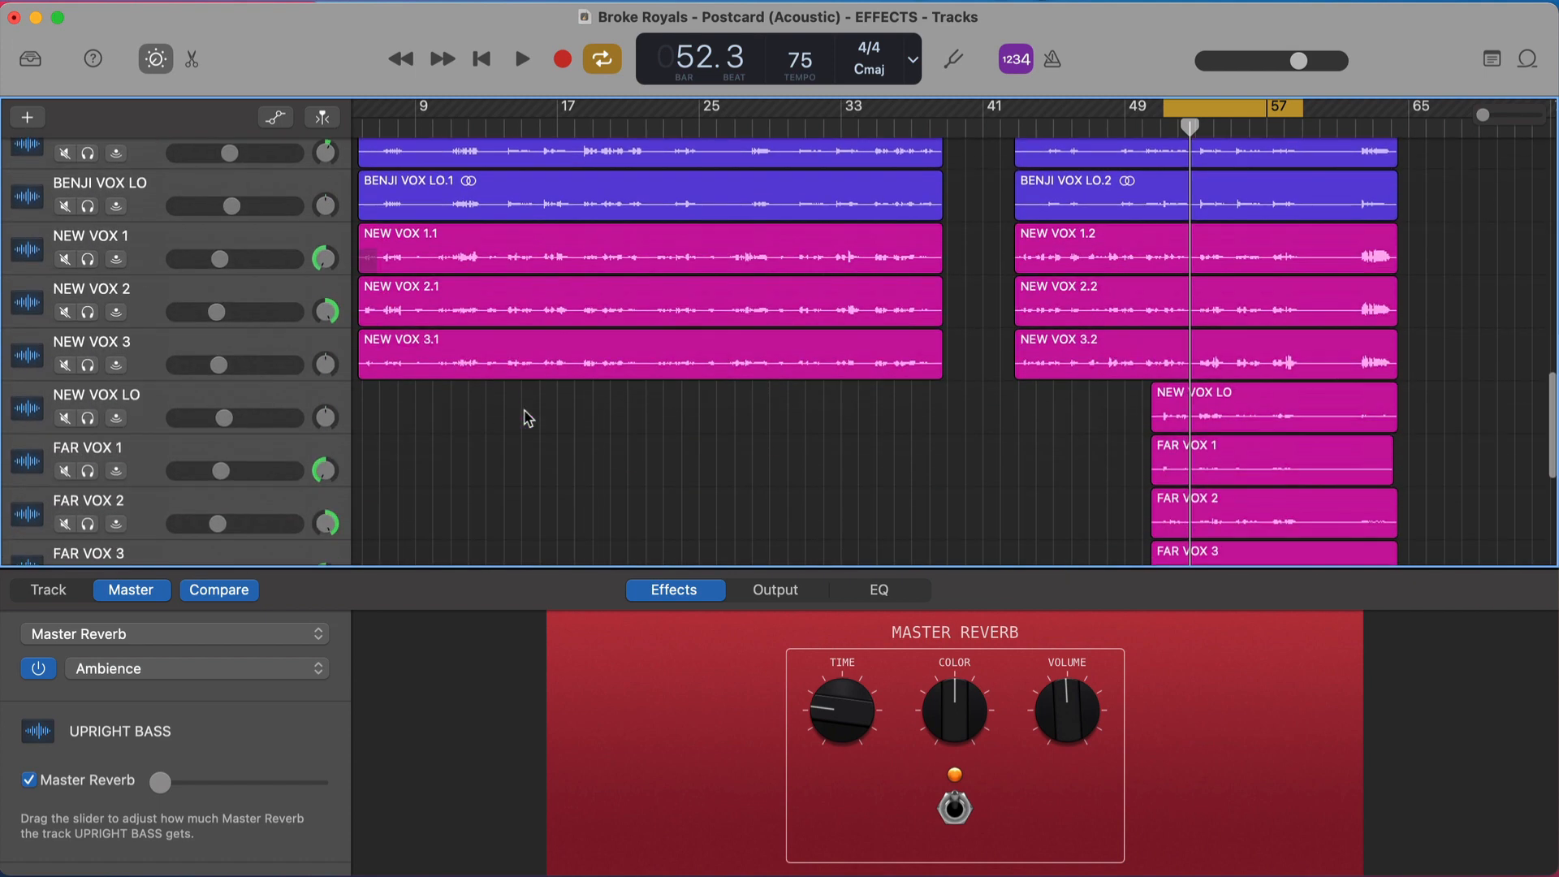
pyautogui.scroll(-10, 527, 418)
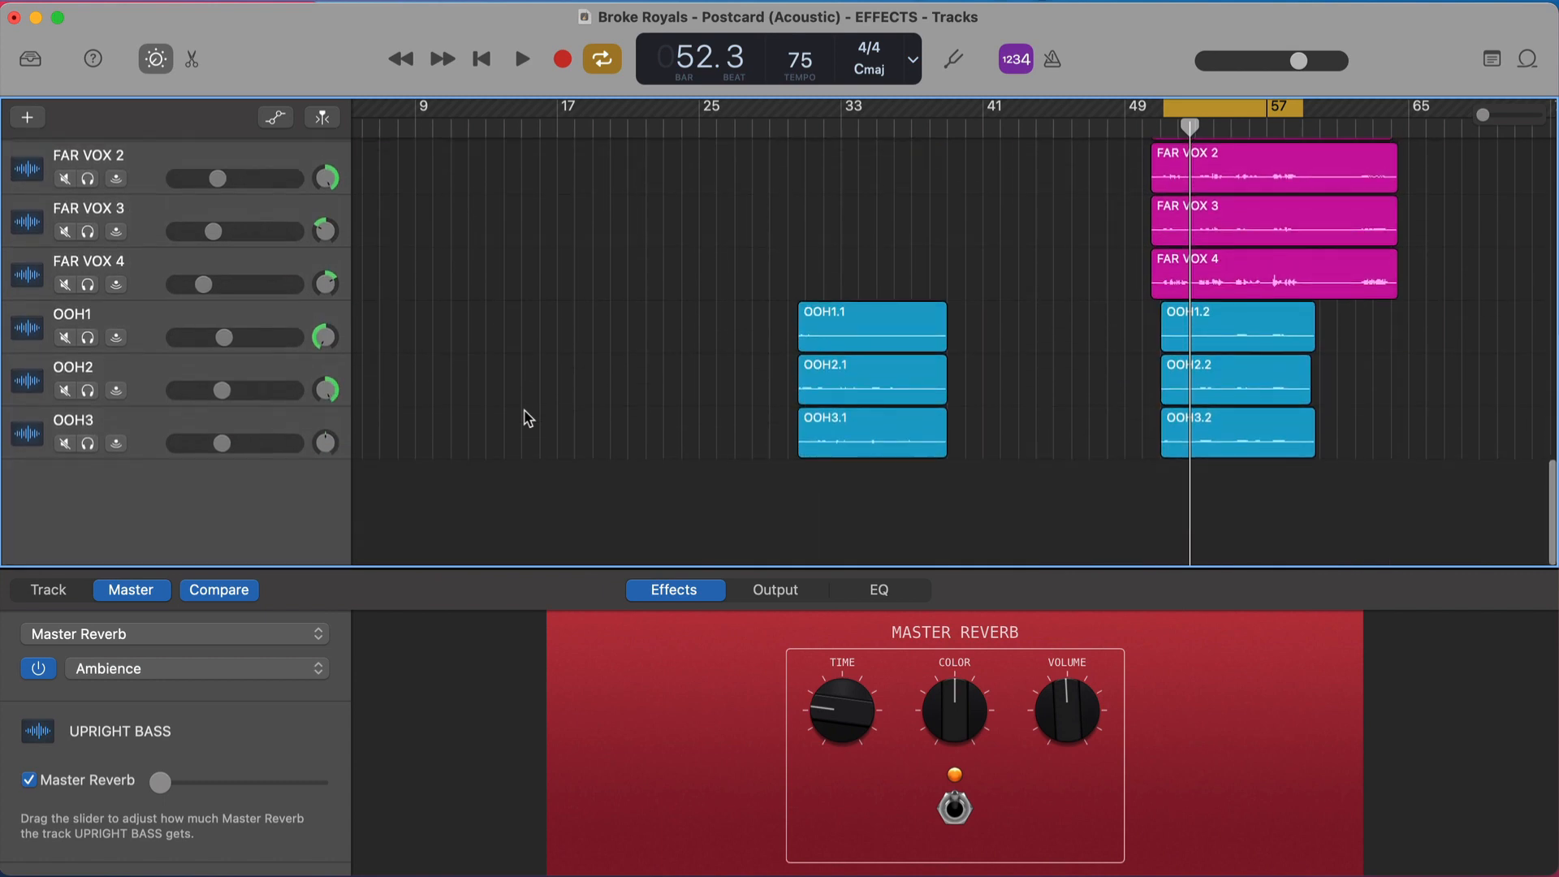
pyautogui.scroll(20, 532, 431)
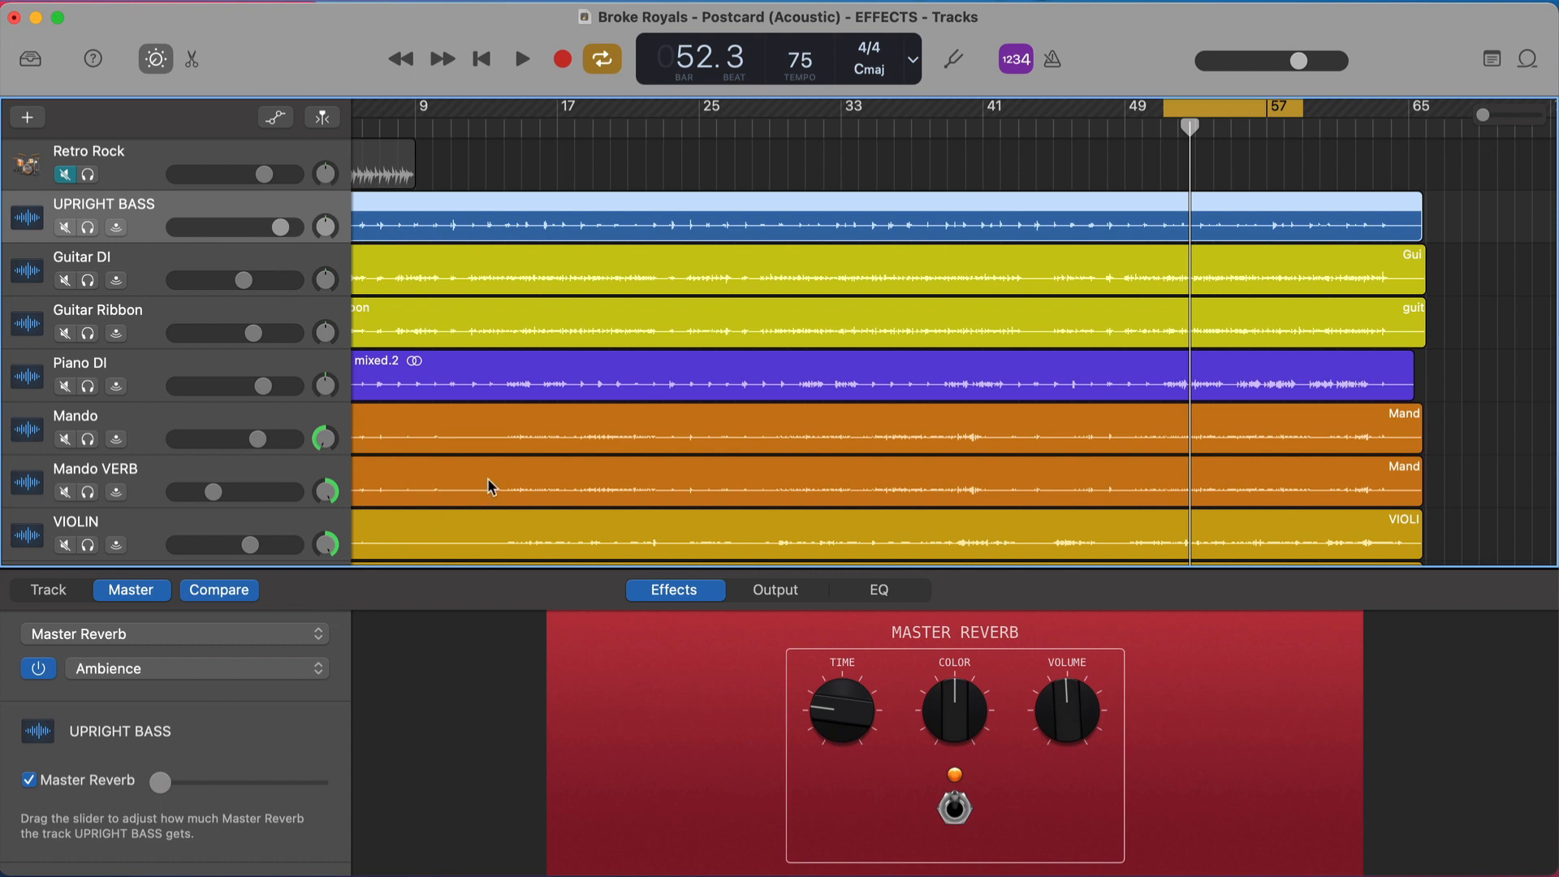
pyautogui.scroll(-10, 491, 484)
pyautogui.scroll(2, 482, 449)
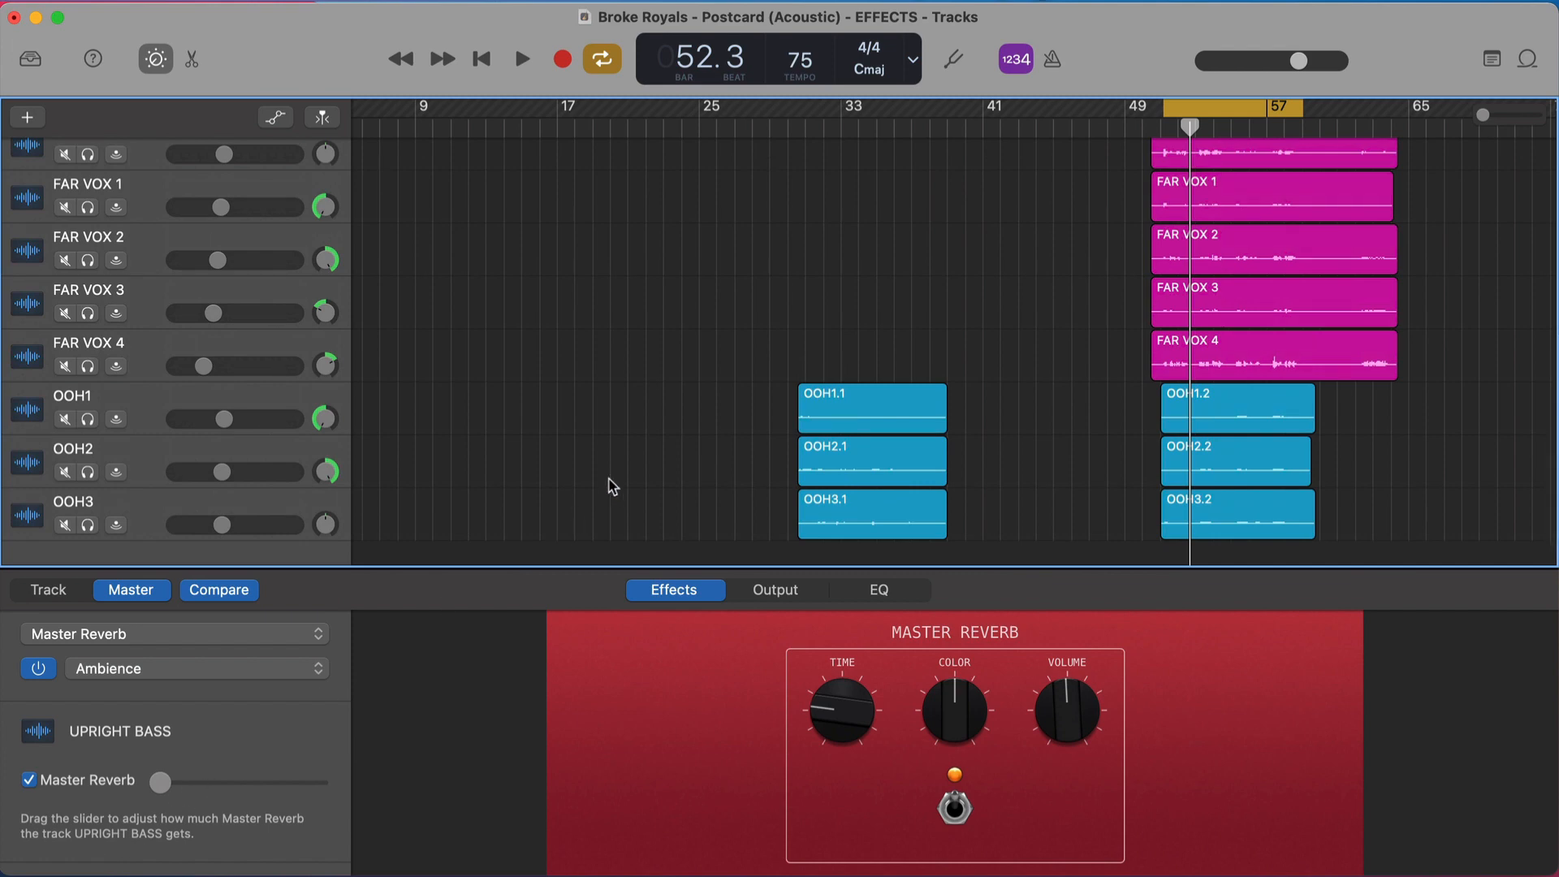
pyautogui.scroll(5, 611, 484)
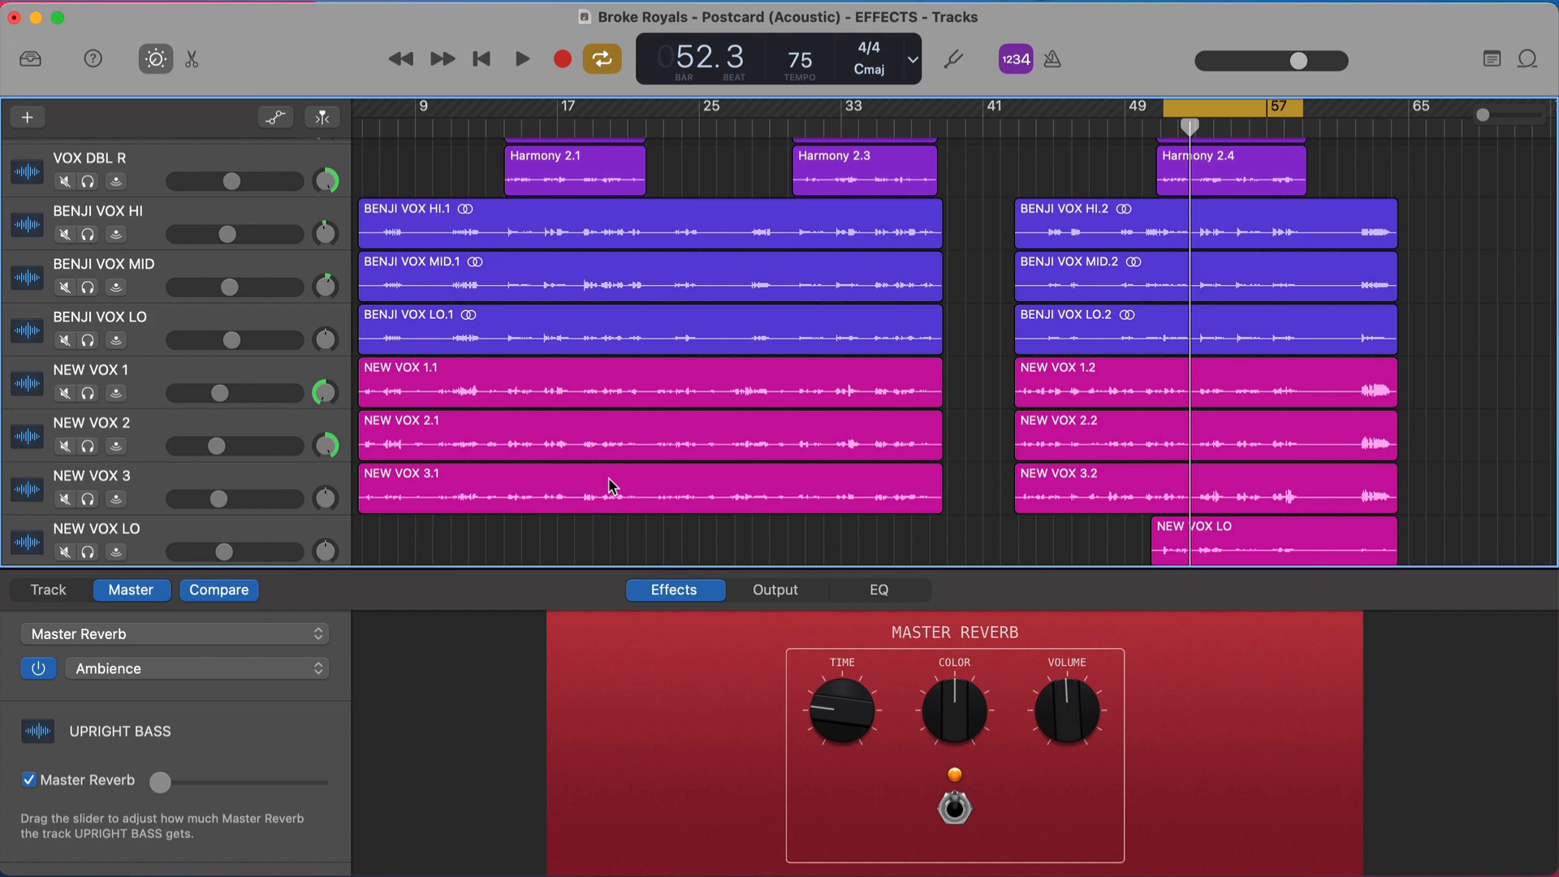
pyautogui.scroll(9, 767, 329)
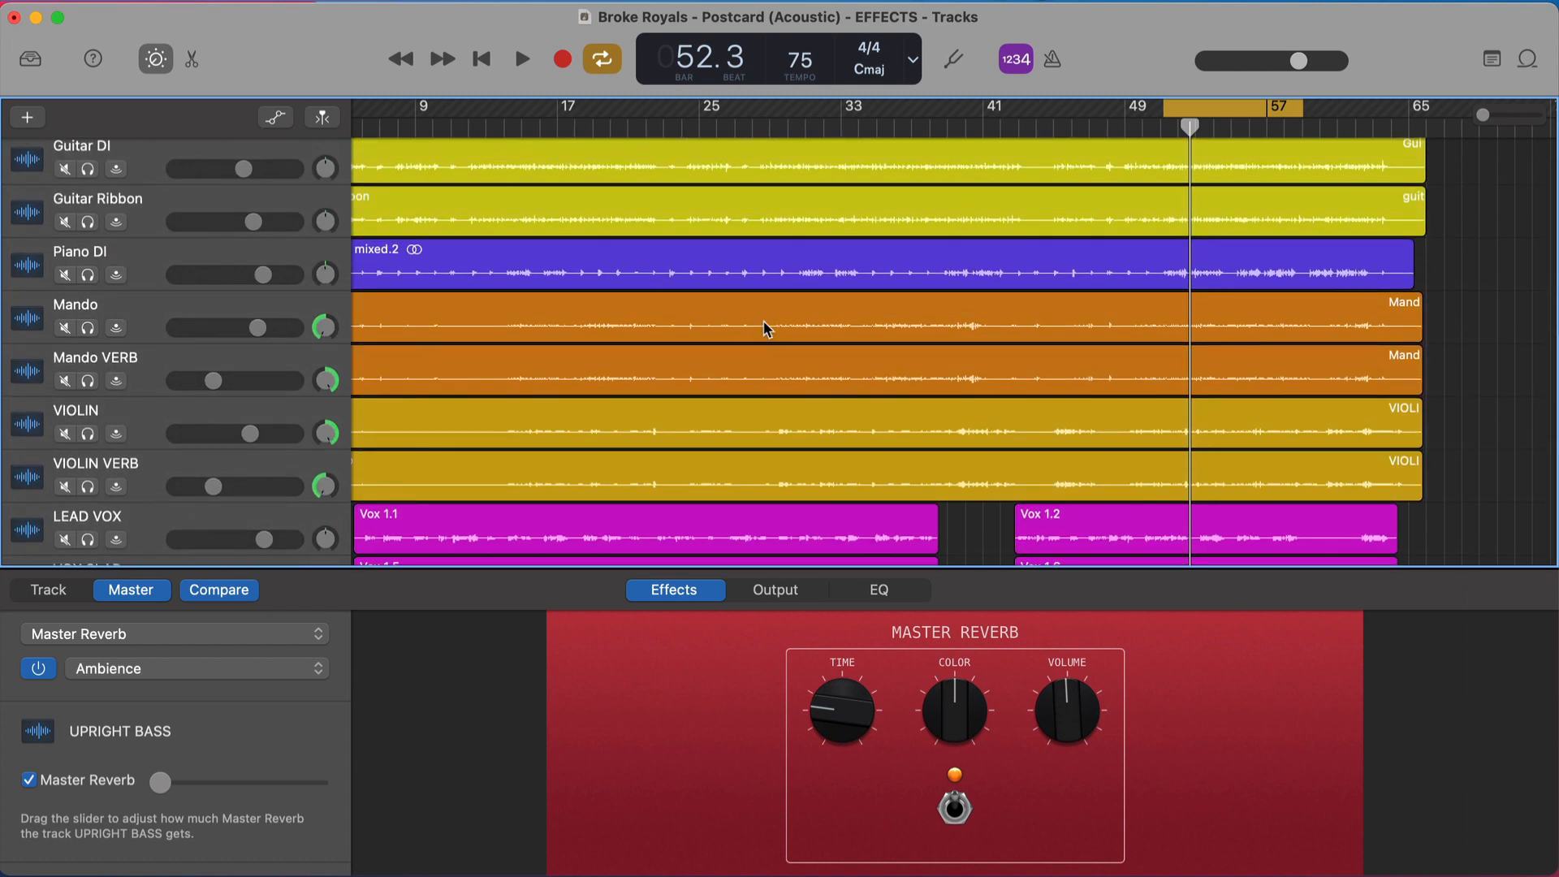
pyautogui.scroll(2, 1055, 319)
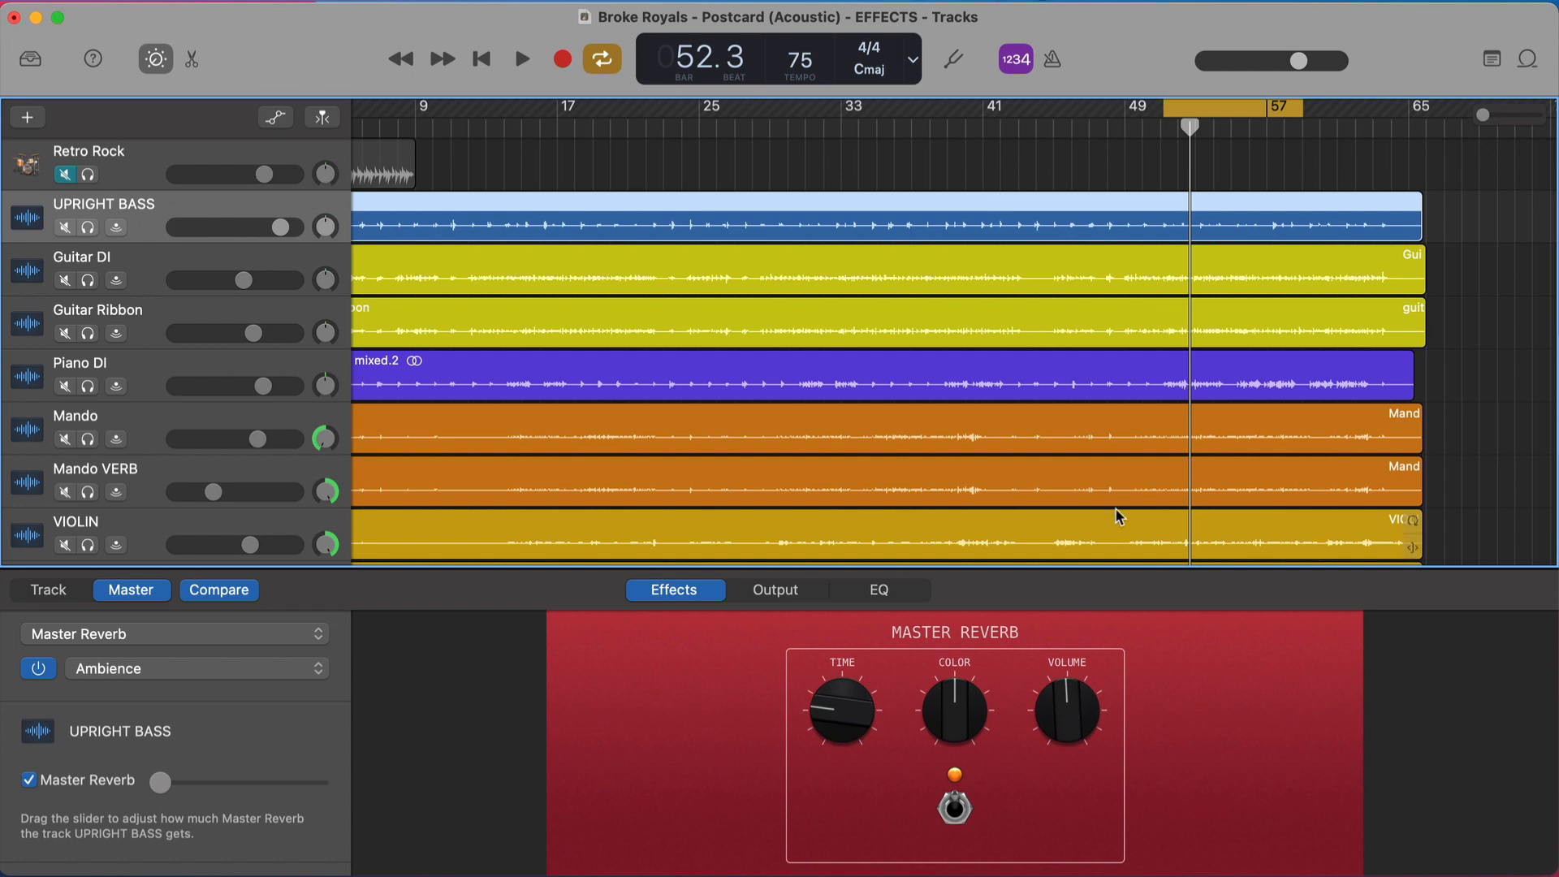
# Select the Guitar DI track and check its Master Reverb amount.
pyautogui.scroll(-10, 1117, 515)
pyautogui.scroll(9, 1117, 514)
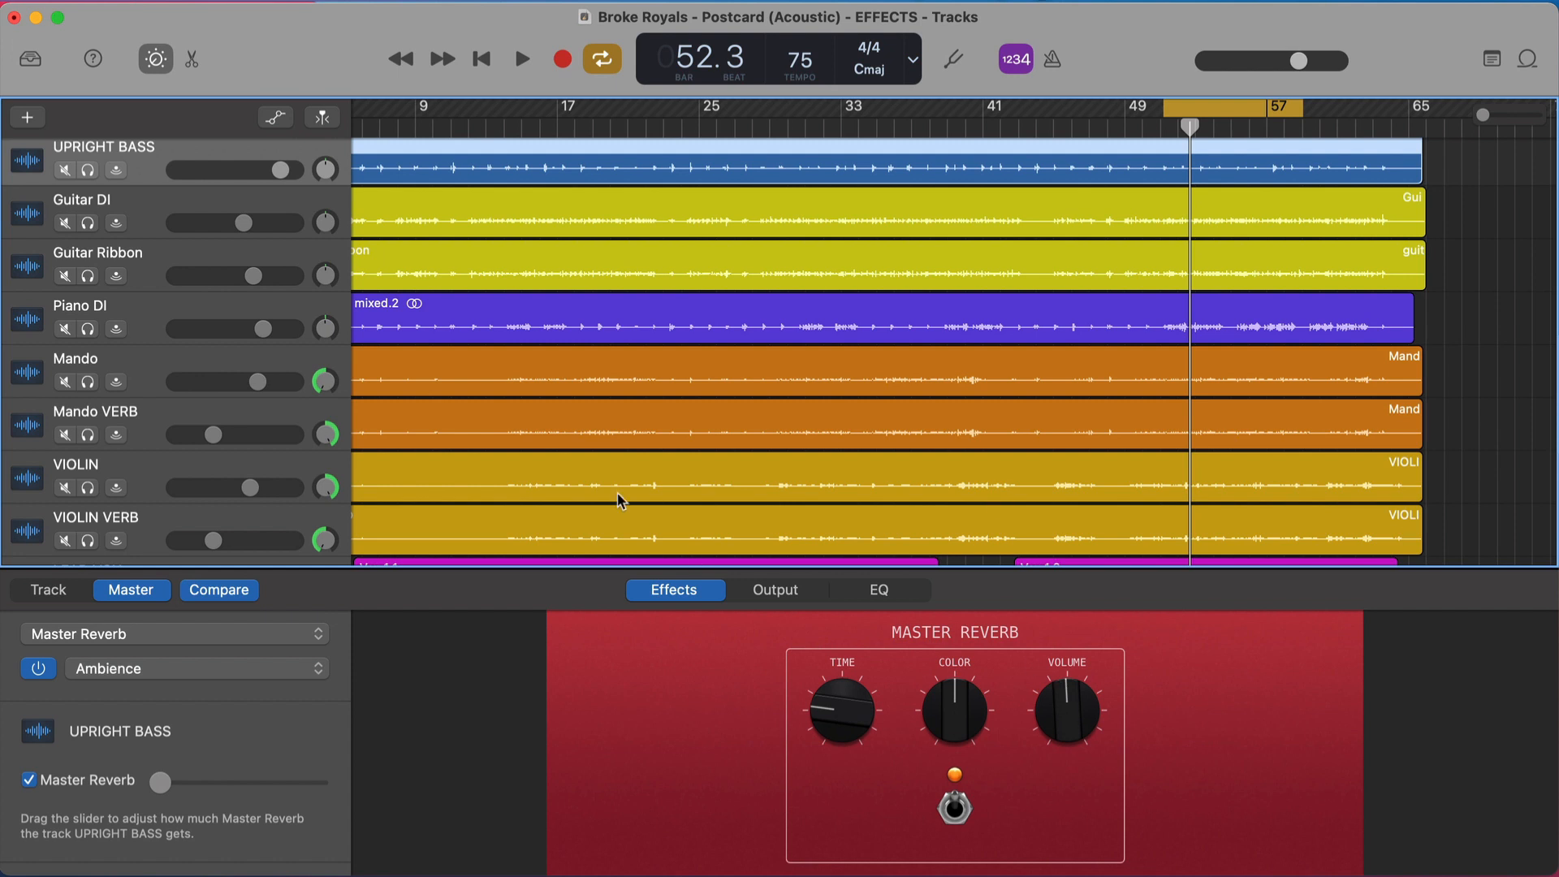
pyautogui.click(160, 225)
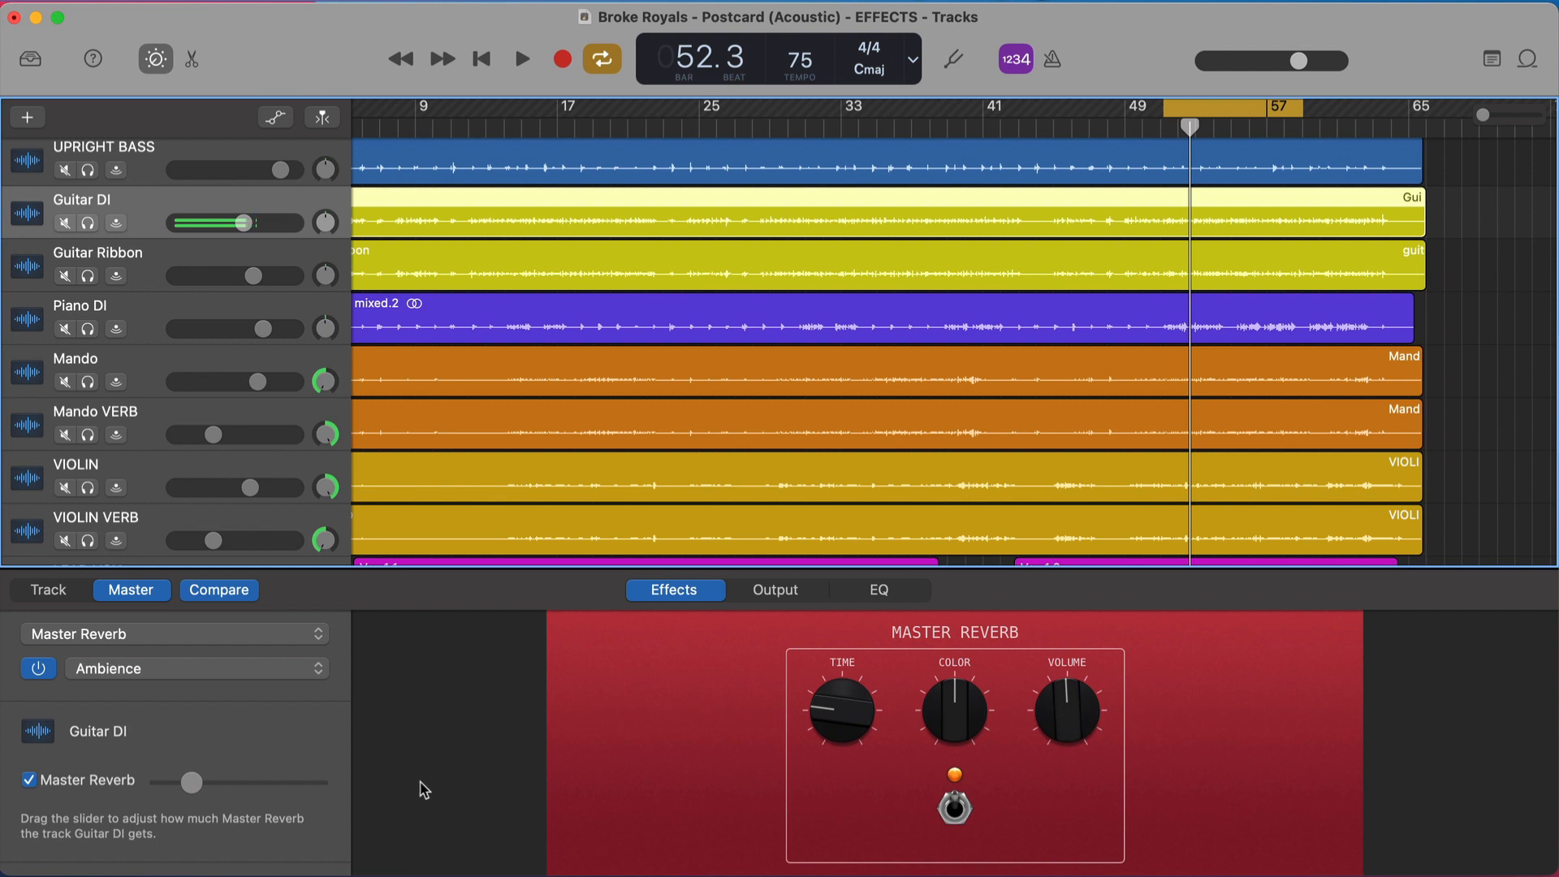
# Check the Master Reverb amounts on the Guitar Ribbon and Piano DI tracks.
pyautogui.click(154, 270)
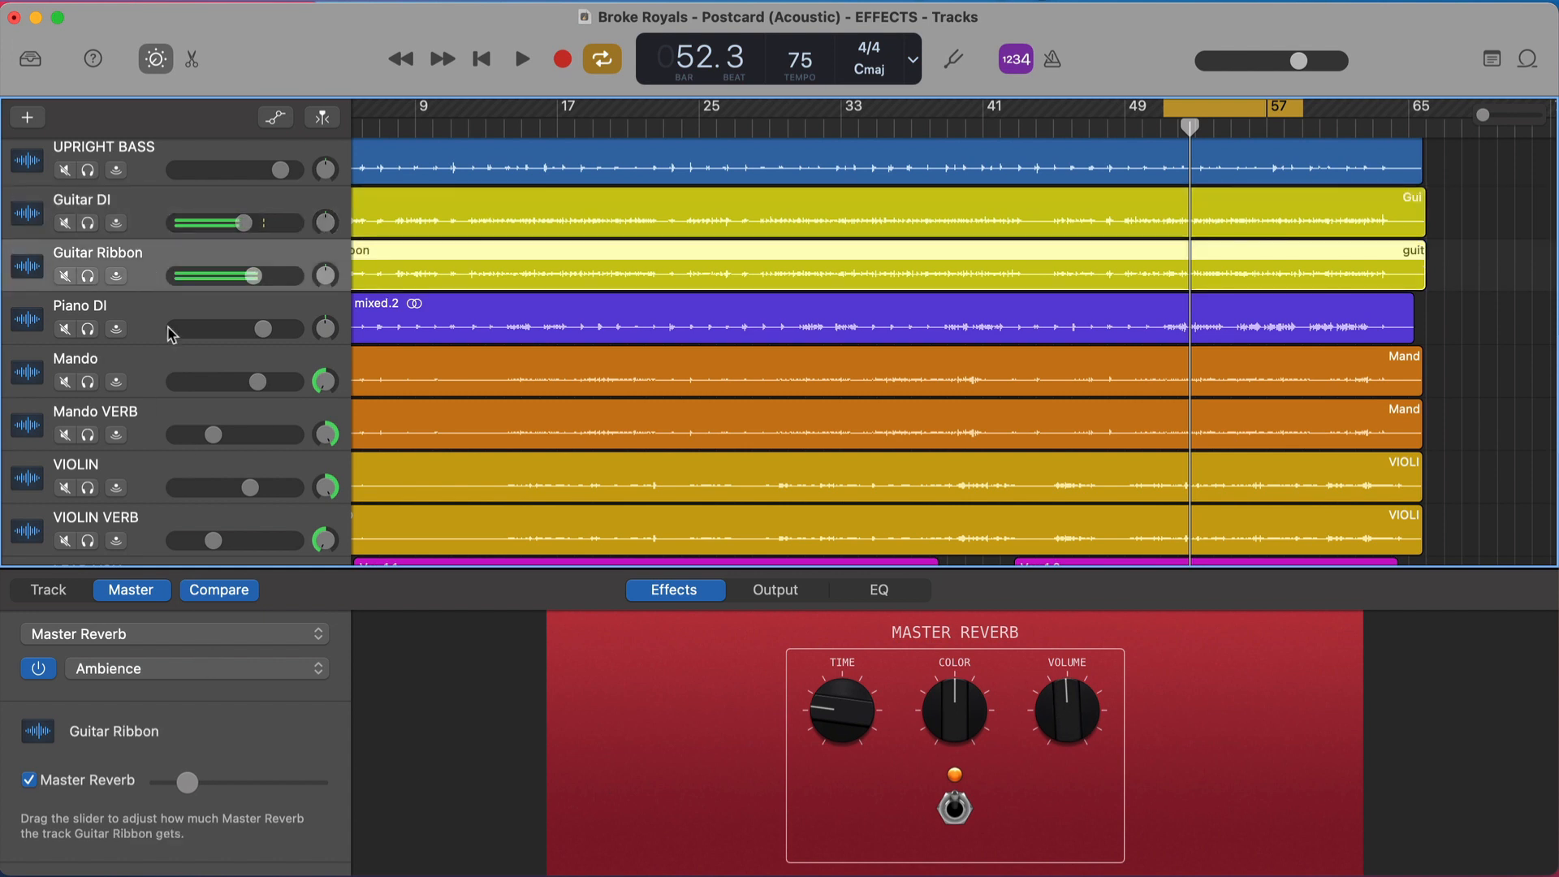
pyautogui.click(141, 322)
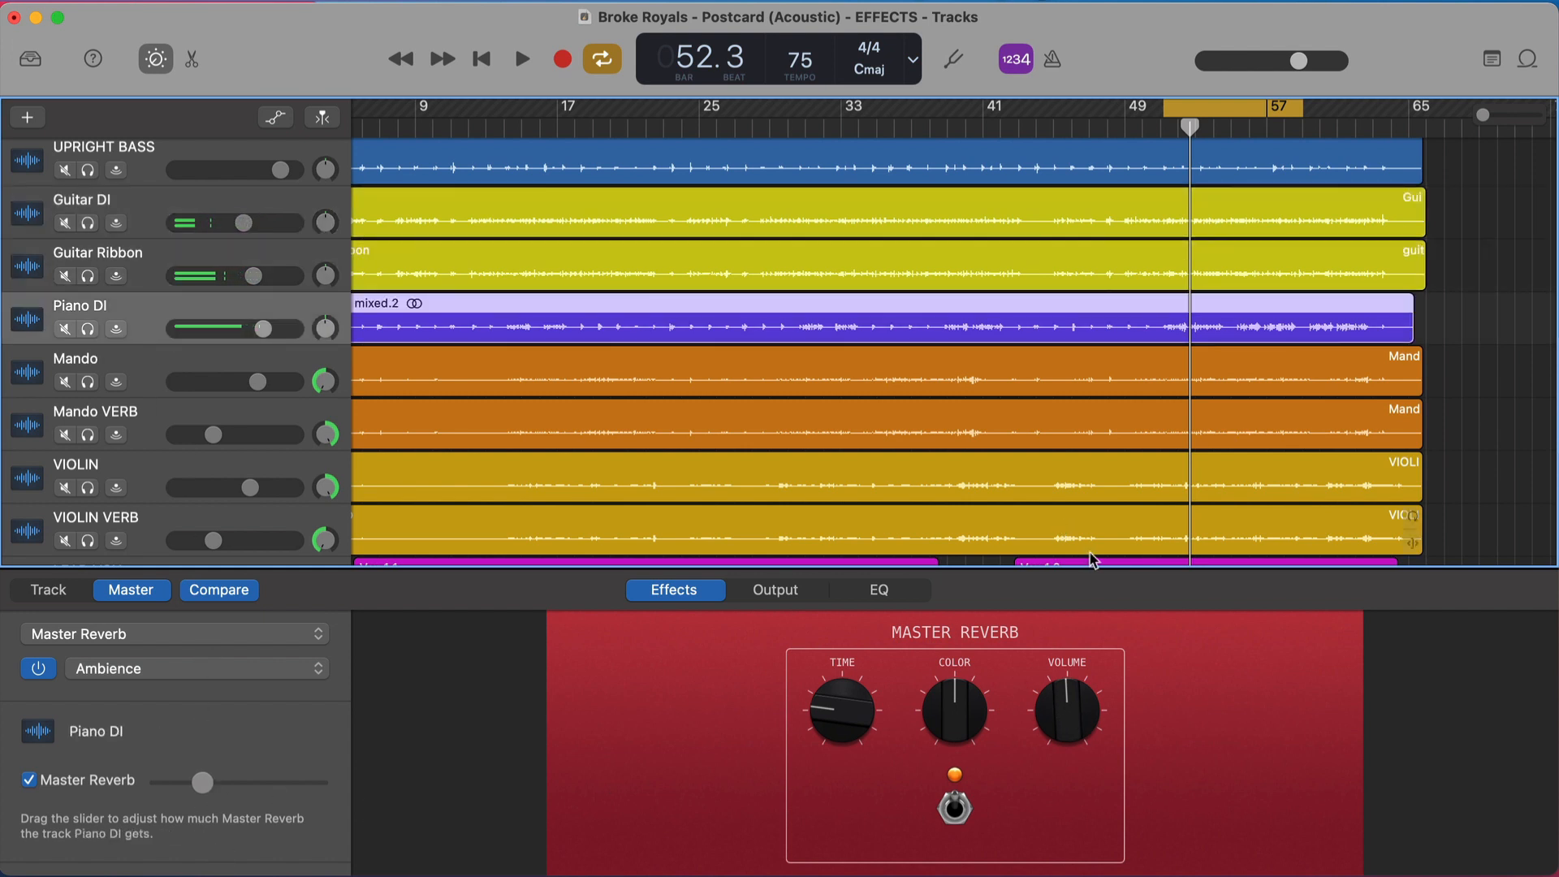
# Play the looped section while raising the Master Reverb's overall volume and returning it to its middle position, and stop playback.
pyautogui.press('space')
pyautogui.moveTo(1074, 711); pyautogui.dragTo(1121, 585)
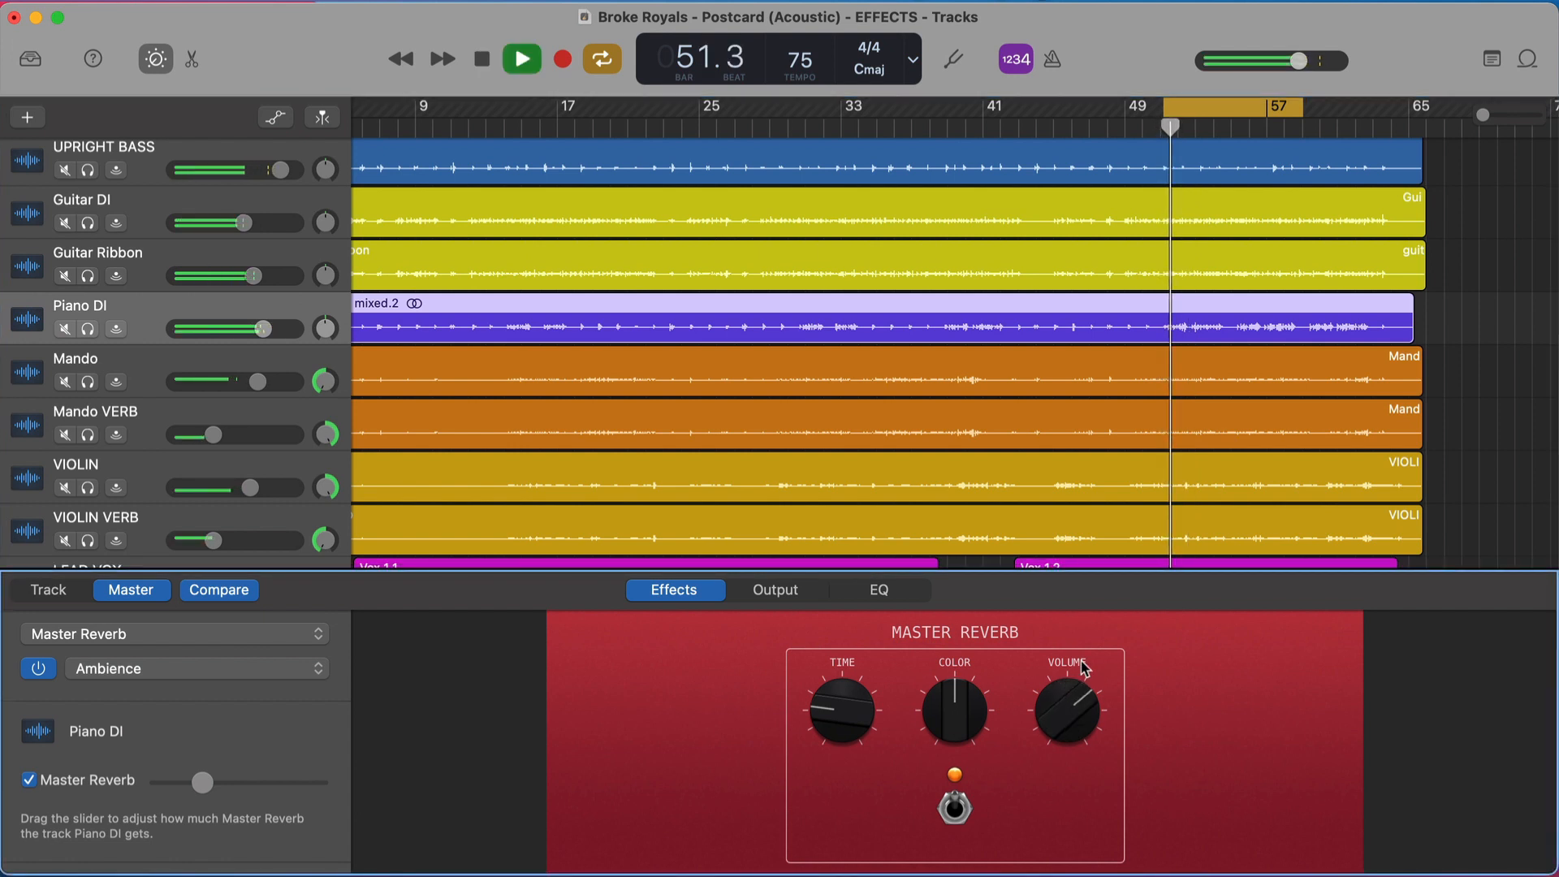
pyautogui.moveTo(1163, 496); pyautogui.dragTo(1129, 651)
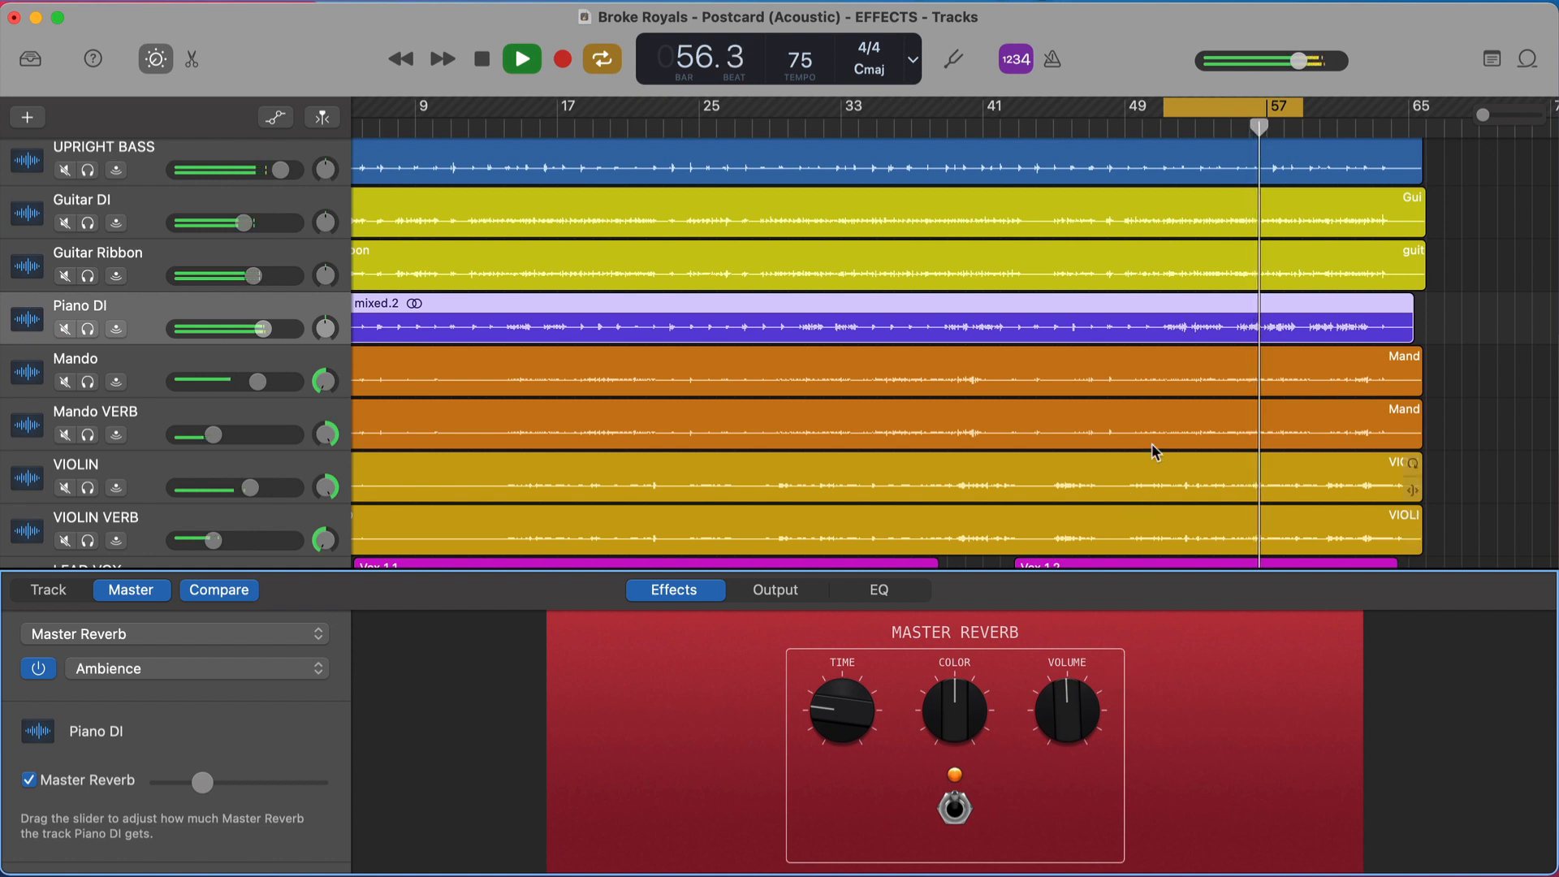
pyautogui.press('space')
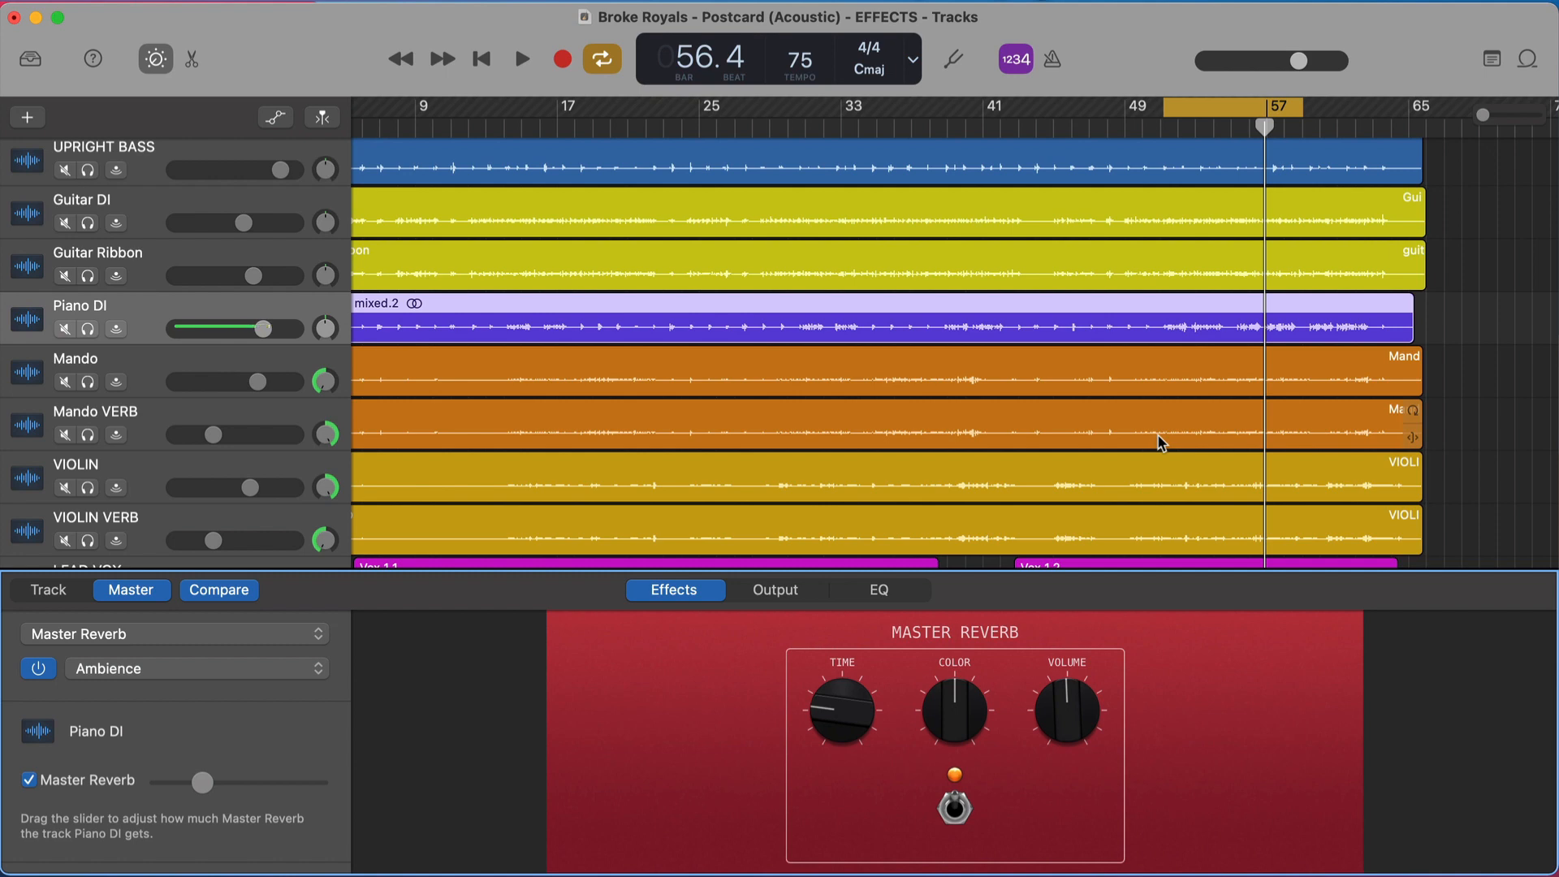
# Inspect the Space Designer settings in the Mando VERB track's plug-ins and close the plug-in window.
pyautogui.scroll(2, 1161, 442)
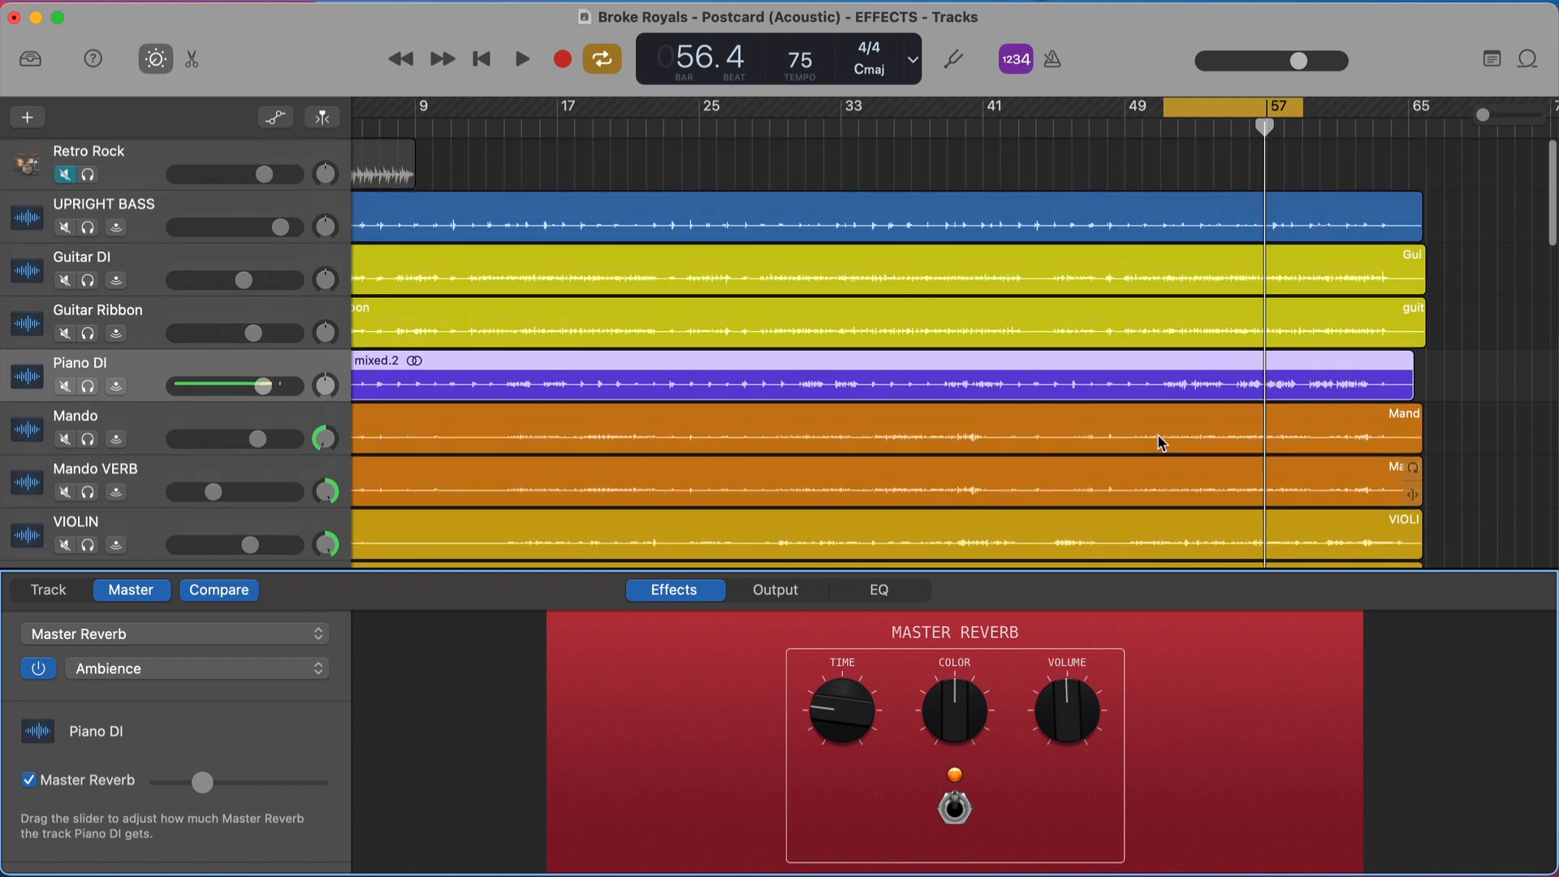
pyautogui.scroll(-1, 1159, 439)
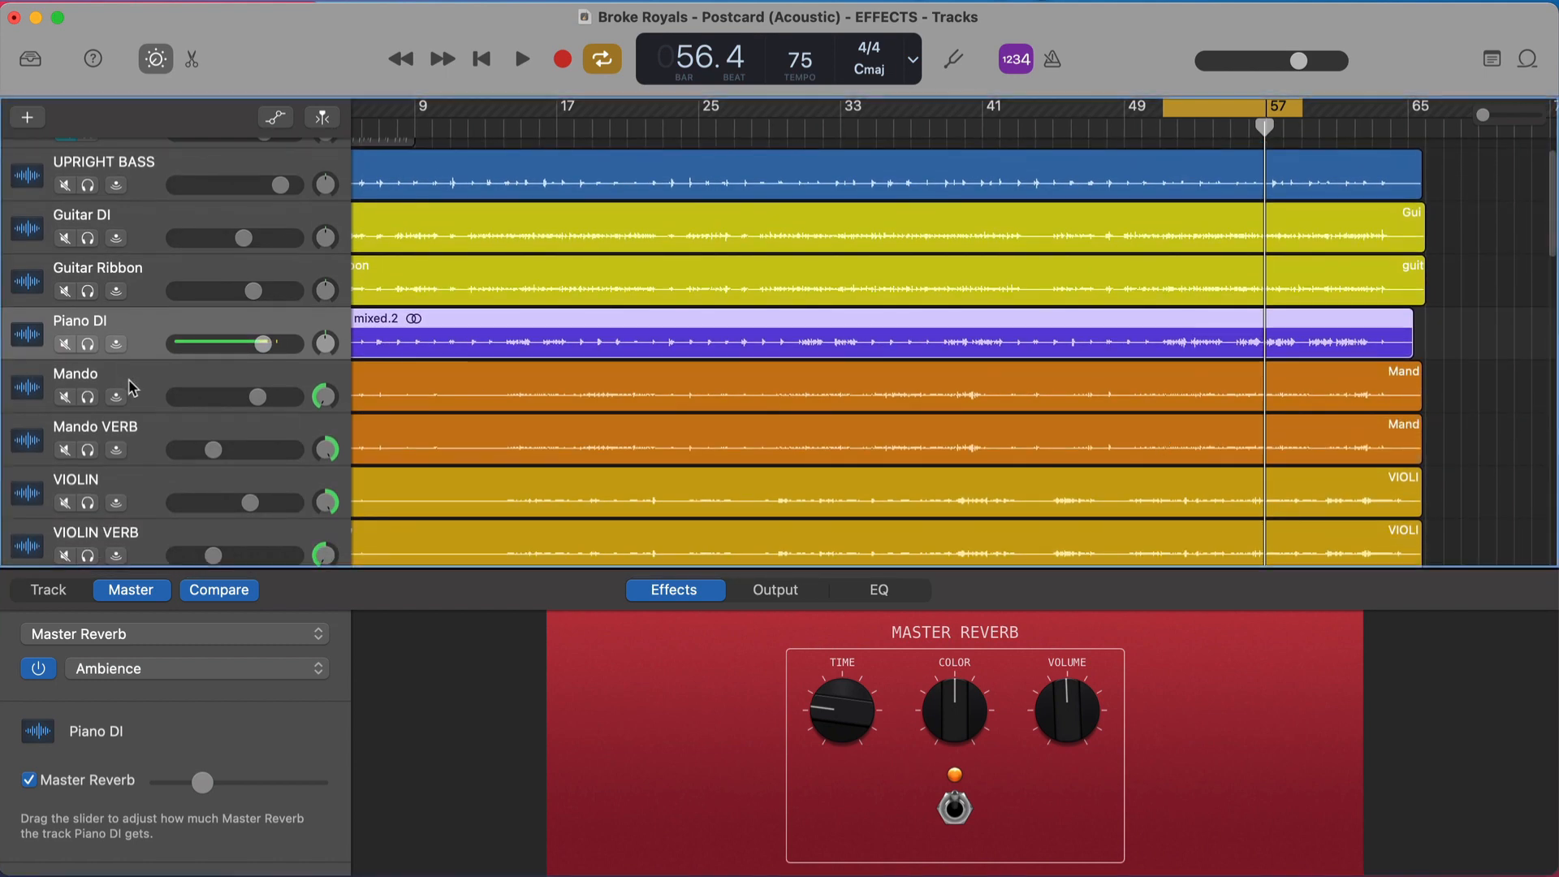
pyautogui.click(126, 383)
pyautogui.click(147, 438)
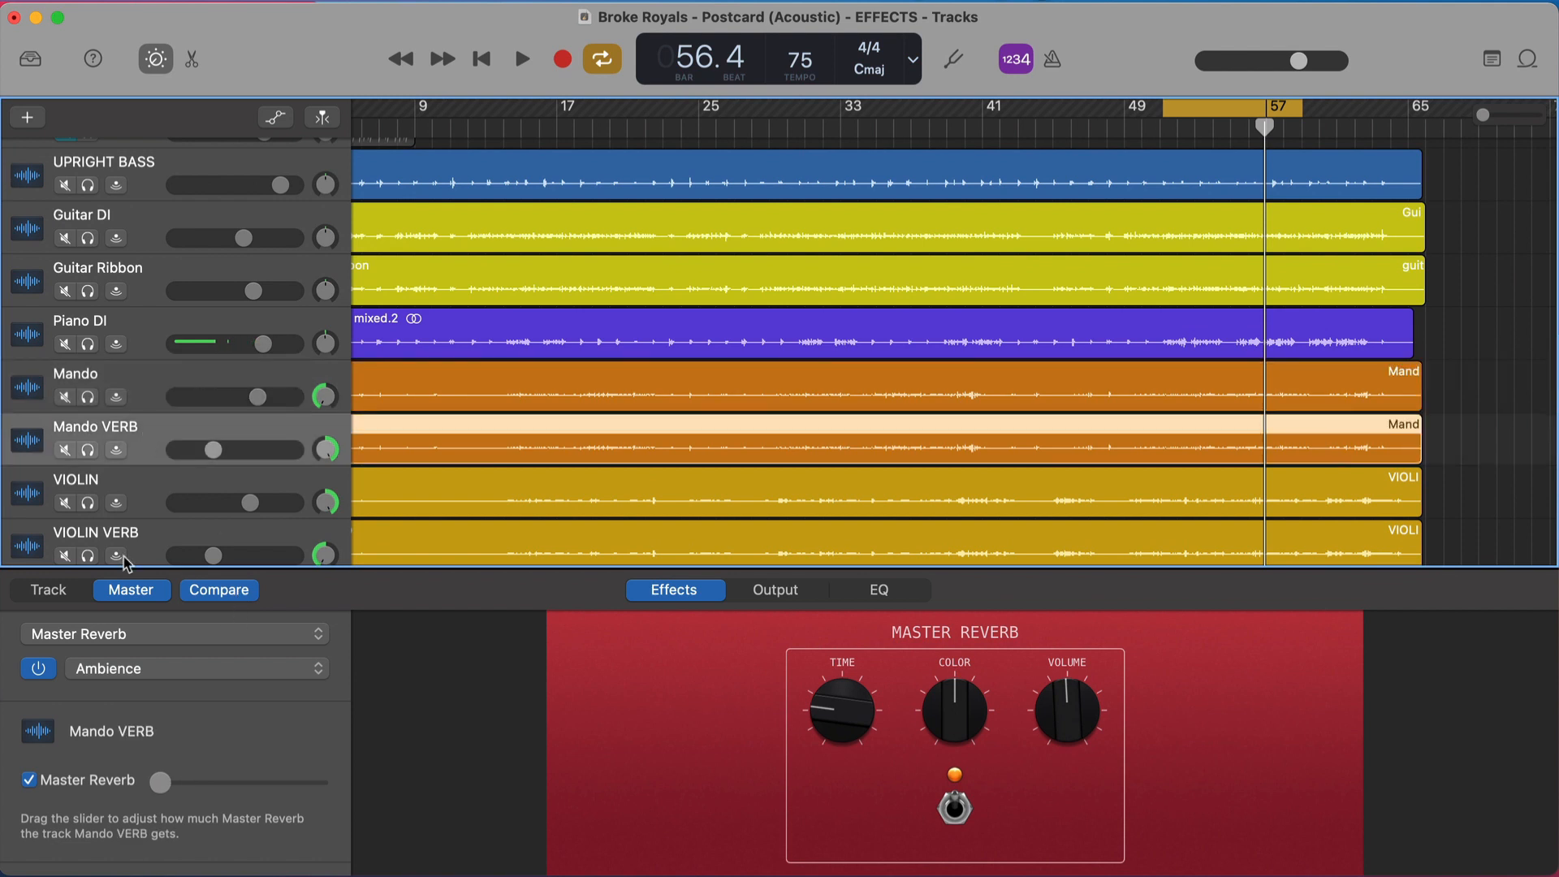
pyautogui.click(69, 588)
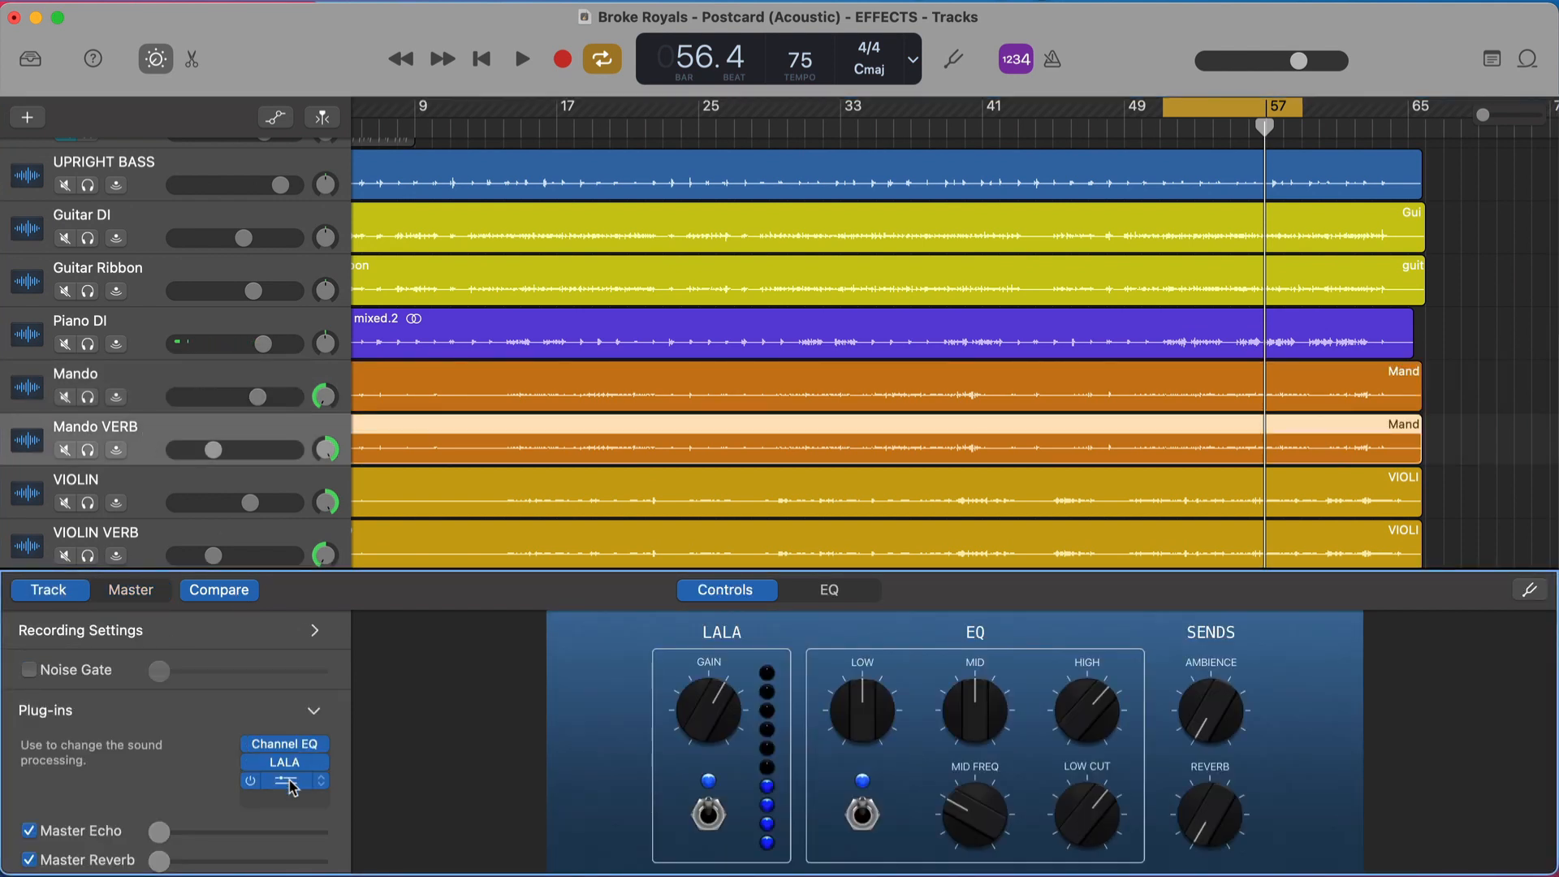
pyautogui.click(292, 779)
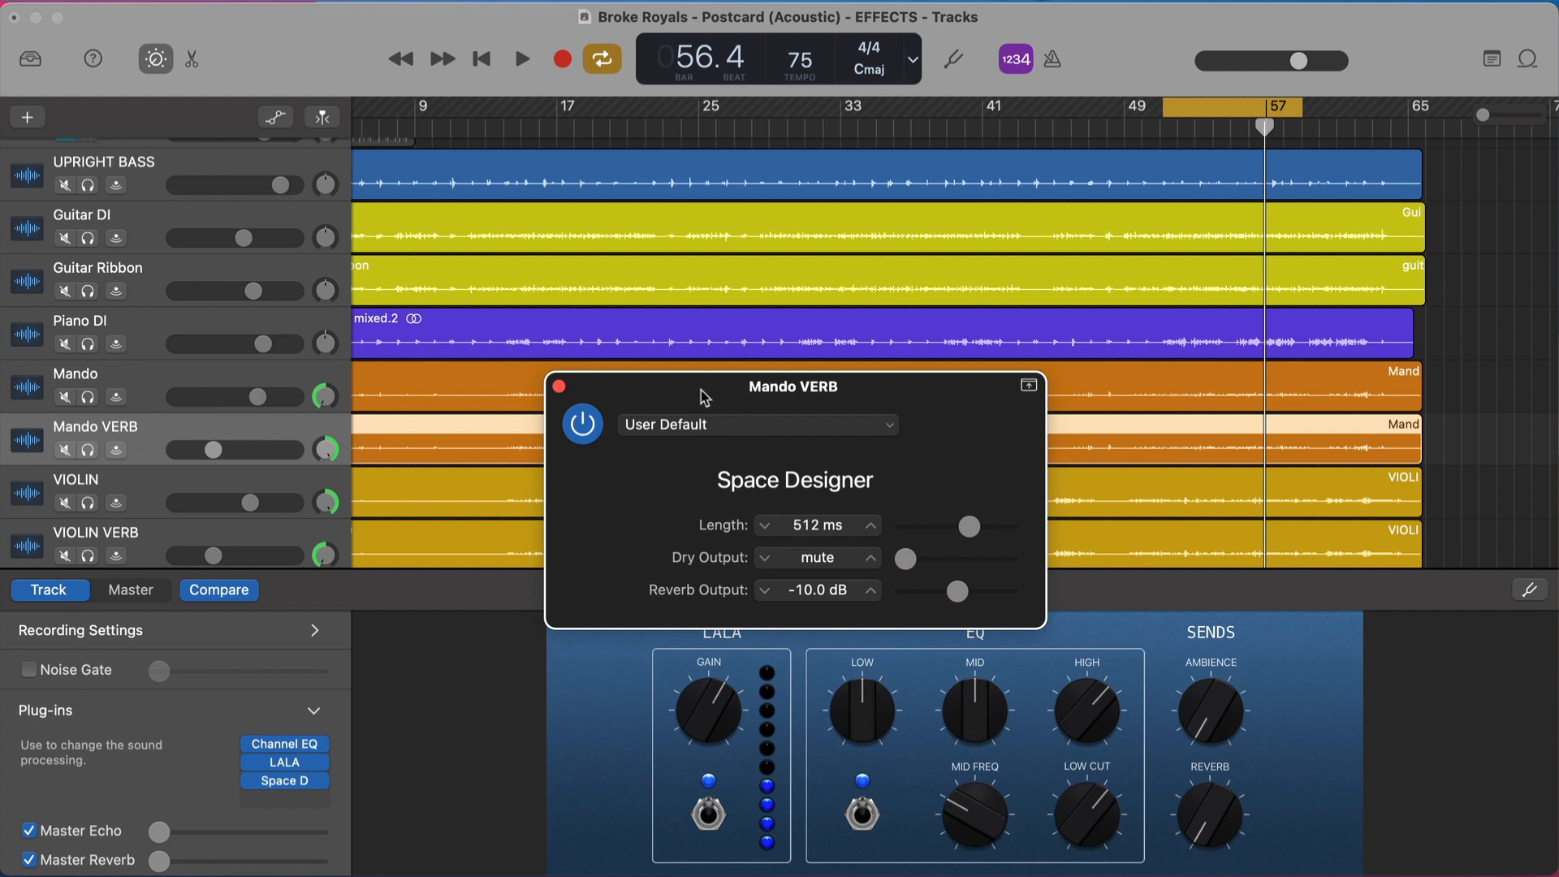
pyautogui.click(559, 386)
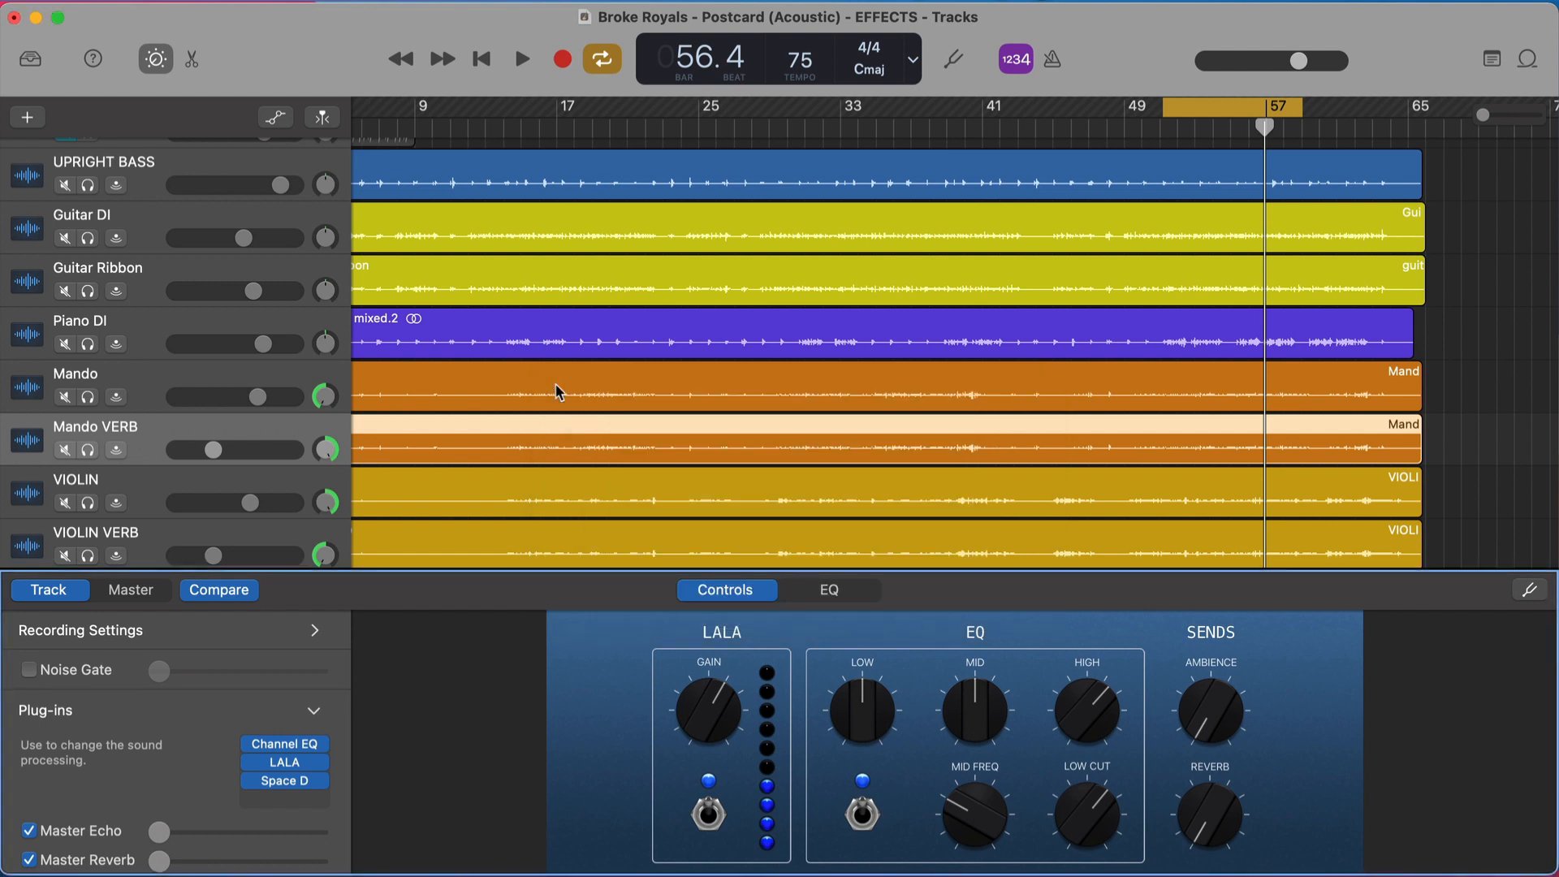